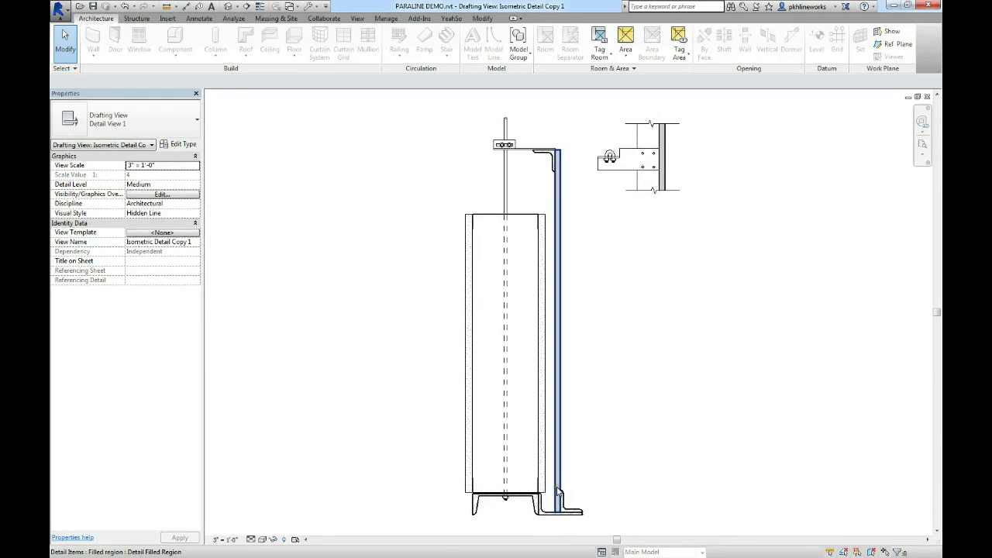
Step: Detach the Paraline add-in tools and place them as a floating palette over the drafting view
{"action": "left_click", "coordinate": [632, 446]}
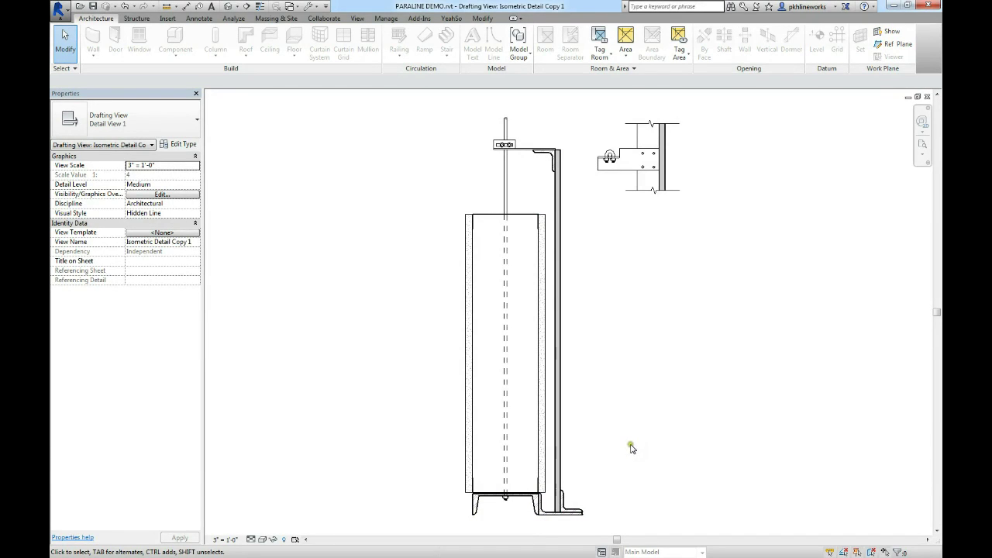
{"action": "left_click", "coordinate": [632, 445]}
{"action": "scroll", "coordinate": [632, 446], "scroll_direction": "down", "scroll_amount": 1}
{"action": "left_click", "coordinate": [665, 427]}
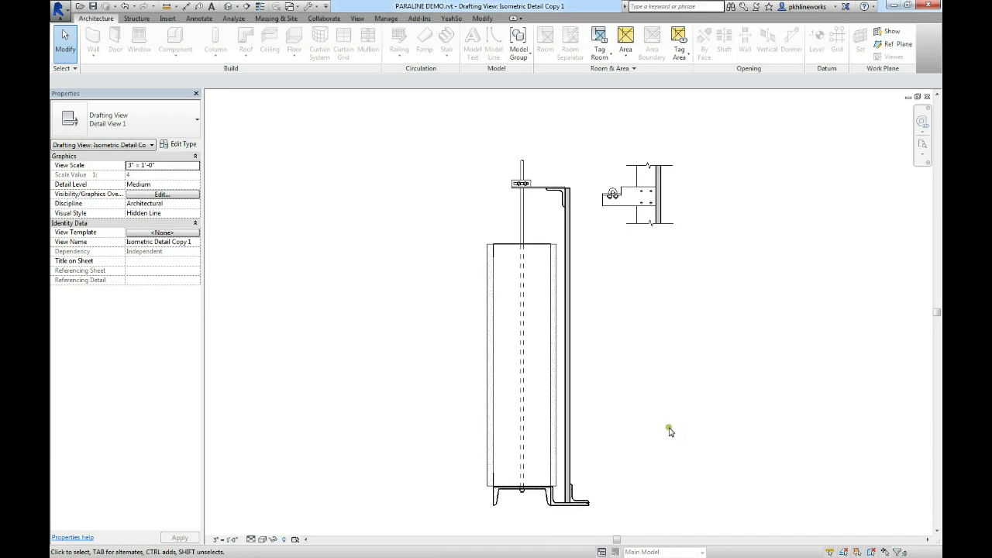
{"action": "left_click", "coordinate": [419, 18]}
{"action": "left_click_drag", "start_coordinate": [308, 70], "coordinate": [408, 145]}
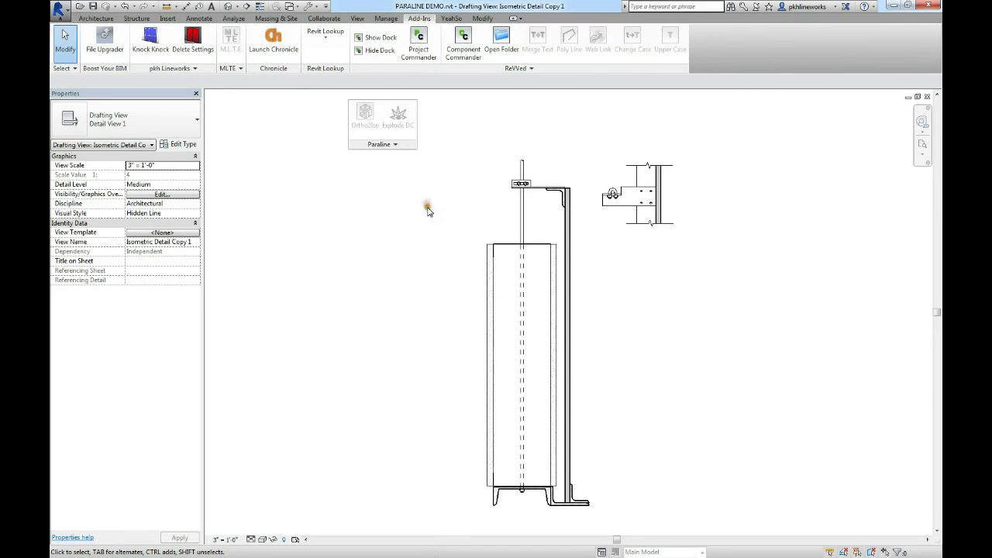
Step: Explode the detail components of the tall section detail with Explode DC and delete the original components
{"action": "left_click_drag", "start_coordinate": [587, 139], "coordinate": [473, 522]}
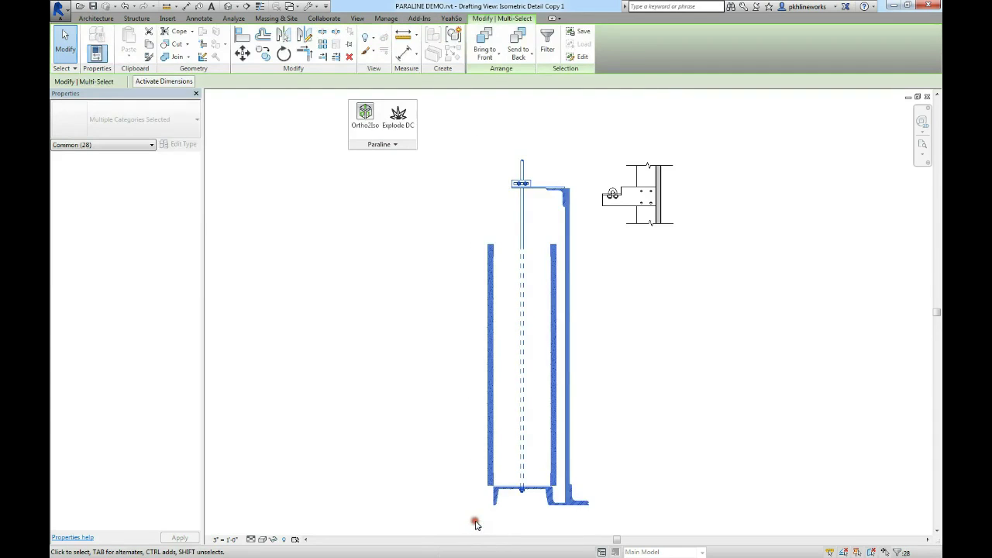
{"action": "left_click", "coordinate": [400, 132]}
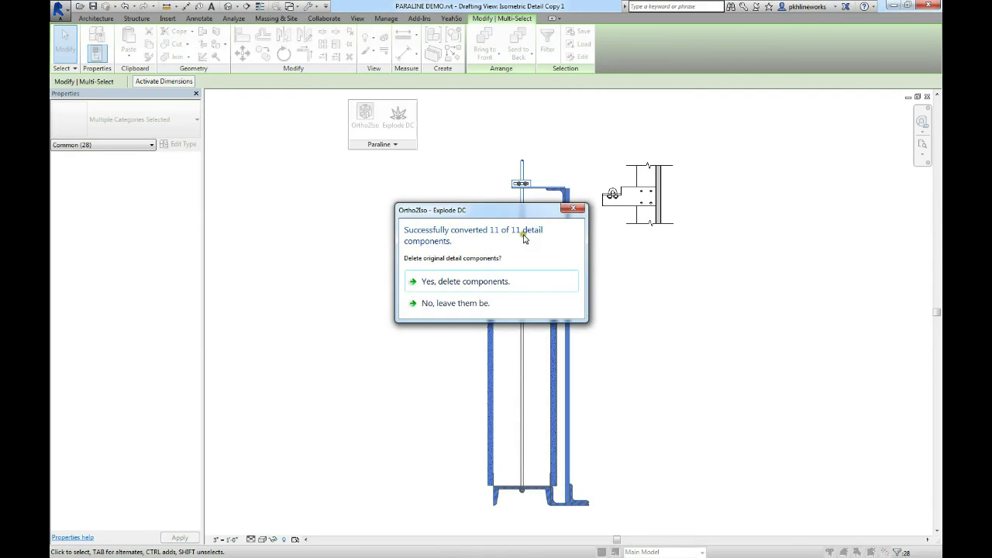
{"action": "left_click", "coordinate": [455, 284]}
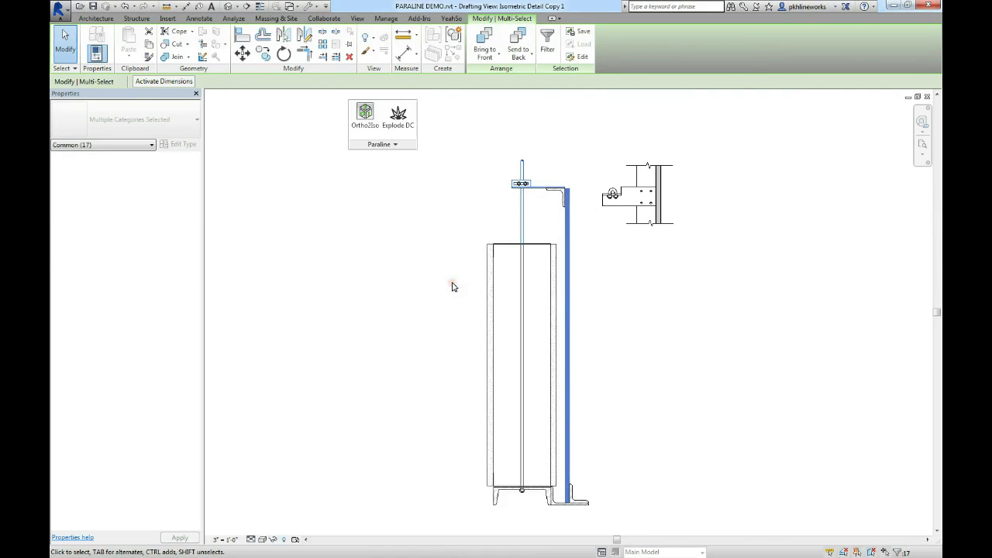
{"action": "left_click", "coordinate": [554, 252]}
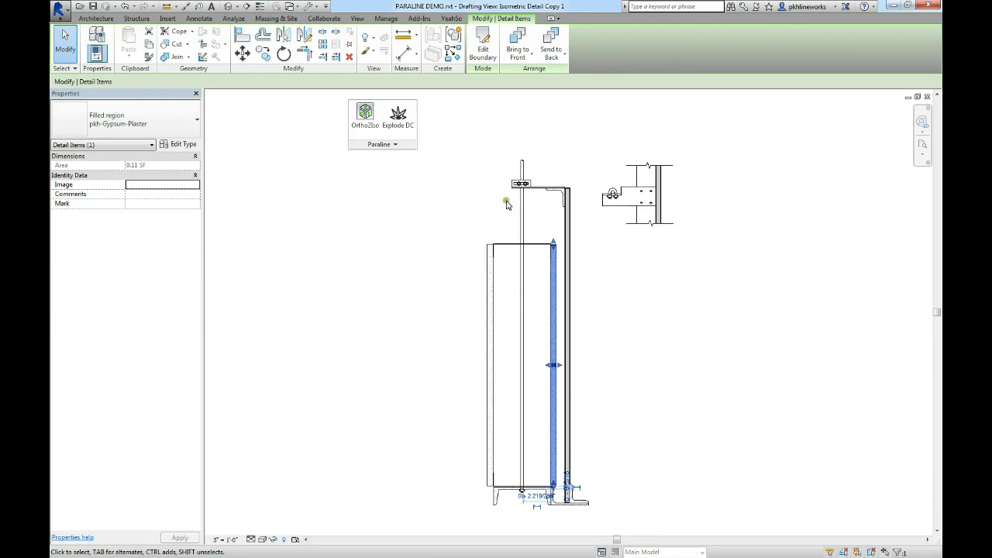
{"action": "left_click", "coordinate": [493, 214]}
Step: Move the small bracket plan detail farther from the section, then explode its detail components with Explode DC and delete the originals
{"action": "left_click_drag", "start_coordinate": [592, 144], "coordinate": [715, 272]}
{"action": "left_click_drag", "start_coordinate": [658, 205], "coordinate": [736, 222]}
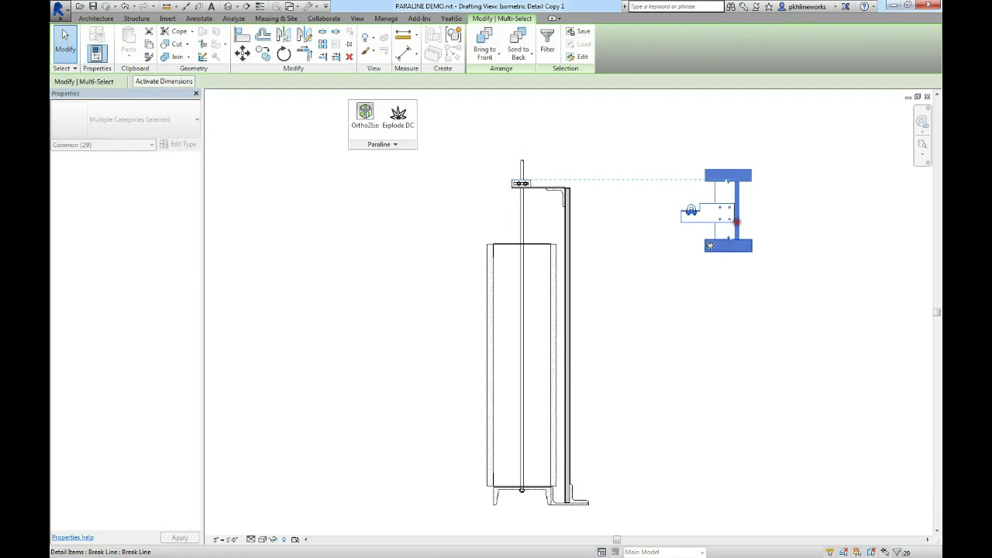
{"action": "left_click", "coordinate": [398, 117]}
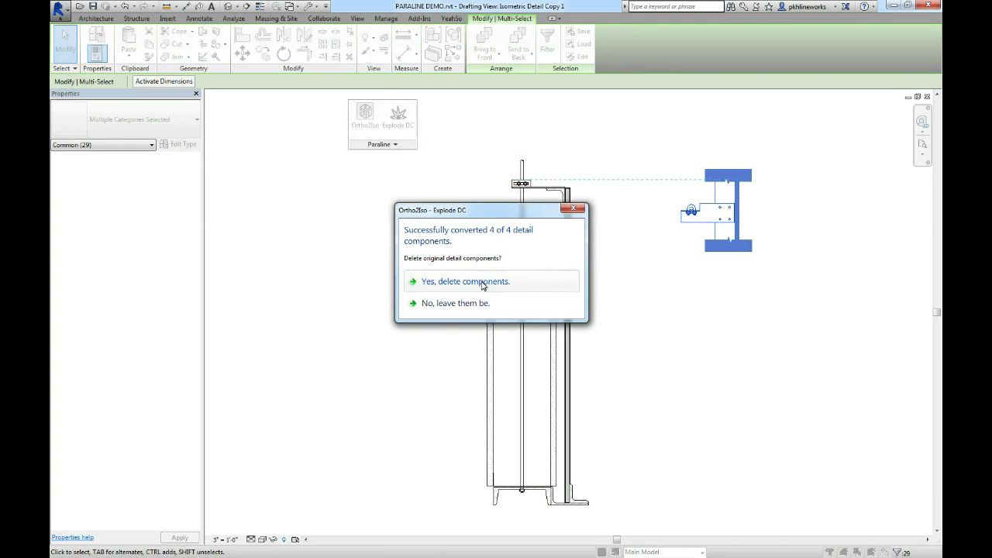
{"action": "left_click", "coordinate": [481, 284]}
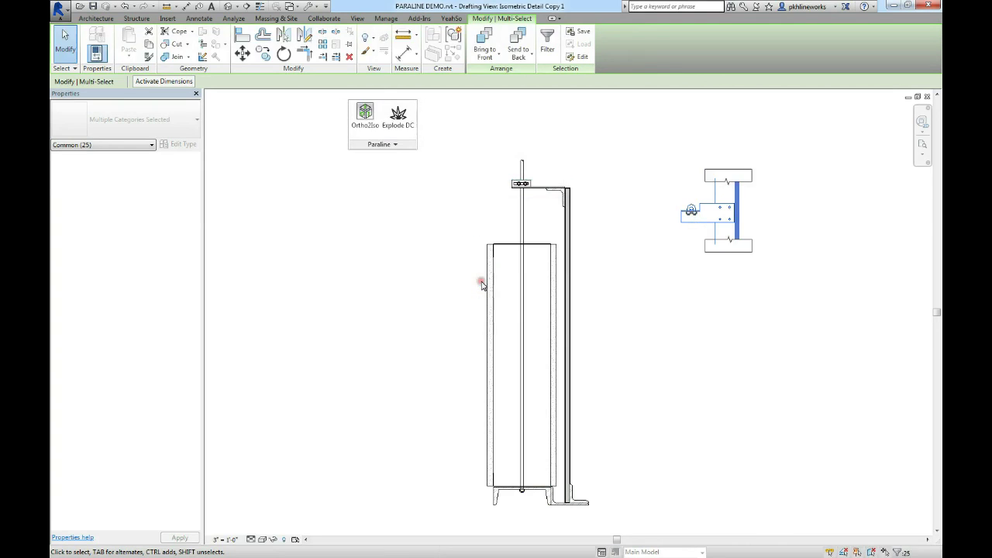
{"action": "left_click", "coordinate": [686, 293]}
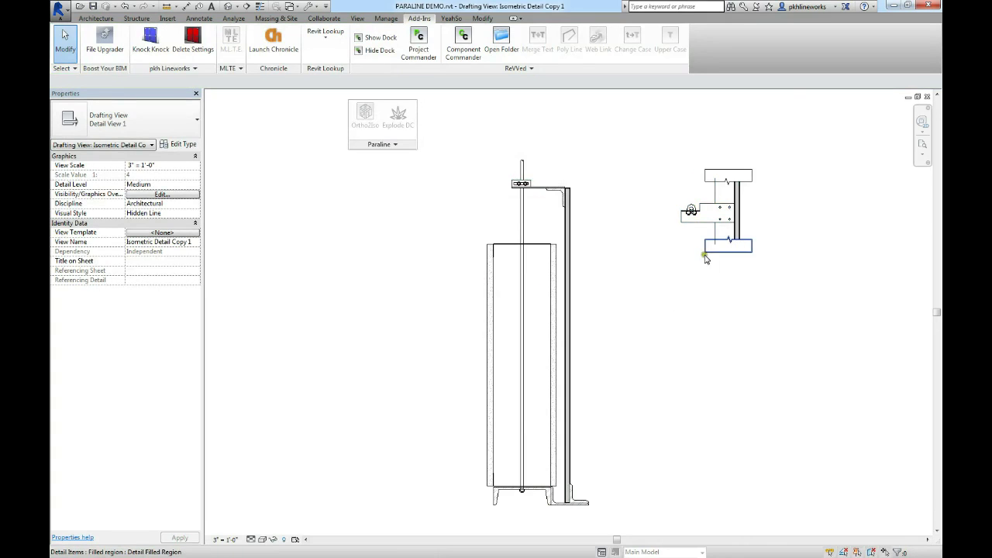
Step: Bring the two break-line filled regions of the bracket plan detail to the front so they mask the lines
{"action": "scroll", "coordinate": [741, 240], "scroll_direction": "up", "scroll_amount": 5}
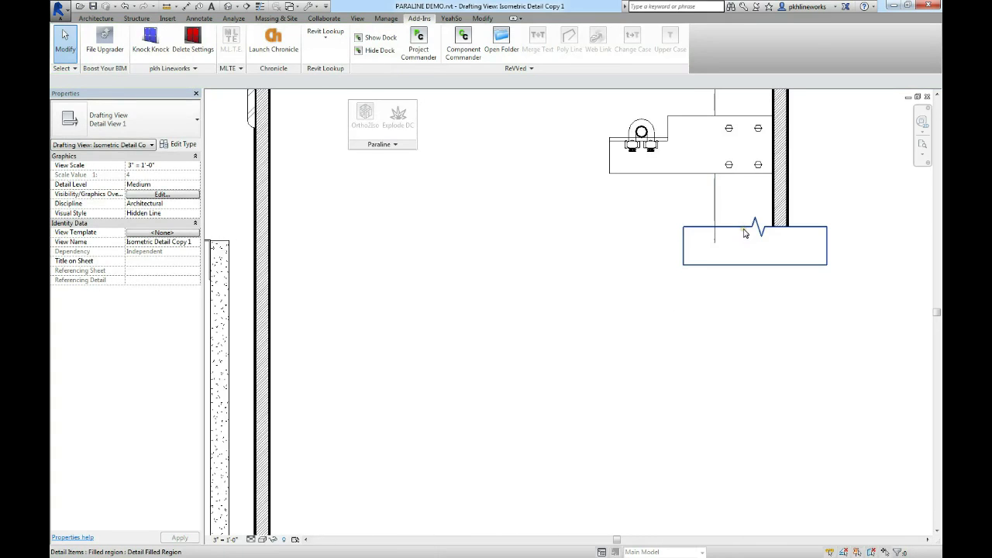
{"action": "scroll", "coordinate": [740, 235], "scroll_direction": "down", "scroll_amount": 5}
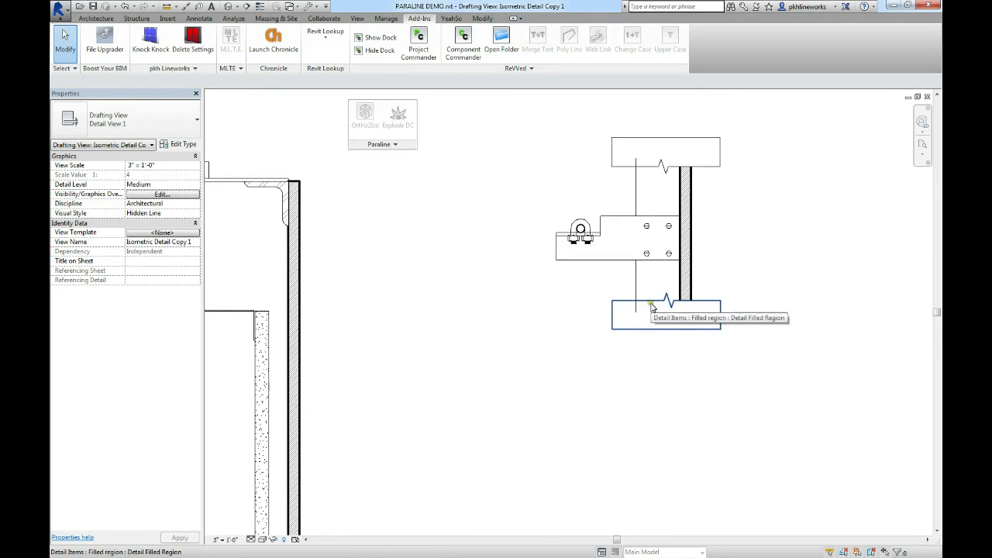
{"action": "left_click", "coordinate": [650, 305]}
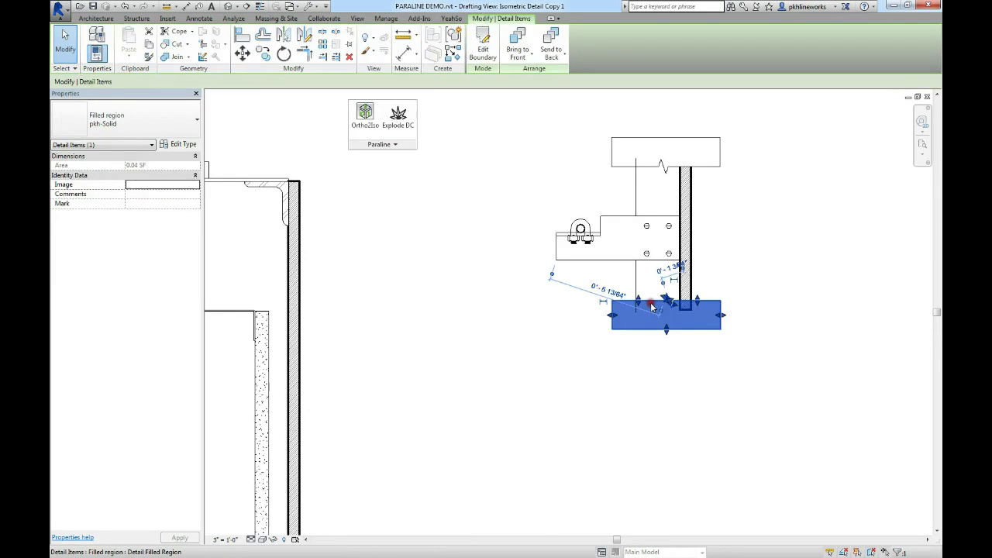
{"action": "left_click", "coordinate": [709, 159]}
{"action": "left_click", "coordinate": [736, 202]}
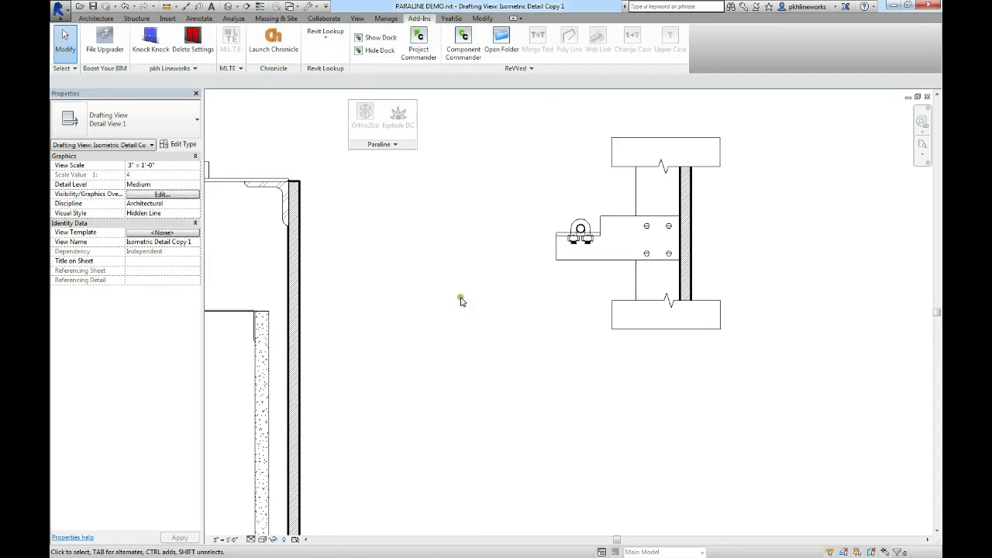
Step: Review the filled region types available for the section's gypsum board region without changing its type
{"action": "scroll", "coordinate": [579, 290], "scroll_direction": "down", "scroll_amount": 3}
{"action": "scroll", "coordinate": [582, 295], "scroll_direction": "down", "scroll_amount": 1}
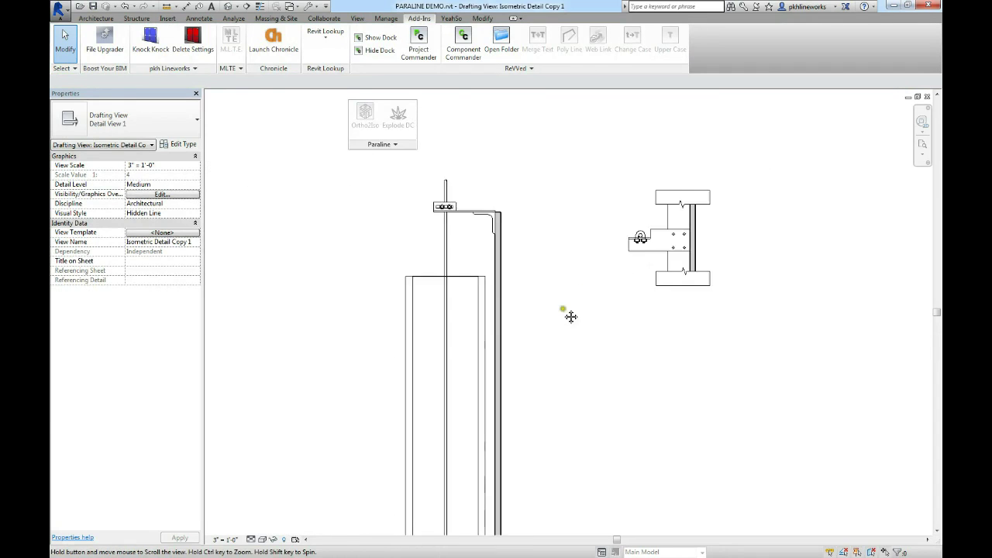
{"action": "middle_click_drag", "start_coordinate": [571, 314], "coordinate": [560, 252]}
{"action": "left_click", "coordinate": [503, 245]}
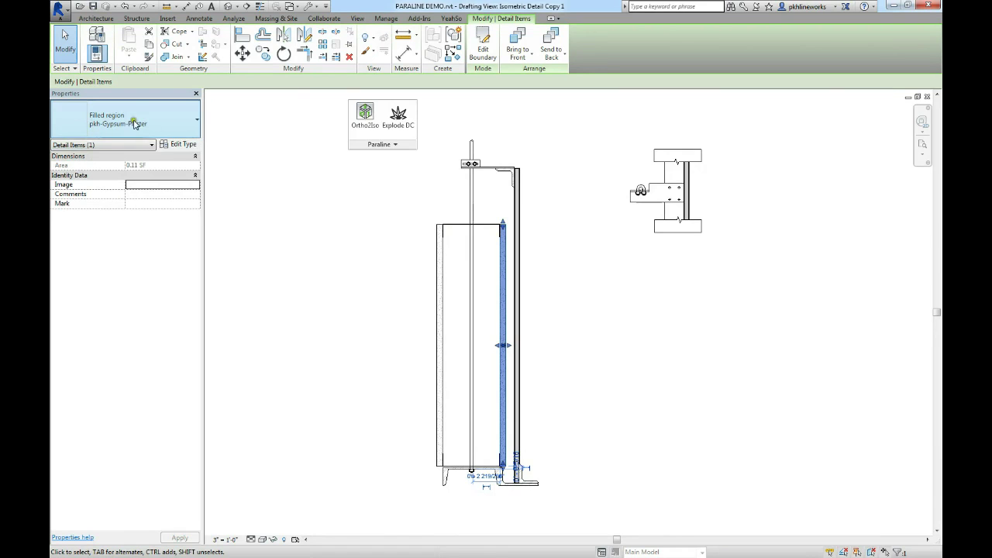
{"action": "left_click", "coordinate": [195, 120]}
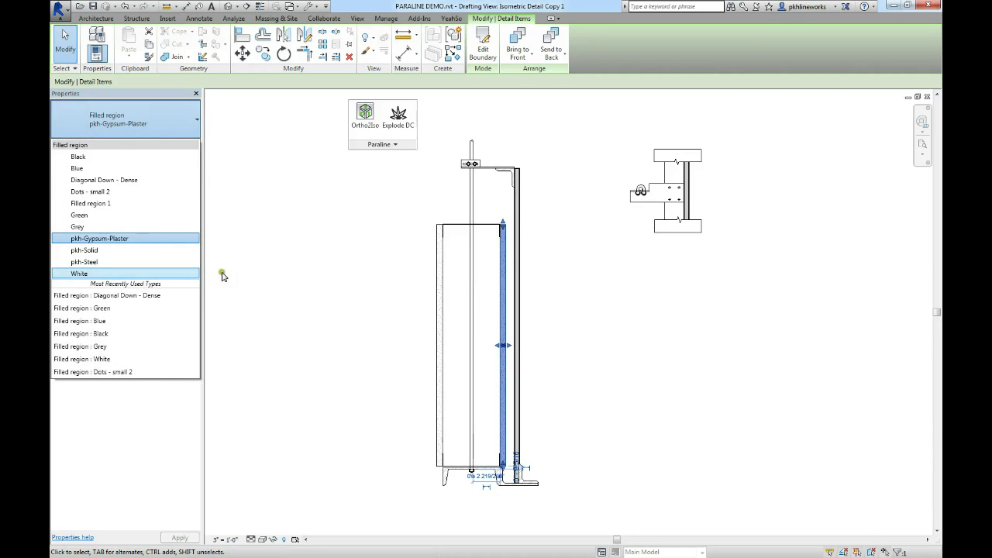
{"action": "left_click", "coordinate": [265, 289]}
{"action": "left_click", "coordinate": [281, 289]}
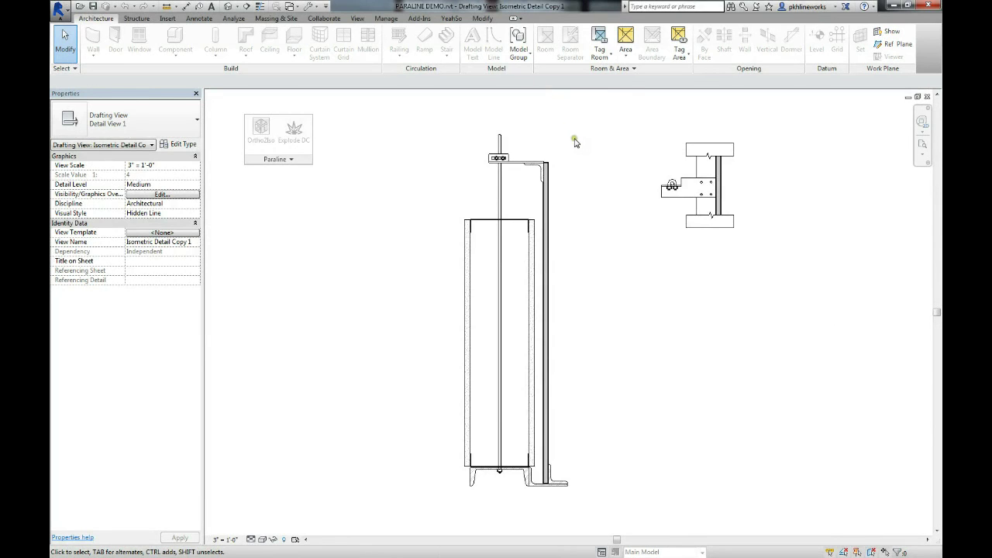
Step: Convert the whole section detail to the Left isometric view with Ortho2Iso, deleting the originals and leaving regions without outlines
{"action": "left_click_drag", "start_coordinate": [590, 121], "coordinate": [431, 509]}
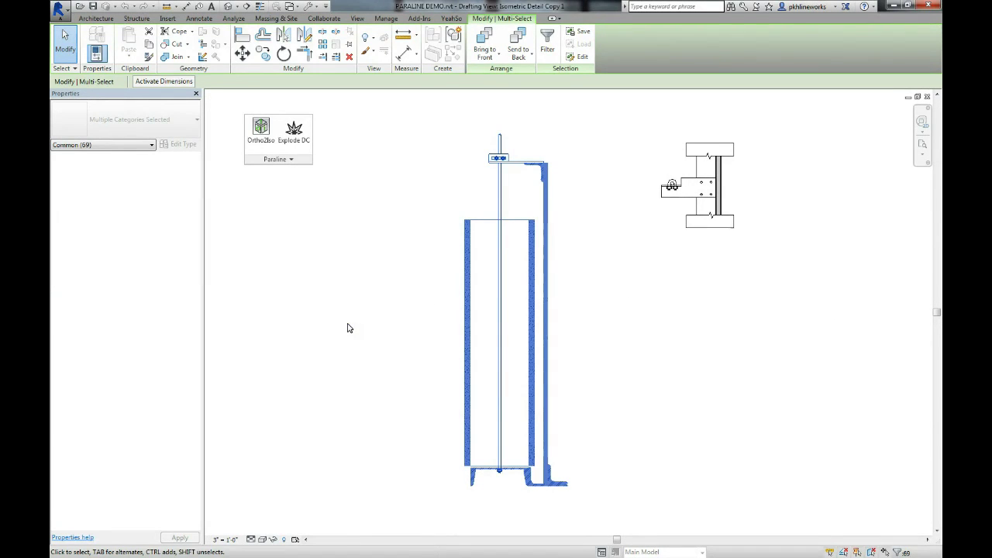
{"action": "left_click", "coordinate": [264, 141]}
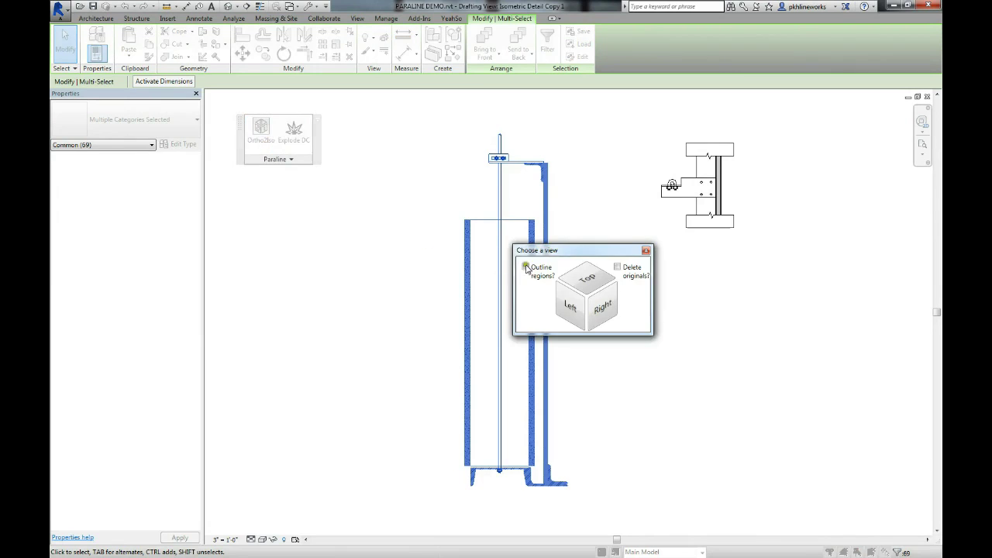
{"action": "left_click_drag", "start_coordinate": [571, 251], "coordinate": [665, 283]}
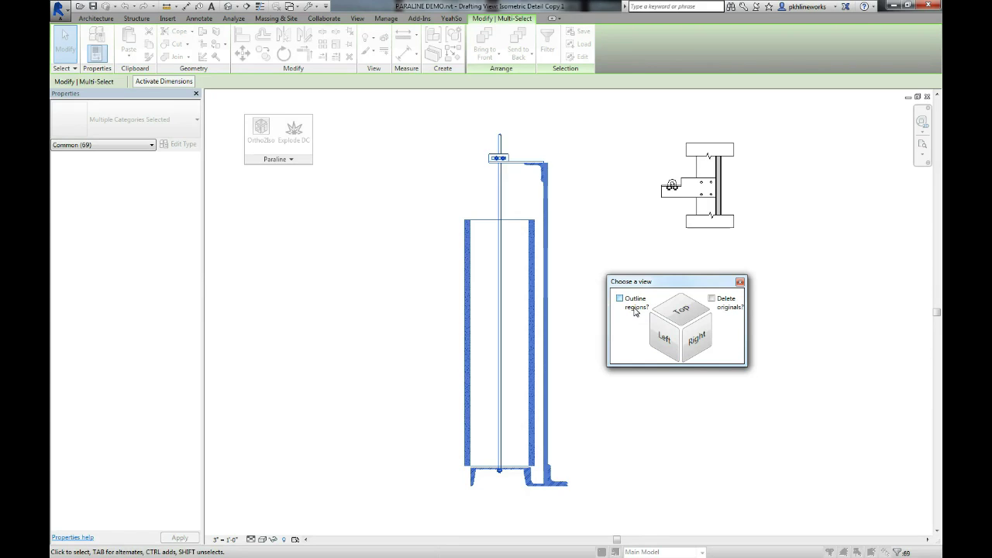
{"action": "left_click", "coordinate": [726, 309]}
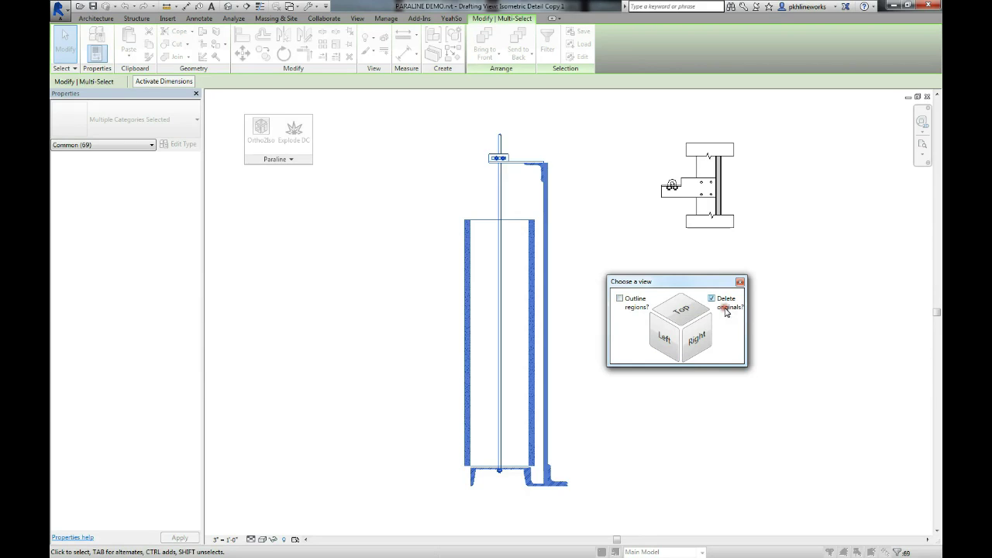
{"action": "left_click", "coordinate": [661, 336]}
{"action": "left_click", "coordinate": [663, 337]}
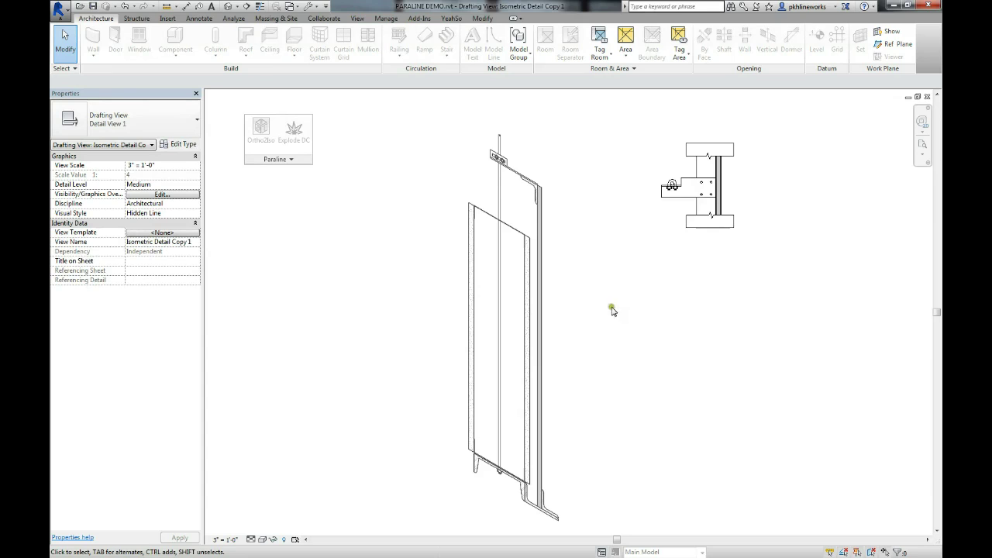
Step: Delete the two break-line filled regions from the bracket plan detail
{"action": "scroll", "coordinate": [597, 391], "scroll_direction": "up", "scroll_amount": 4}
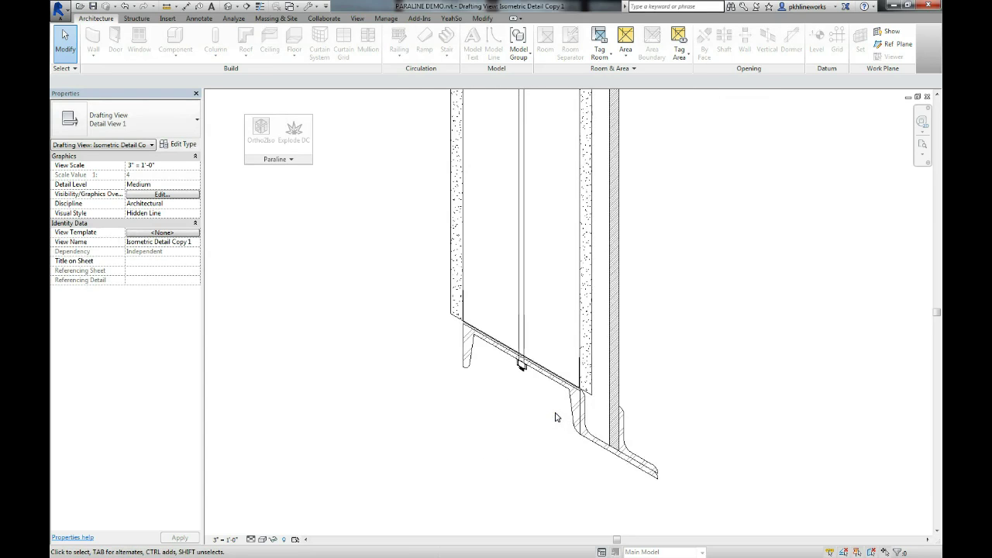
{"action": "scroll", "coordinate": [554, 417], "scroll_direction": "up", "scroll_amount": 2}
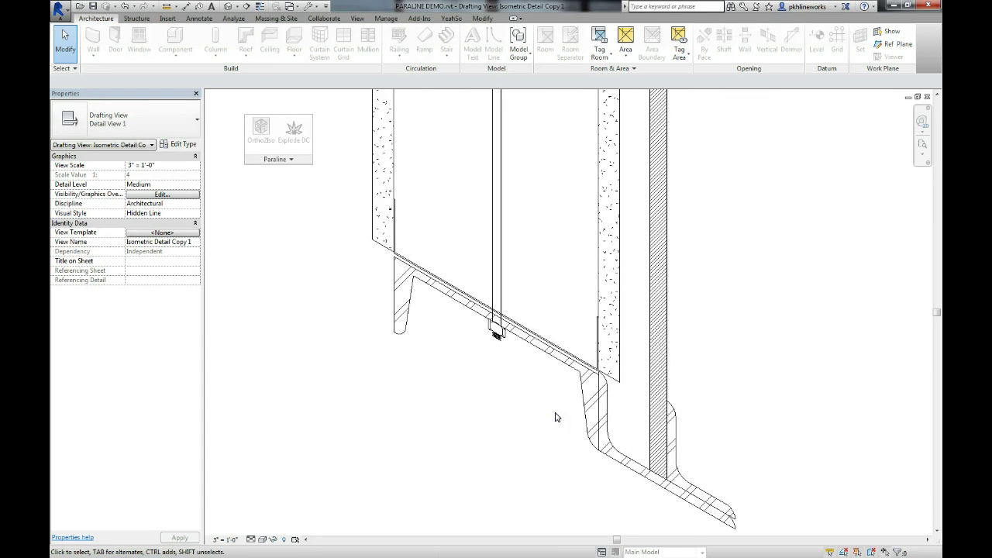
{"action": "scroll", "coordinate": [554, 417], "scroll_direction": "down", "scroll_amount": 4}
{"action": "middle_click_drag", "start_coordinate": [612, 253], "coordinate": [599, 372]}
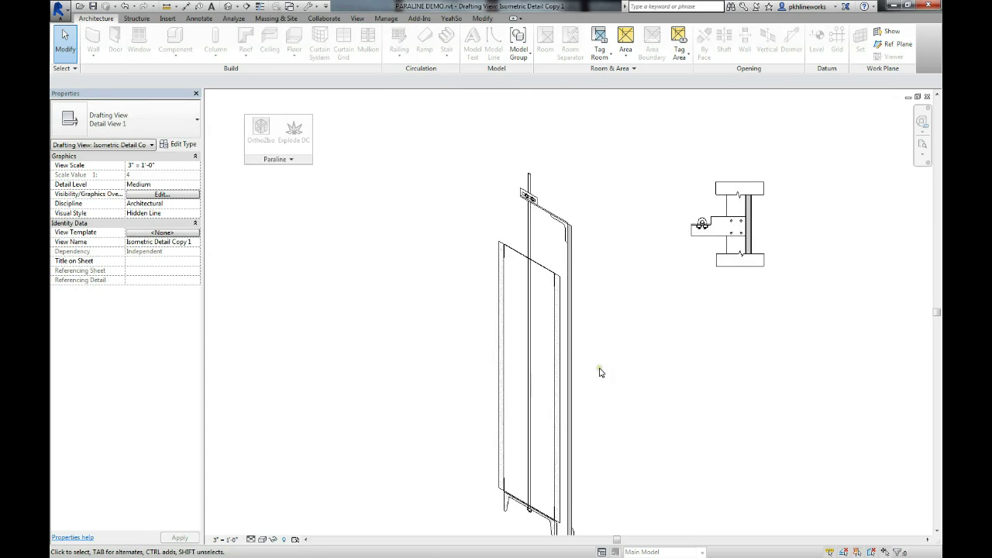
{"action": "left_click", "coordinate": [762, 263]}
{"action": "left_click", "coordinate": [758, 196], "text": "ctrl"}
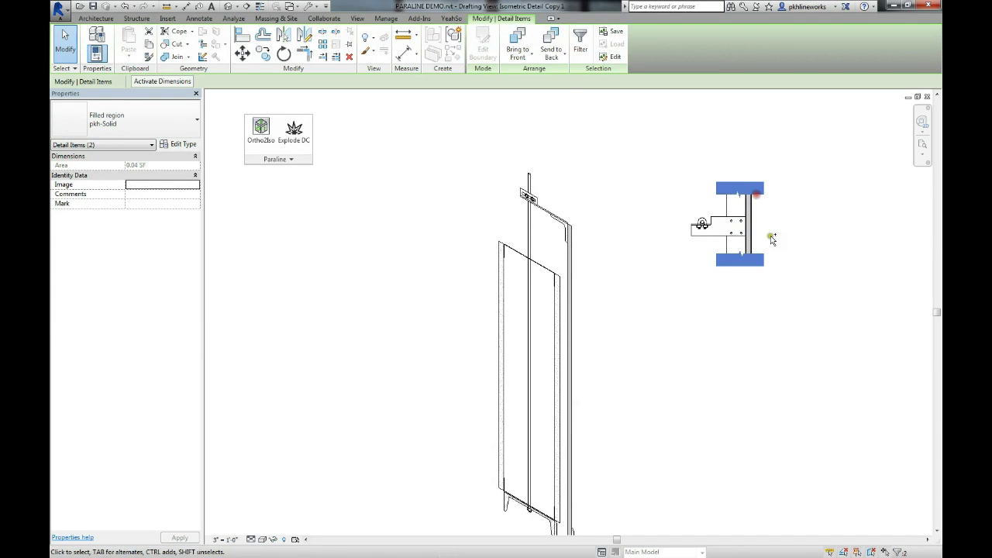
{"action": "key", "text": "Delete"}
Step: Convert the bracket plan detail to the Top isometric view with Ortho2Iso, deleting the originals
{"action": "left_click_drag", "start_coordinate": [780, 178], "coordinate": [671, 293]}
{"action": "left_click", "coordinate": [260, 131]}
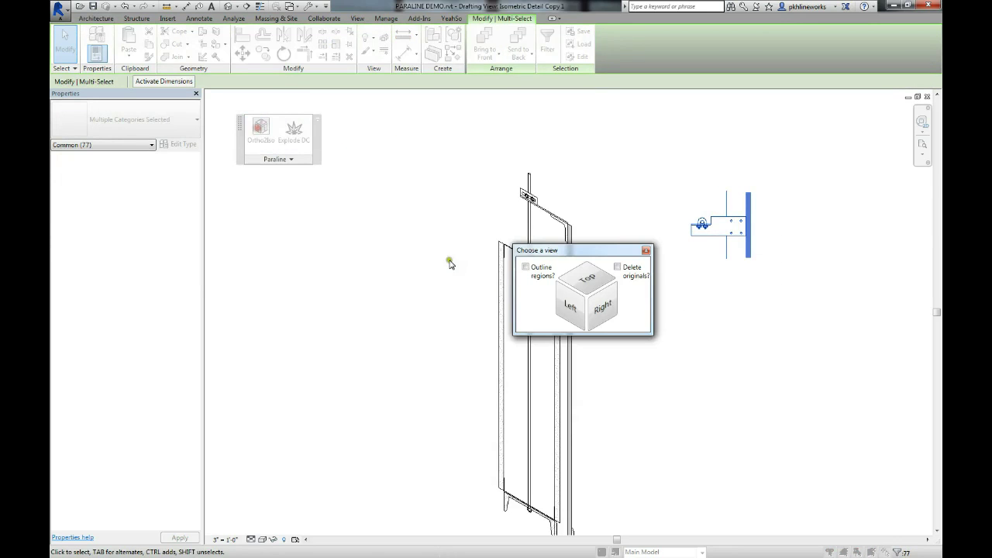
{"action": "left_click", "coordinate": [617, 267]}
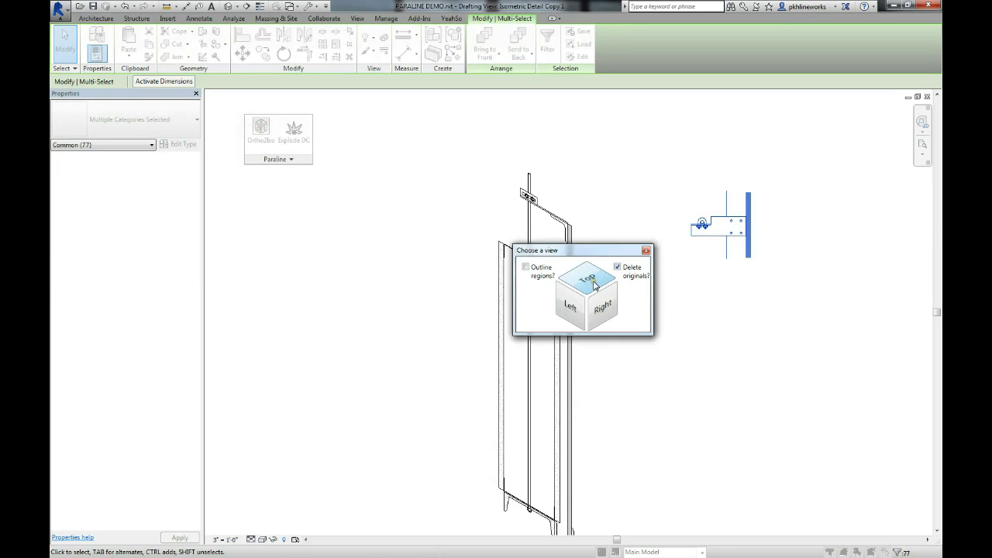
{"action": "left_click", "coordinate": [592, 282]}
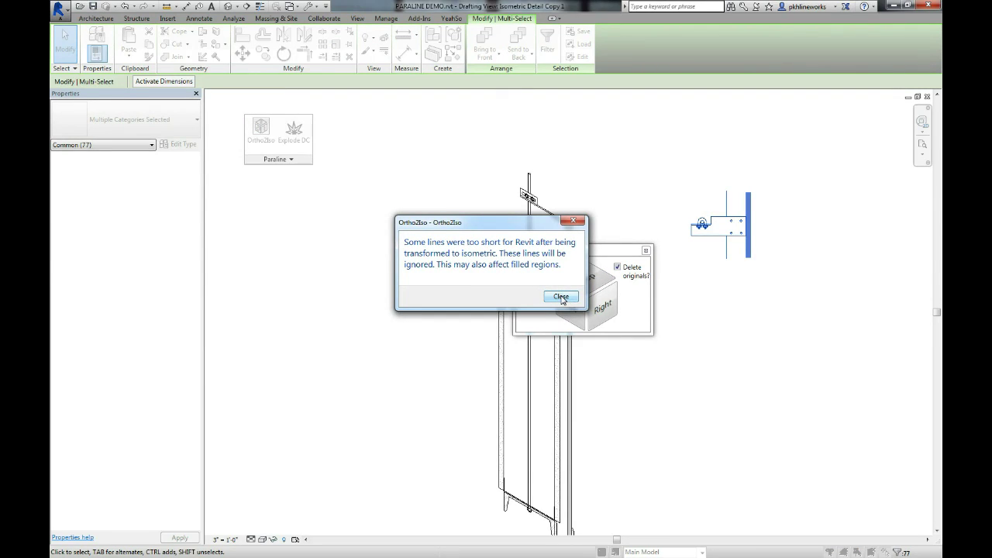
{"action": "left_click", "coordinate": [560, 297]}
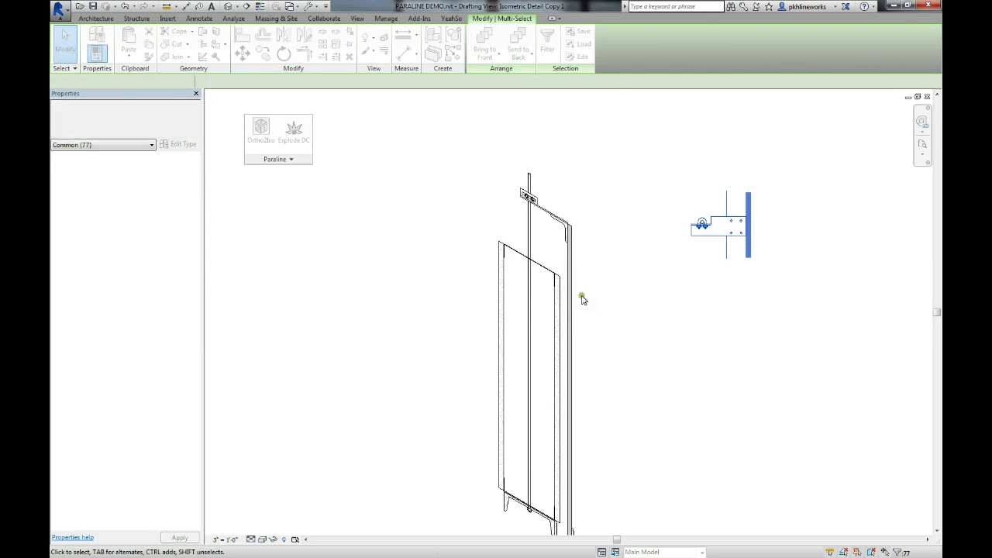
Step: Delete the stray short thin lines left beside the isometric bracket detail
{"action": "scroll", "coordinate": [698, 310], "scroll_direction": "up", "scroll_amount": 6}
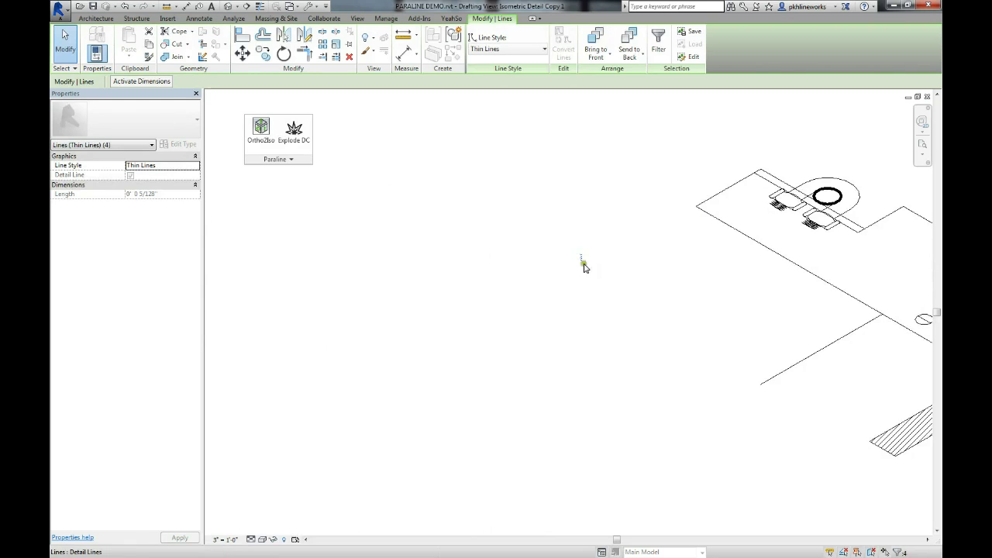
{"action": "middle_click_drag", "start_coordinate": [691, 293], "coordinate": [472, 283]}
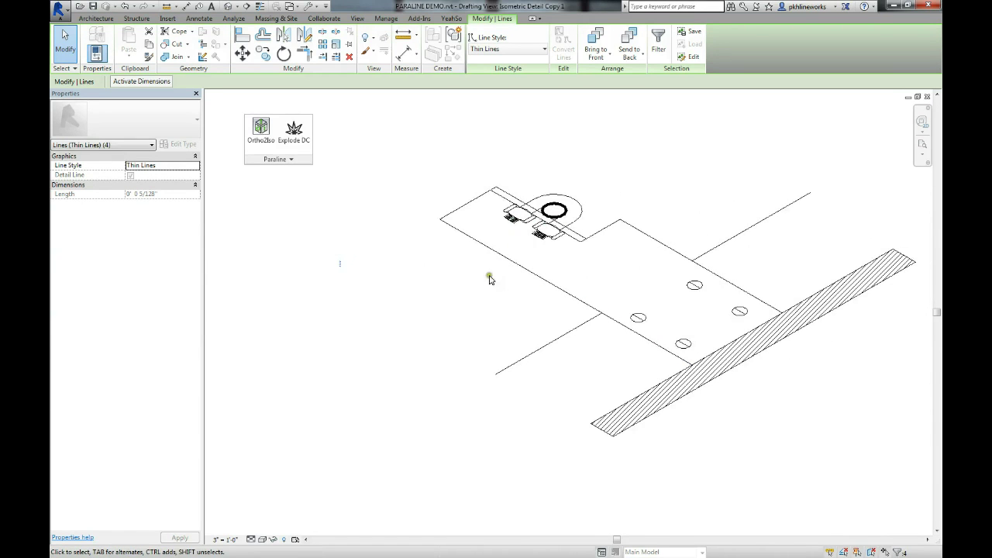
{"action": "middle_click_drag", "start_coordinate": [385, 302], "coordinate": [576, 281]}
{"action": "key", "text": "Delete"}
{"action": "scroll", "coordinate": [498, 298], "scroll_direction": "down", "scroll_amount": 2}
{"action": "scroll", "coordinate": [498, 298], "scroll_direction": "down", "scroll_amount": 2}
{"action": "scroll", "coordinate": [575, 281], "scroll_direction": "down", "scroll_amount": 1}
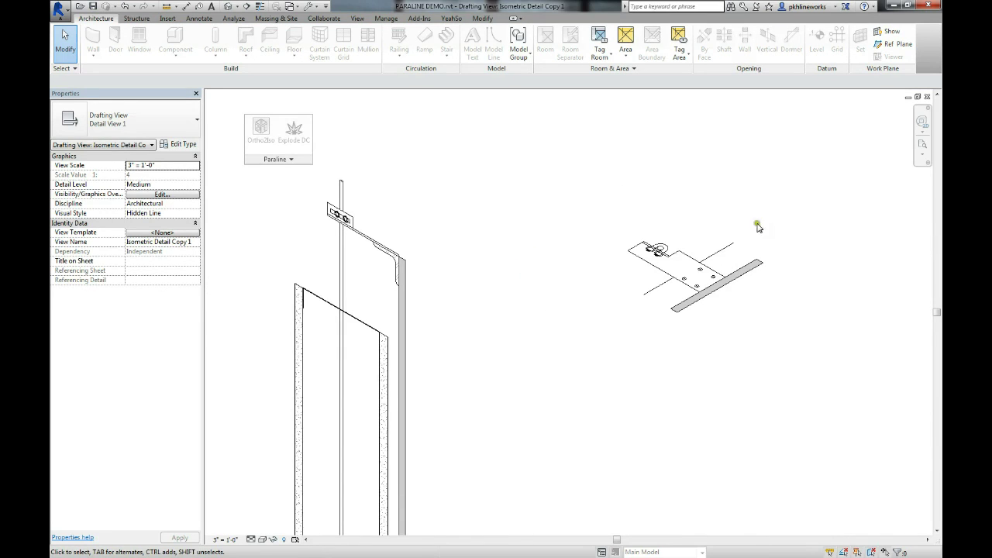
Step: Move the whole isometric bracket detail so its lower bracket corner meets the top endpoint of the hatched panel in the section detail
{"action": "left_click_drag", "start_coordinate": [869, 193], "coordinate": [568, 358]}
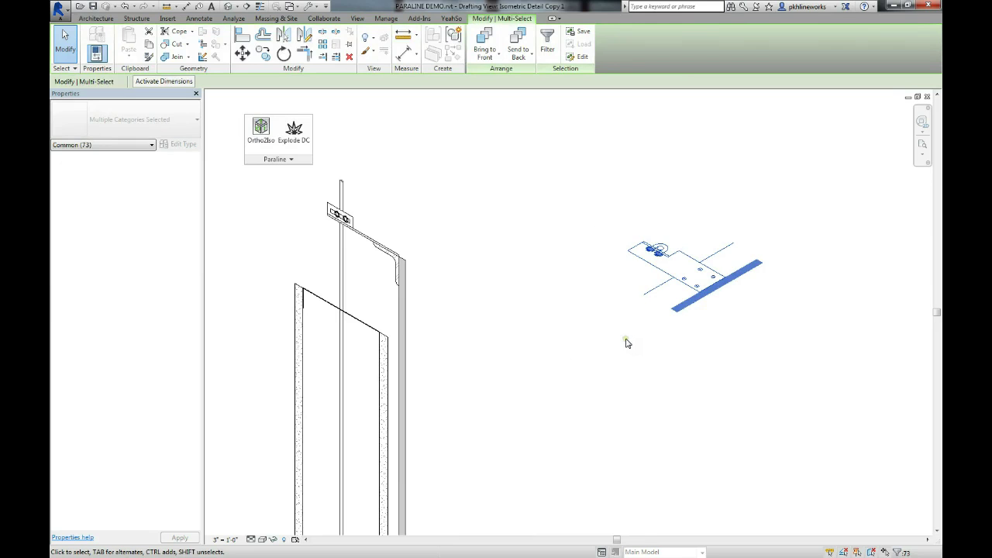
{"action": "key", "text": "m"}
{"action": "key", "text": "v"}
{"action": "left_click", "coordinate": [697, 295]}
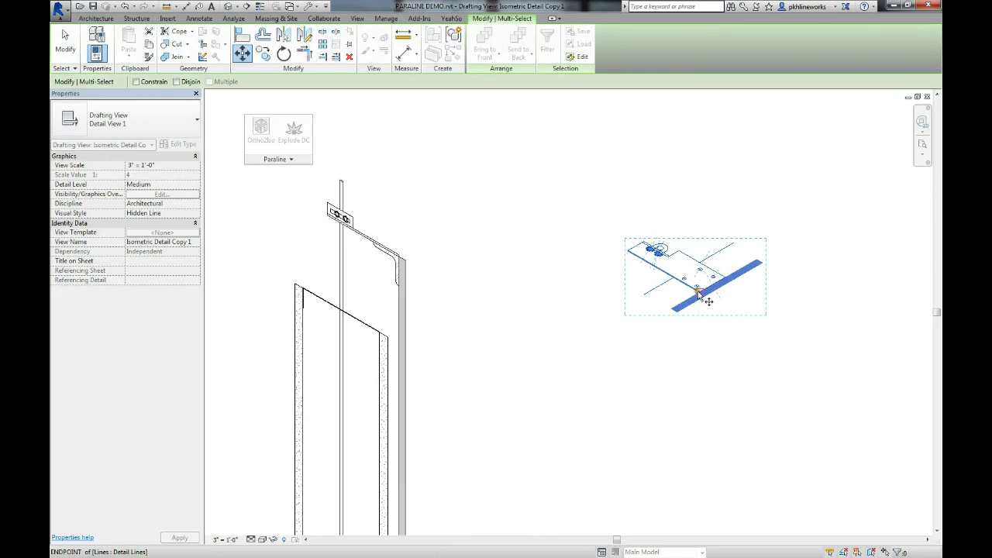
{"action": "scroll", "coordinate": [594, 276], "scroll_direction": "up", "scroll_amount": 4}
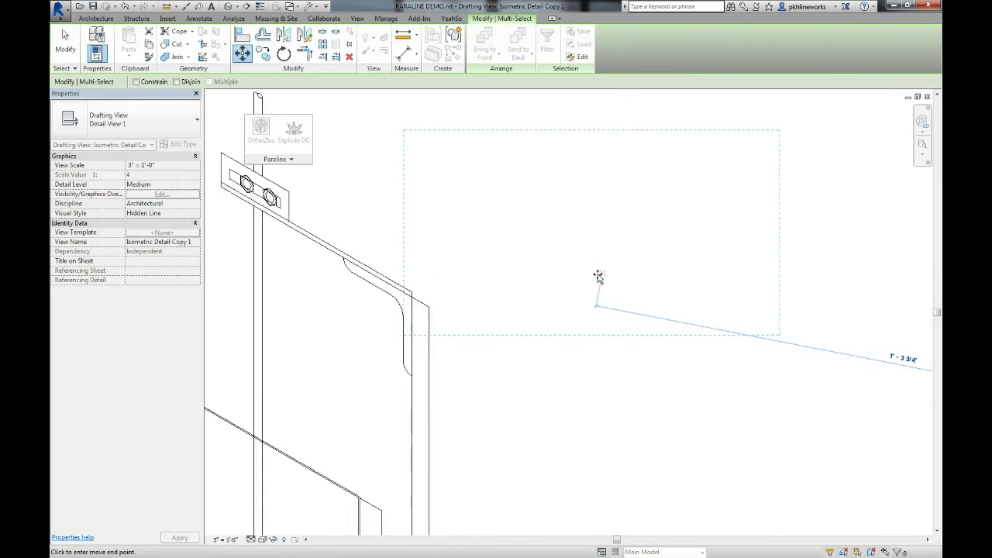
{"action": "middle_click_drag", "start_coordinate": [522, 281], "coordinate": [638, 295]}
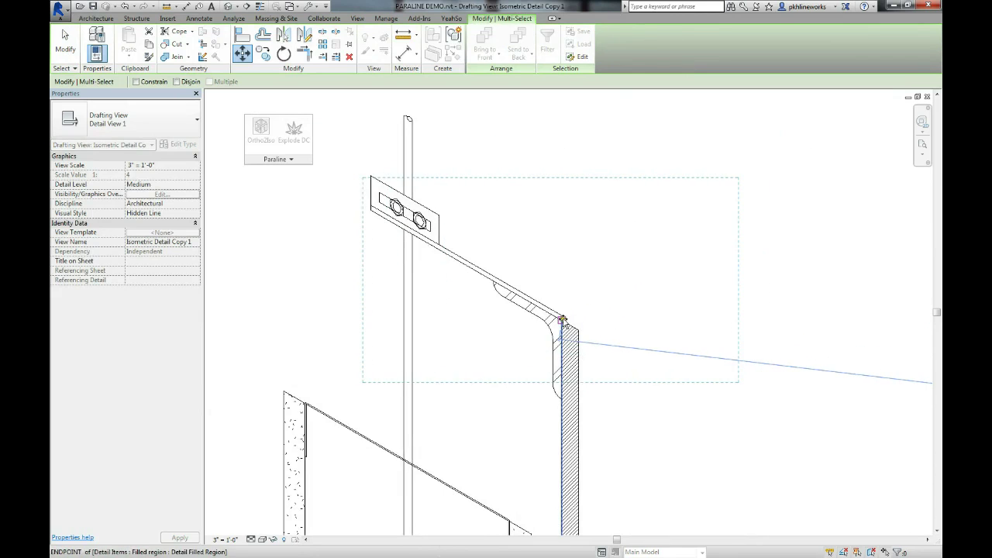
{"action": "left_click", "coordinate": [562, 320]}
{"action": "left_click", "coordinate": [645, 340]}
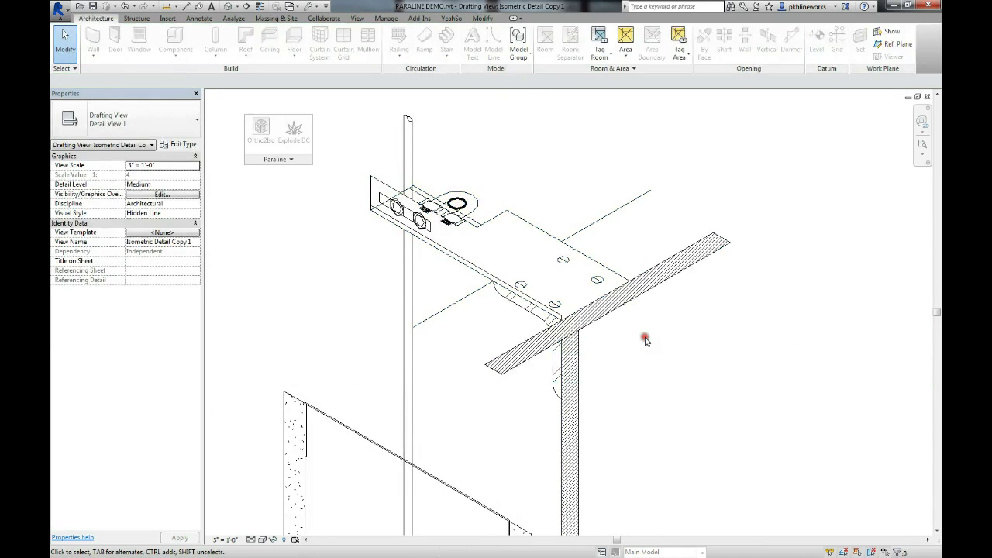
Step: Shorten the diagonal hatched filled region so that it ends at the front corner of the vertical hatched panel
{"action": "scroll", "coordinate": [646, 310], "scroll_direction": "down", "scroll_amount": 3}
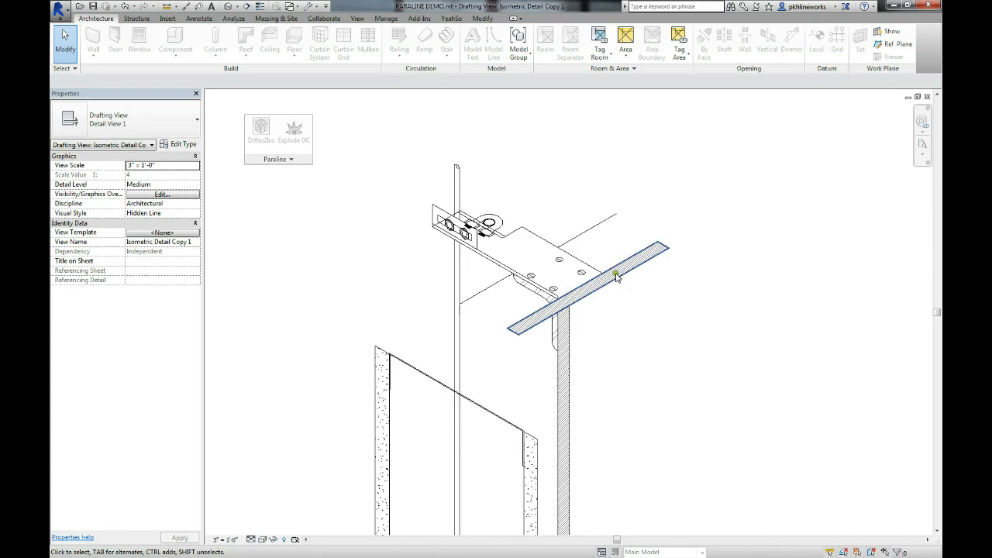
{"action": "scroll", "coordinate": [631, 299], "scroll_direction": "down", "scroll_amount": 2}
{"action": "scroll", "coordinate": [637, 333], "scroll_direction": "down", "scroll_amount": 3}
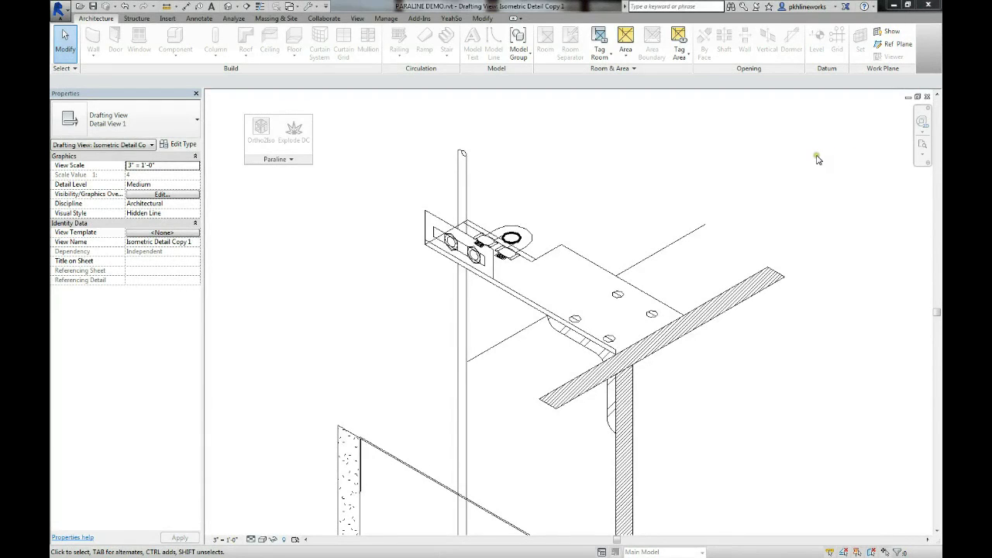
{"action": "left_click", "coordinate": [817, 158]}
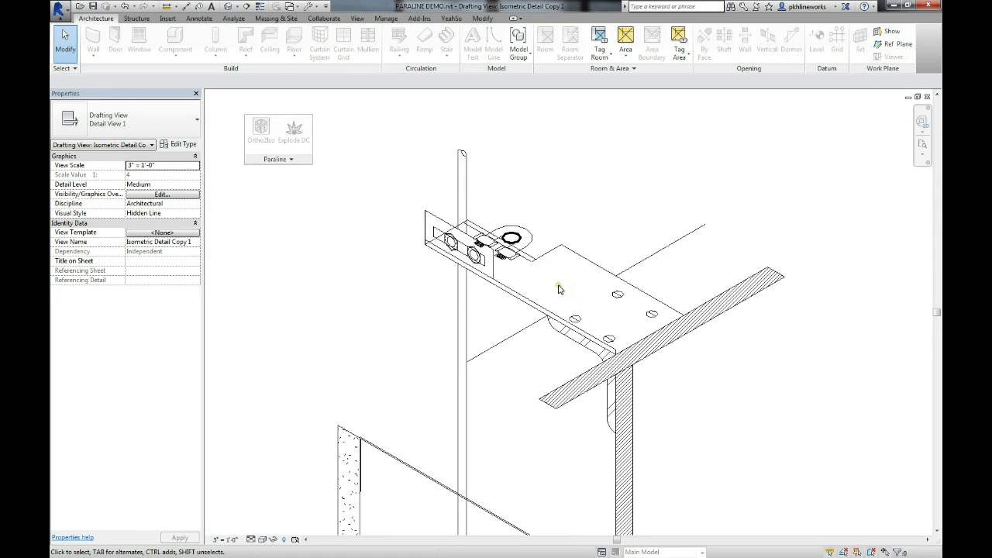
{"action": "left_click", "coordinate": [549, 408]}
{"action": "left_click_drag", "start_coordinate": [547, 408], "coordinate": [646, 383]}
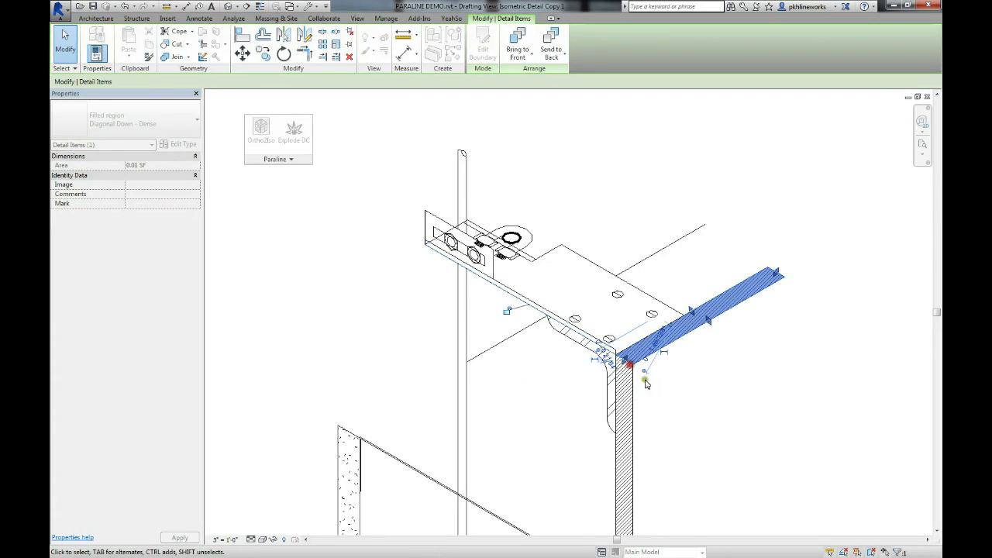
{"action": "left_click", "coordinate": [642, 400]}
Step: Delete the two top-view bolts with their thread lines from the bracket's back flange
{"action": "middle_click_drag", "start_coordinate": [534, 288], "coordinate": [555, 331]}
{"action": "scroll", "coordinate": [507, 303], "scroll_direction": "up", "scroll_amount": 5}
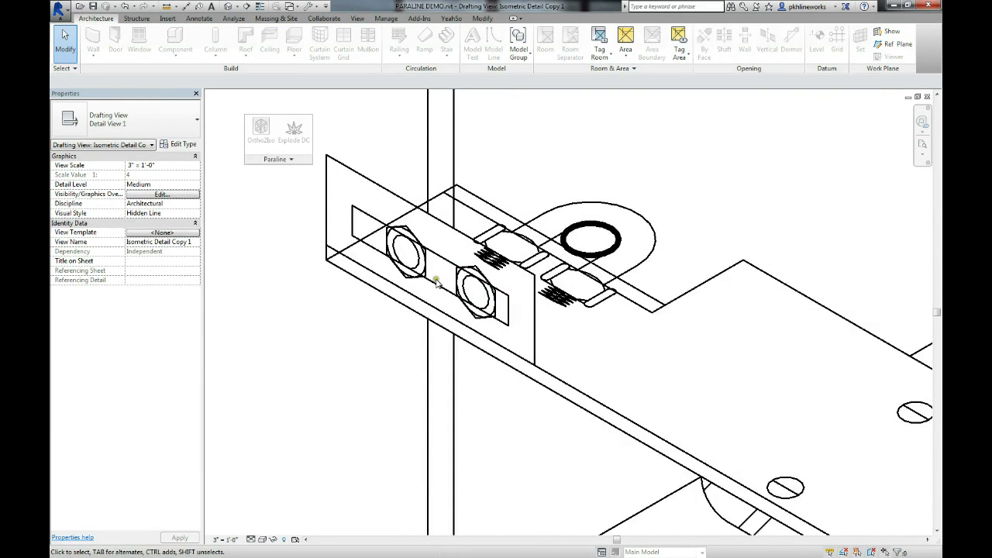
{"action": "middle_click_drag", "start_coordinate": [437, 283], "coordinate": [439, 326]}
{"action": "left_click", "coordinate": [493, 304]}
{"action": "key", "text": "Escape"}
{"action": "left_click_drag", "start_coordinate": [474, 271], "coordinate": [547, 320]}
{"action": "left_click_drag", "start_coordinate": [526, 289], "coordinate": [625, 372]}
{"action": "key", "text": "Delete"}
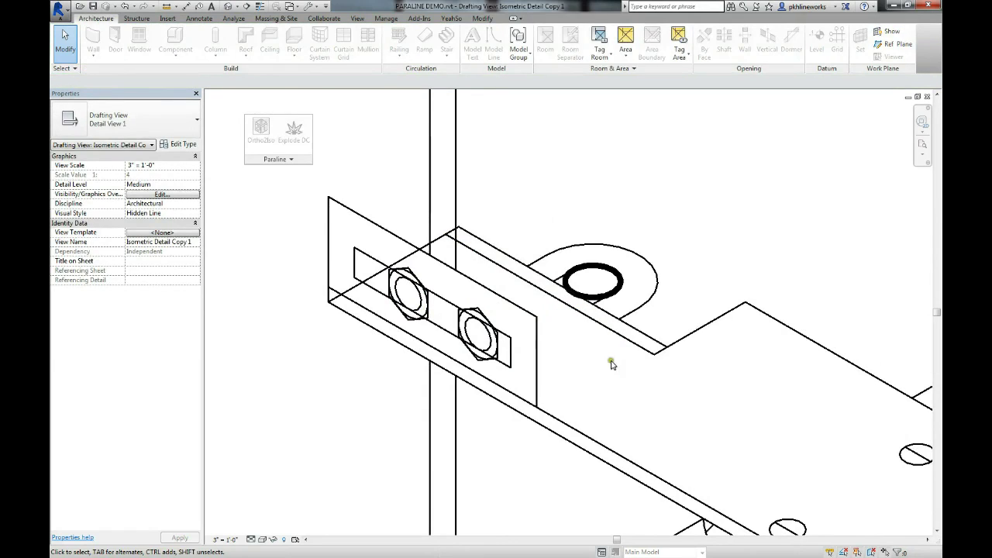
Step: Move the upright slotted plate and its two nuts with Disjoin, from the plate's lower corner to the bracket's back notch corner
{"action": "left_click_drag", "start_coordinate": [537, 308], "coordinate": [456, 352]}
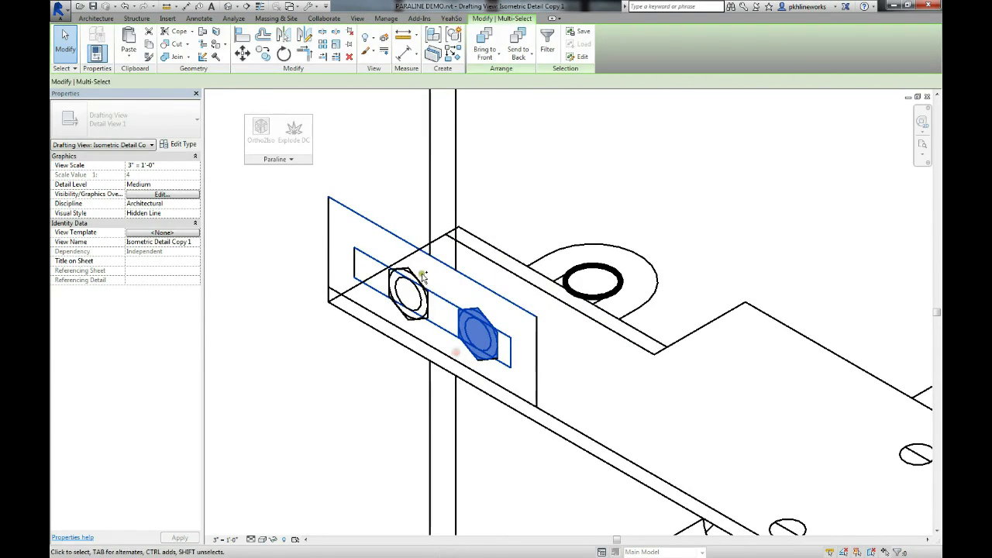
{"action": "left_click", "coordinate": [390, 310], "text": "ctrl"}
{"action": "left_click_drag", "start_coordinate": [349, 246], "coordinate": [319, 194], "text": "ctrl"}
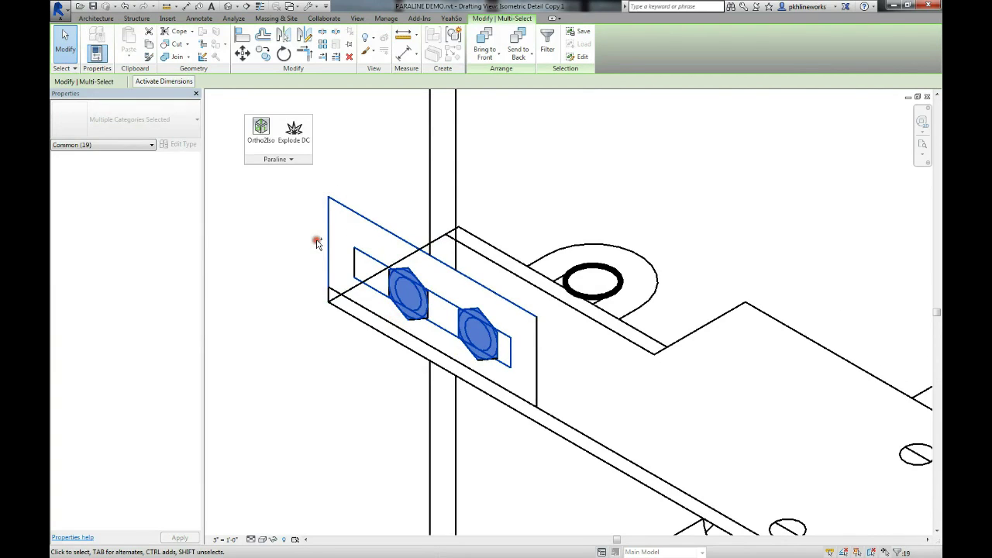
{"action": "left_click", "coordinate": [541, 324], "text": "ctrl"}
{"action": "left_click_drag", "start_coordinate": [361, 237], "coordinate": [349, 262], "text": "ctrl"}
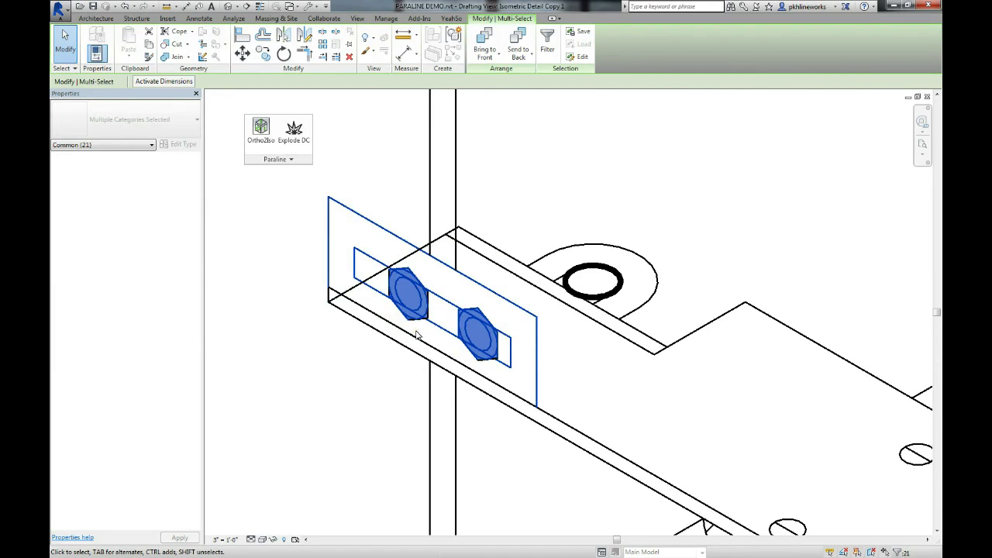
{"action": "key", "text": "m"}
{"action": "key", "text": "v"}
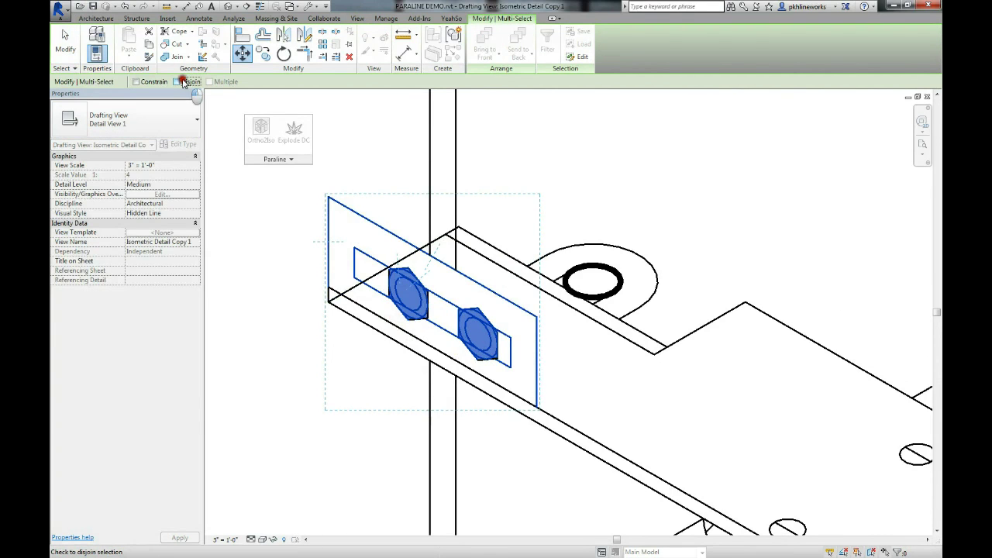
{"action": "left_click", "coordinate": [537, 406]}
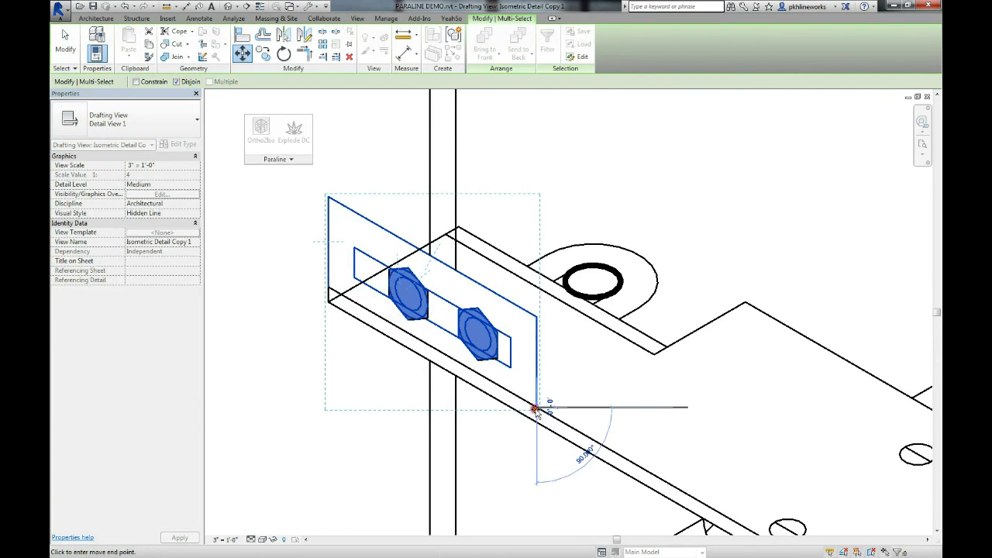
{"action": "left_click", "coordinate": [654, 355]}
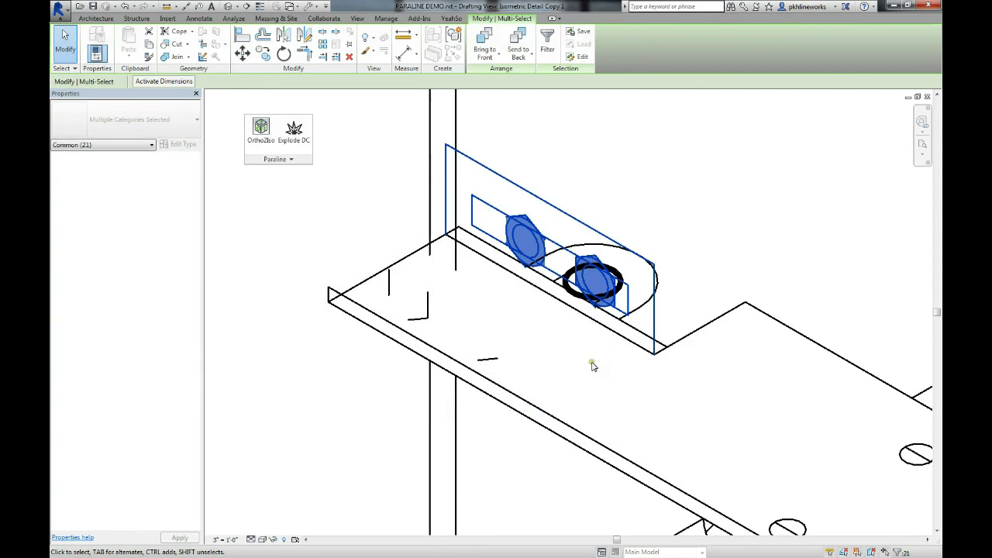
{"action": "left_click", "coordinate": [560, 348]}
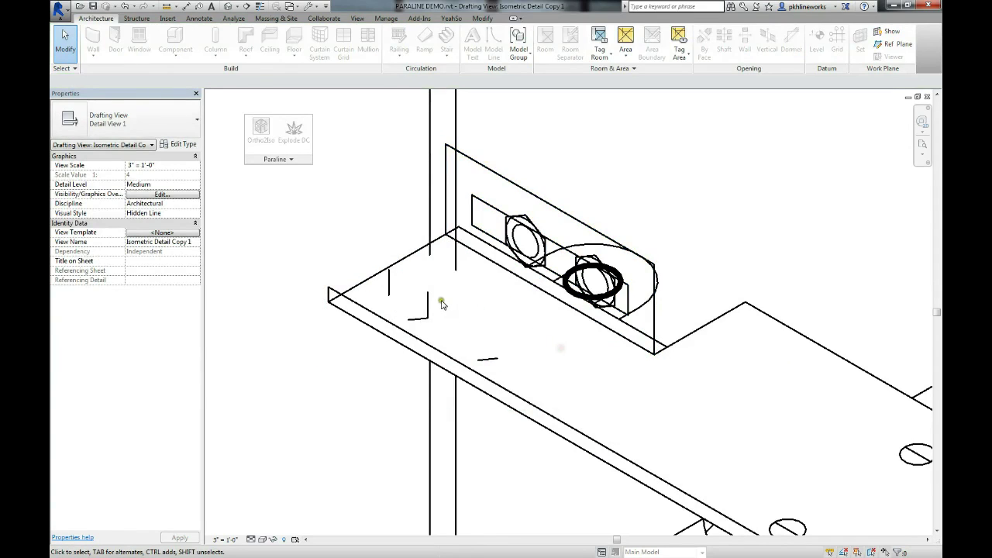
Step: Move the four leftover nut edge lines onto the relocated nuts, using the hexagon's lower corner as the base point
{"action": "left_click_drag", "start_coordinate": [439, 298], "coordinate": [416, 325]}
{"action": "left_click_drag", "start_coordinate": [395, 285], "coordinate": [384, 294], "text": "ctrl"}
{"action": "left_click", "coordinate": [486, 363], "text": "ctrl"}
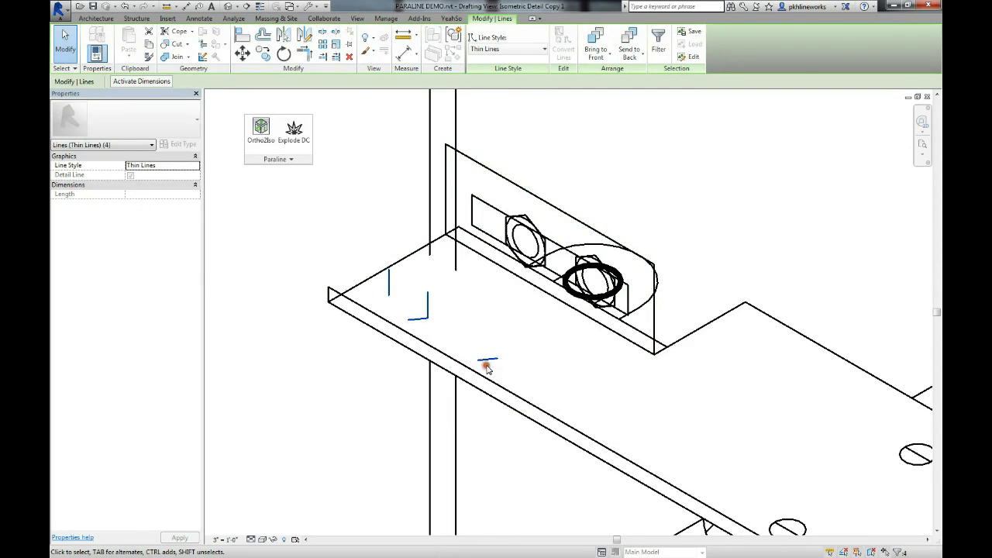
{"action": "key", "text": "m"}
{"action": "key", "text": "v"}
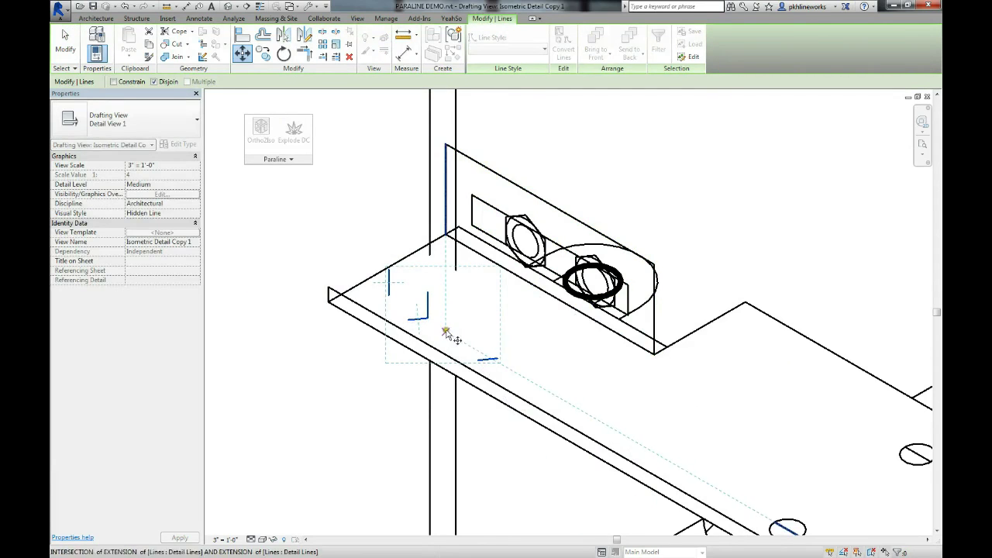
{"action": "left_click", "coordinate": [427, 318]}
{"action": "left_click", "coordinate": [549, 281]}
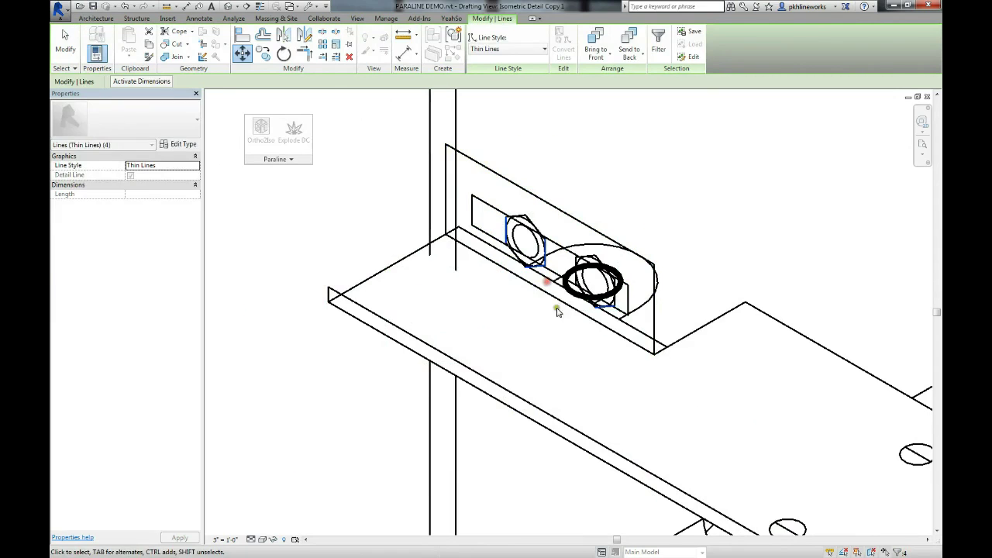
{"action": "left_click", "coordinate": [552, 333]}
Step: Filter the nut selection to Detail Items, delete the two filled regions, and delete the thick ellipse overlapping the upright plate
{"action": "scroll", "coordinate": [633, 256], "scroll_direction": "up", "scroll_amount": 2}
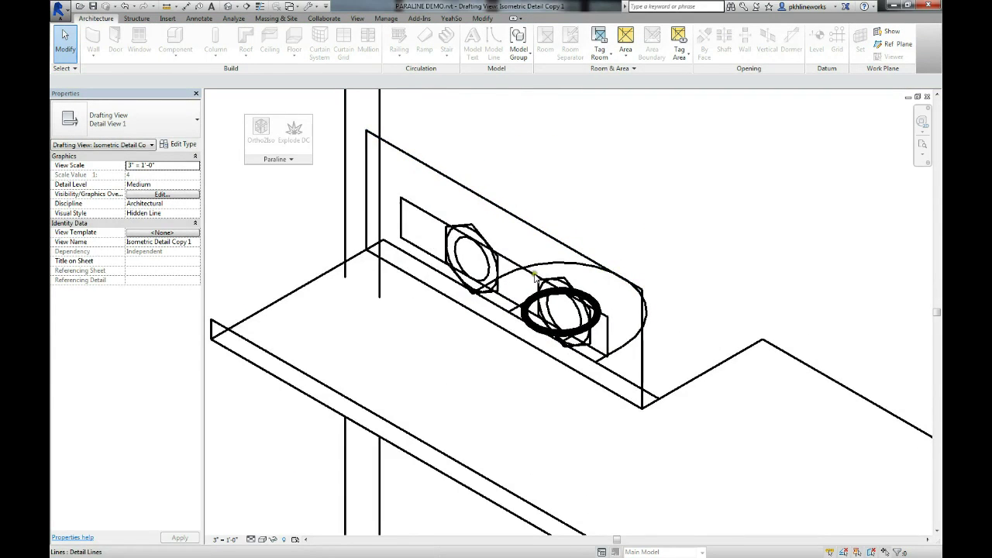
{"action": "left_click_drag", "start_coordinate": [420, 137], "coordinate": [603, 401]}
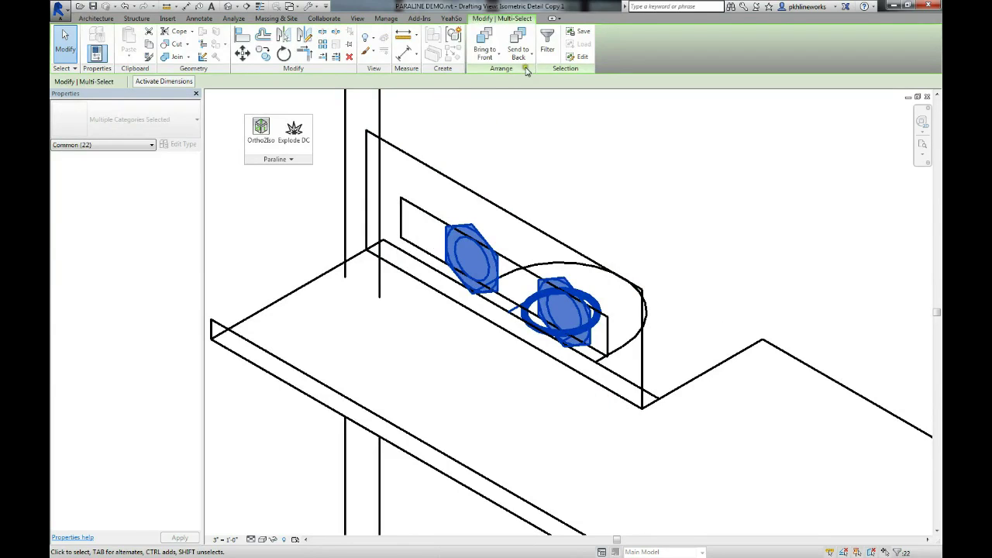
{"action": "left_click", "coordinate": [546, 47]}
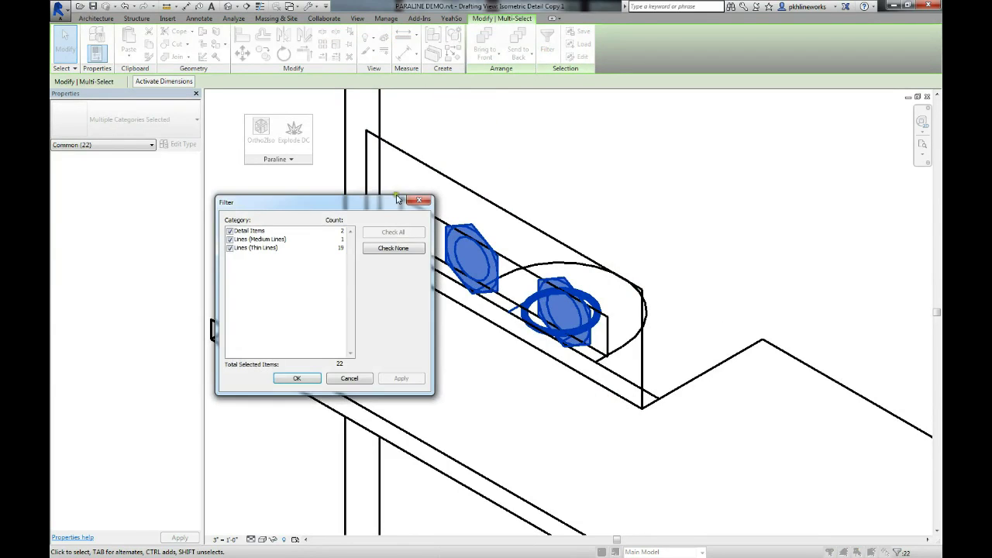
{"action": "left_click", "coordinate": [397, 248]}
{"action": "left_click", "coordinate": [229, 231]}
{"action": "left_click", "coordinate": [296, 379]}
{"action": "left_click", "coordinate": [410, 379]}
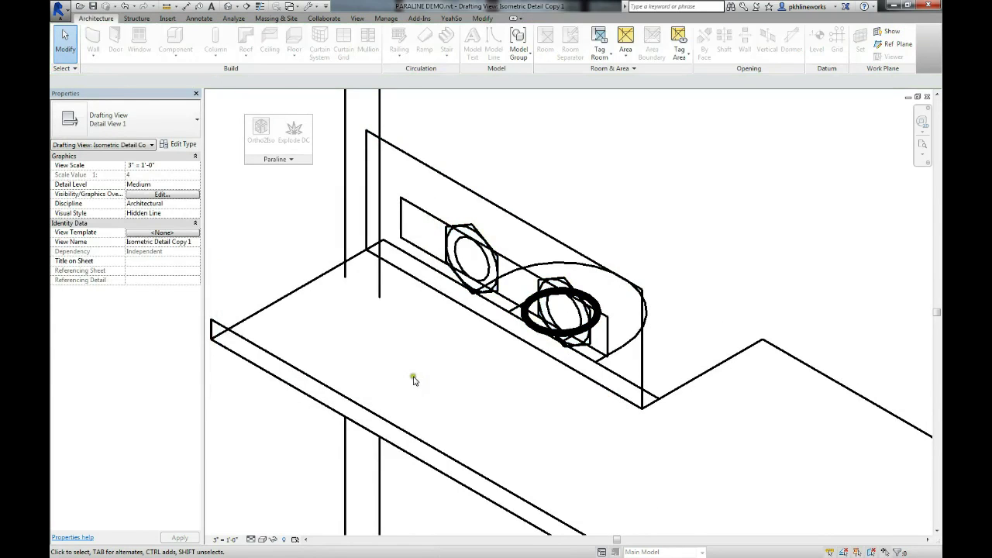
{"action": "left_click", "coordinate": [595, 304]}
{"action": "key", "text": "Escape"}
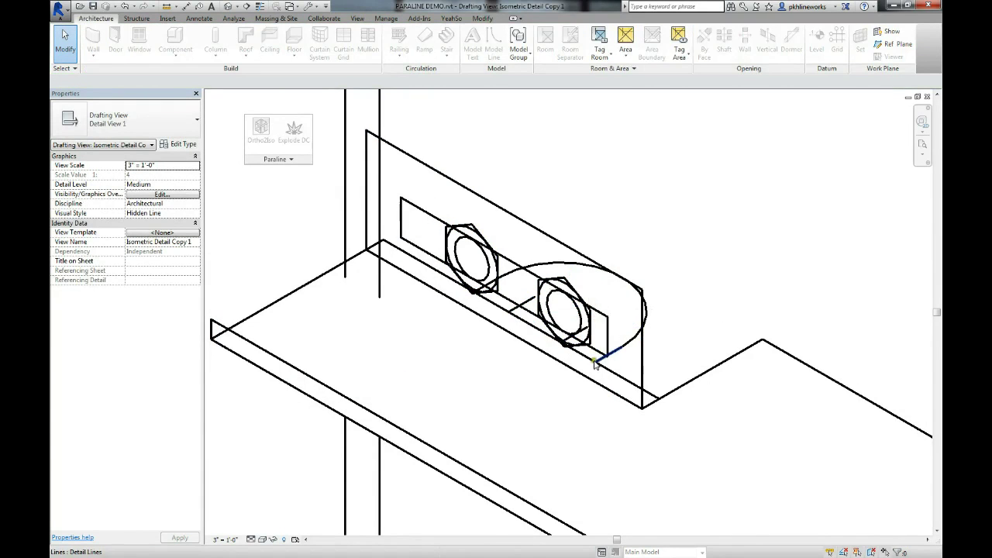
Step: Copy the upright plate's top and end edges from its front lower corner to the back flange line to give it thickness
{"action": "scroll", "coordinate": [640, 390], "scroll_direction": "up", "scroll_amount": 3}
{"action": "key", "text": "Tab"}
{"action": "left_click", "coordinate": [640, 390]}
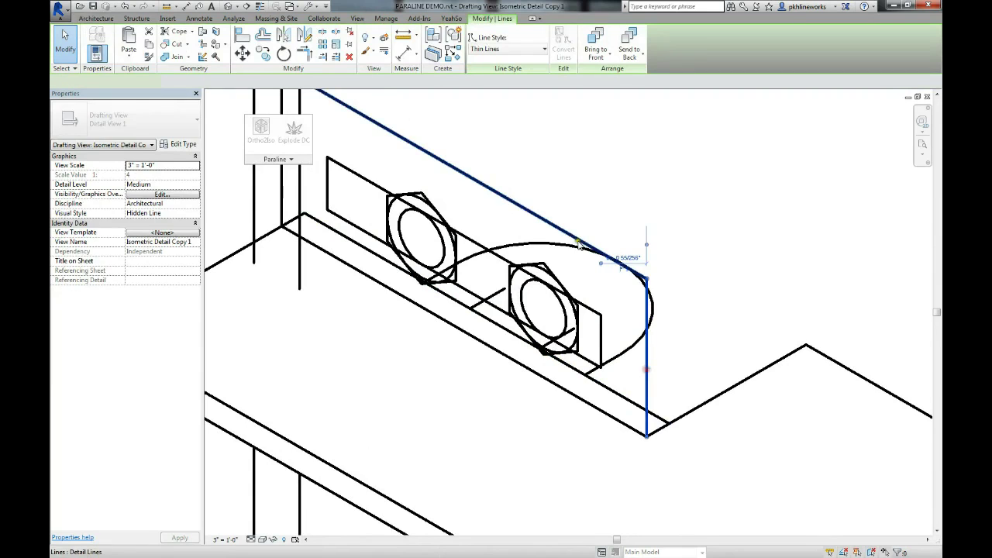
{"action": "key", "text": "c"}
{"action": "key", "text": "o"}
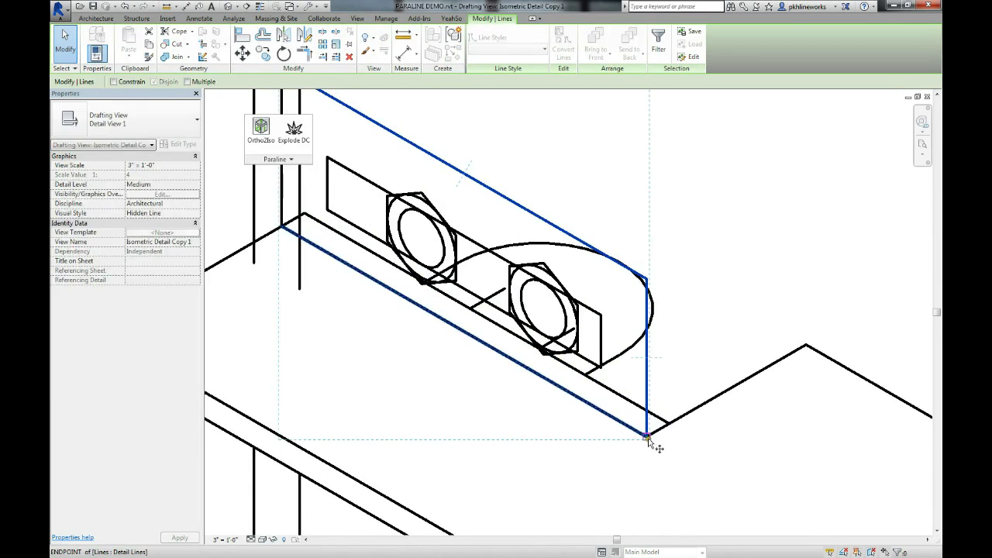
{"action": "left_click", "coordinate": [647, 436]}
{"action": "left_click", "coordinate": [669, 424]}
{"action": "key", "text": "Escape"}
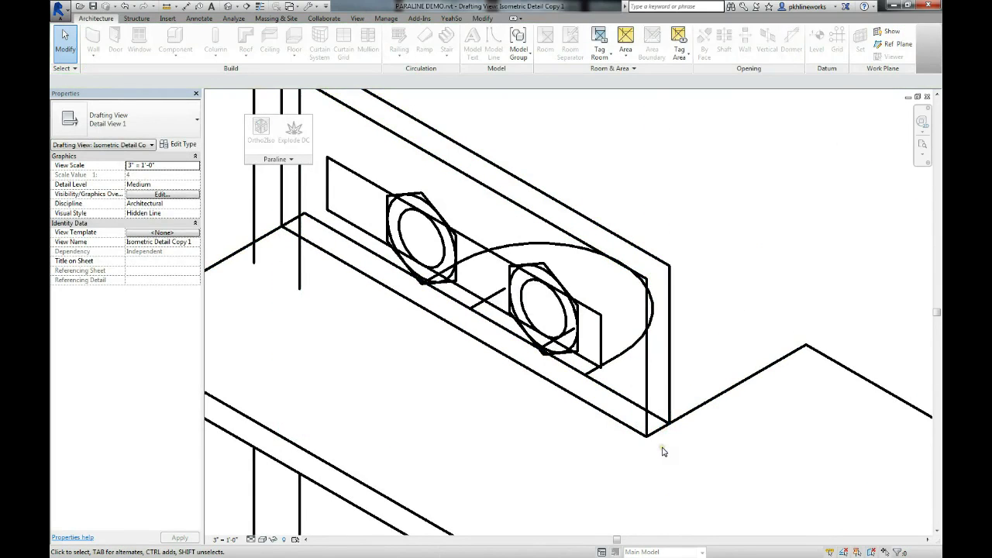
Step: Draw thin detail lines joining the front and back edges at both upper corners of the upright plate
{"action": "left_click", "coordinate": [657, 434]}
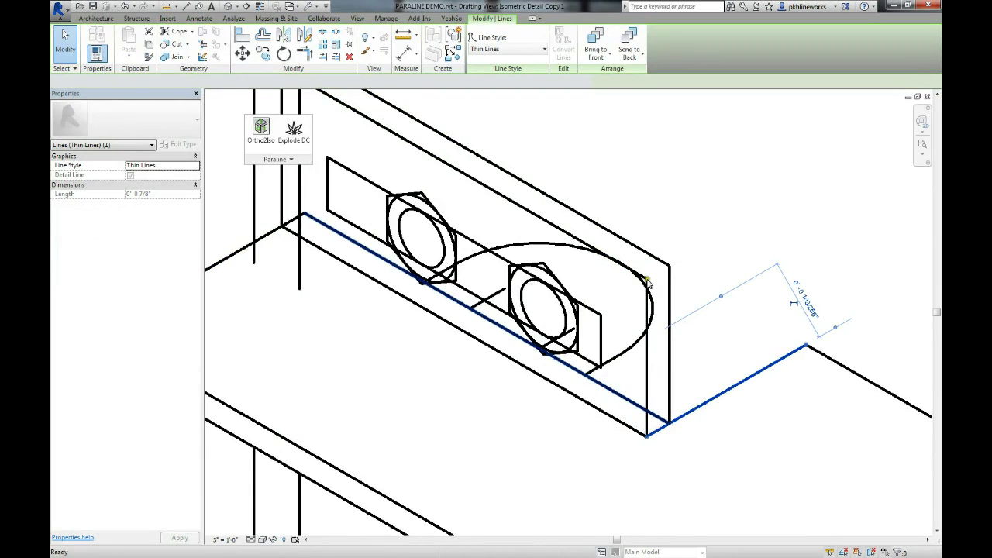
{"action": "key", "text": "d"}
{"action": "key", "text": "l"}
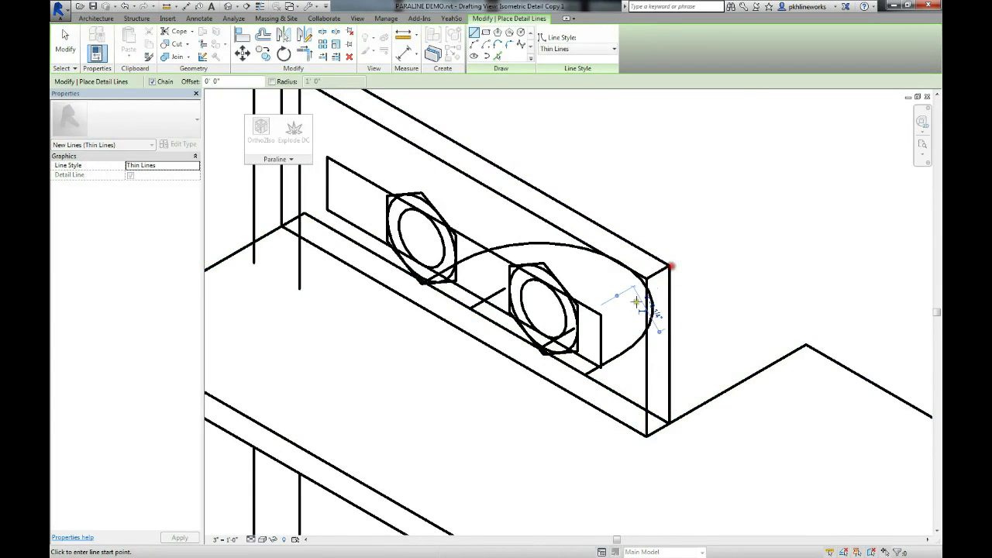
{"action": "middle_click_drag", "start_coordinate": [434, 218], "coordinate": [578, 385]}
{"action": "scroll", "coordinate": [447, 266], "scroll_direction": "up", "scroll_amount": 1}
{"action": "left_click", "coordinate": [422, 231]}
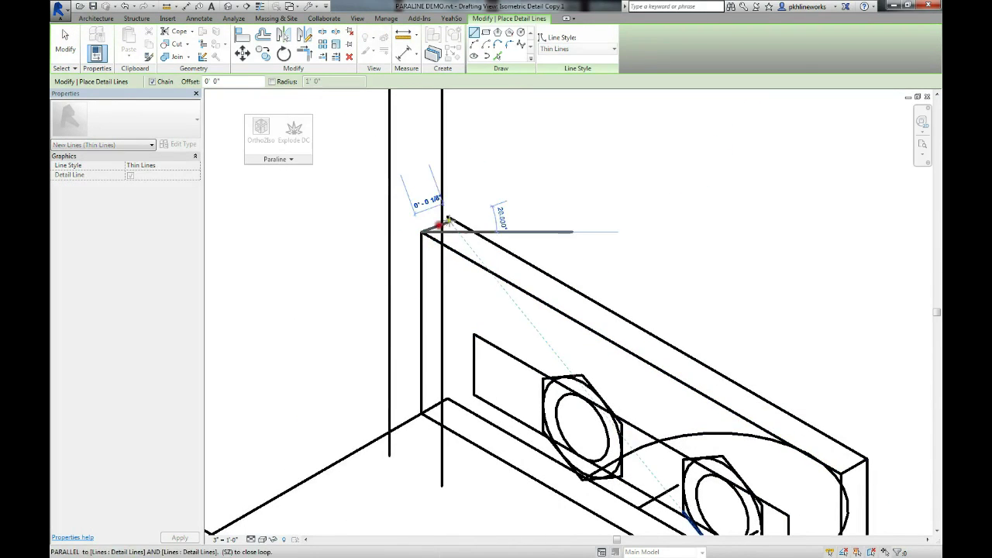
{"action": "key", "text": "Escape"}
{"action": "scroll", "coordinate": [587, 381], "scroll_direction": "down", "scroll_amount": 2}
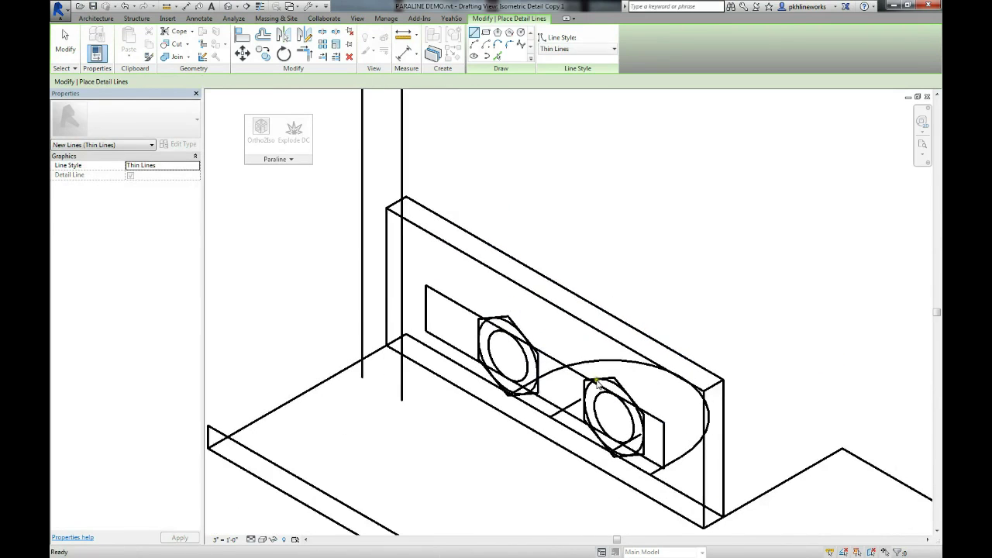
{"action": "key", "text": "Escape"}
Step: Copy both nuts' hexagons and inner ellipses forward by the plate thickness, from the plate's back upper corner to its front upper corner
{"action": "scroll", "coordinate": [620, 388], "scroll_direction": "up", "scroll_amount": 2}
{"action": "key", "text": "Tab"}
{"action": "left_click", "coordinate": [586, 323]}
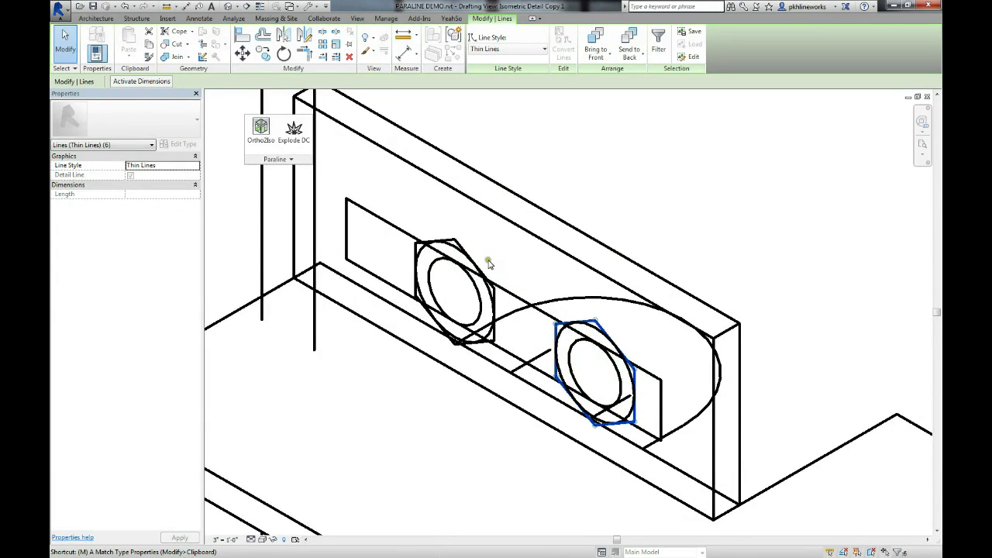
{"action": "key", "text": "Tab"}
{"action": "left_click", "coordinate": [457, 246]}
{"action": "key", "text": "Tab"}
{"action": "left_click", "coordinate": [613, 339], "text": "ctrl"}
{"action": "left_click", "coordinate": [615, 376], "text": "ctrl"}
{"action": "left_click", "coordinate": [475, 302], "text": "ctrl"}
{"action": "key", "text": "m"}
{"action": "key", "text": "v"}
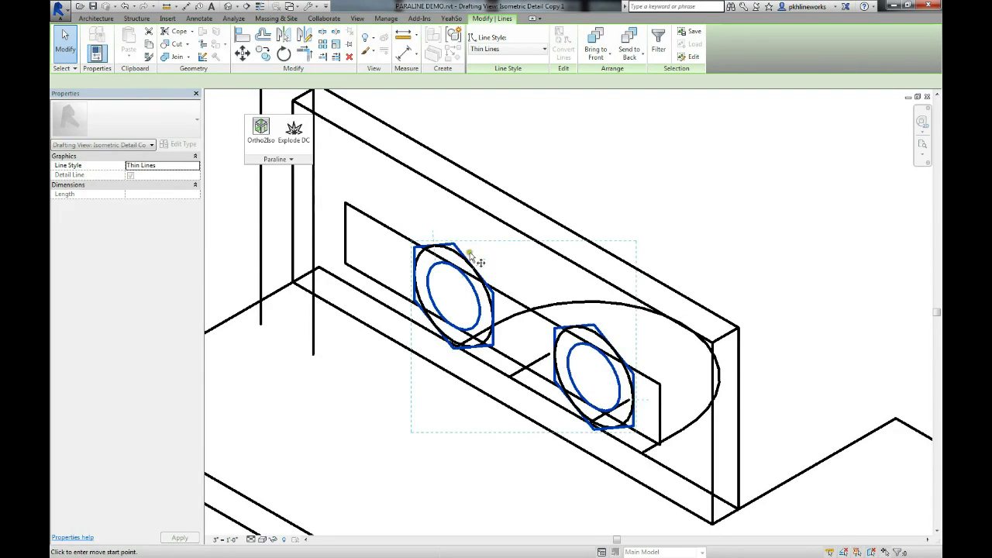
{"action": "left_click", "coordinate": [738, 330]}
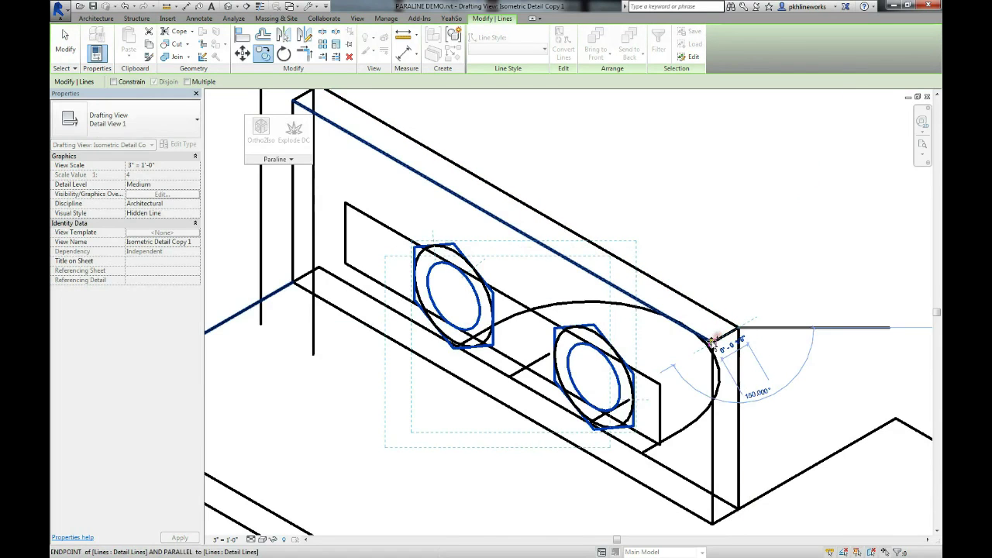
{"action": "left_click", "coordinate": [710, 344]}
{"action": "left_click", "coordinate": [454, 464]}
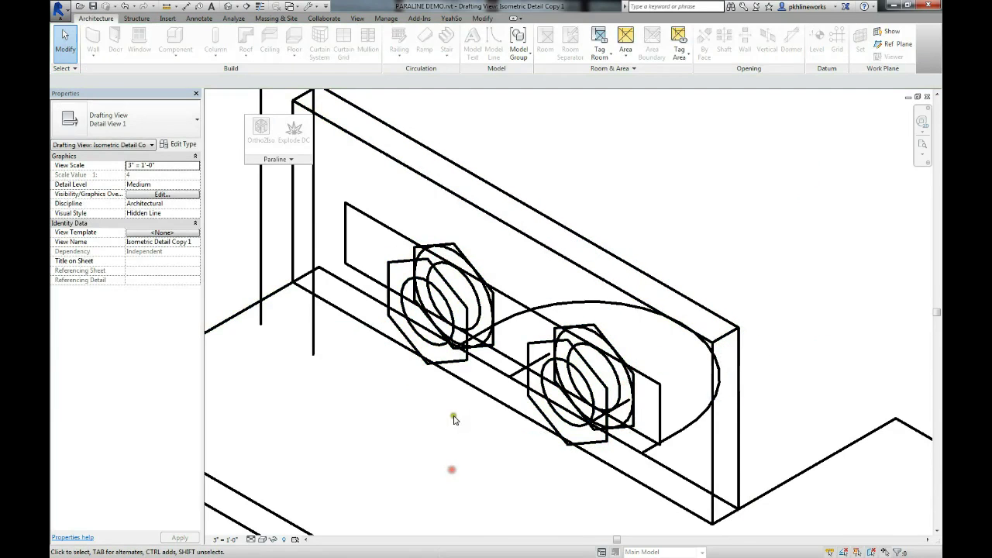
Step: Draw thin detail lines joining the matching front and back hexagon corners of the left nut
{"action": "key", "text": "d"}
{"action": "key", "text": "l"}
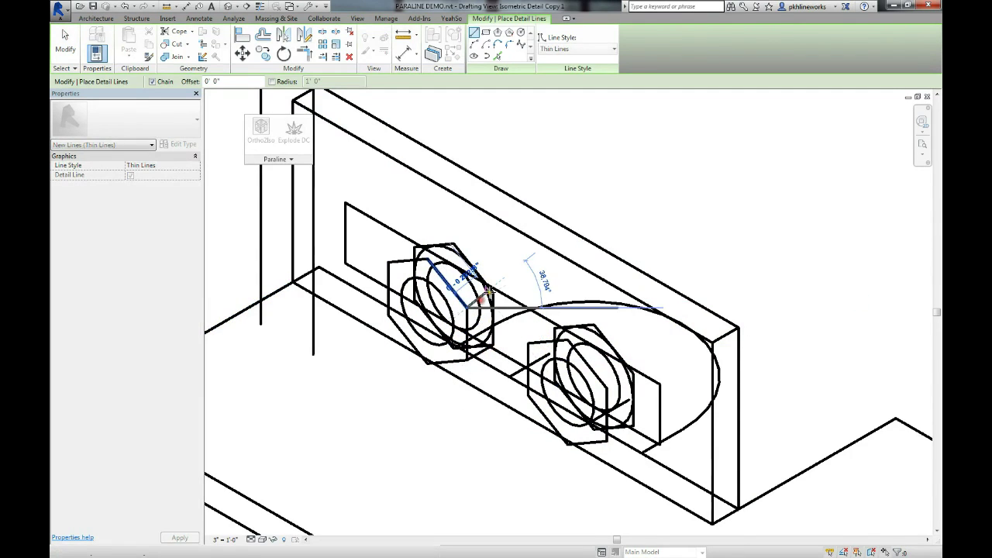
{"action": "left_click", "coordinate": [427, 259]}
{"action": "left_click", "coordinate": [454, 243]}
{"action": "left_click", "coordinate": [414, 246]}
{"action": "left_click", "coordinate": [388, 262]}
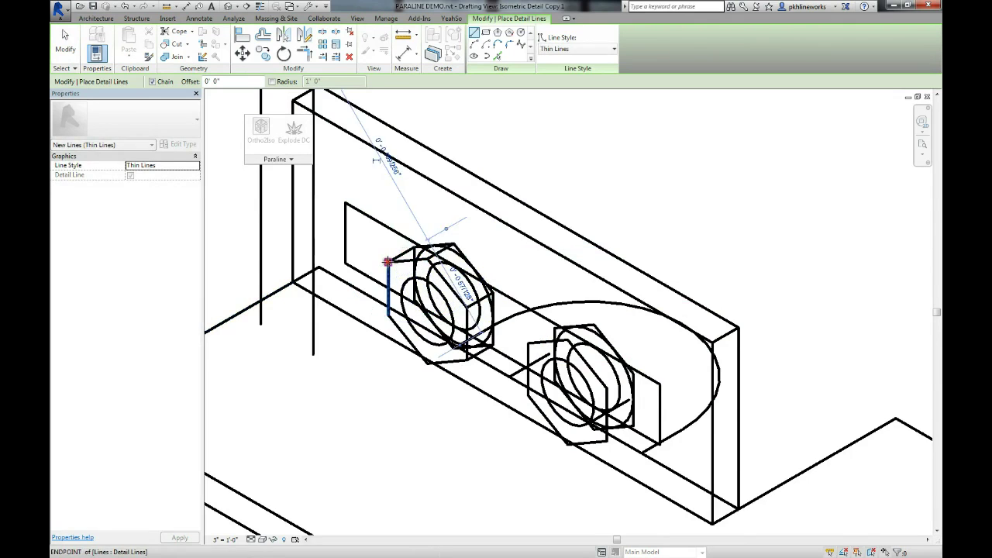
{"action": "key", "text": "Escape"}
{"action": "key", "text": "Escape"}
Step: Delete the left nut's back ellipses and the back hexagon edges hidden behind its front face
{"action": "left_click", "coordinate": [415, 271]}
{"action": "key", "text": "Delete"}
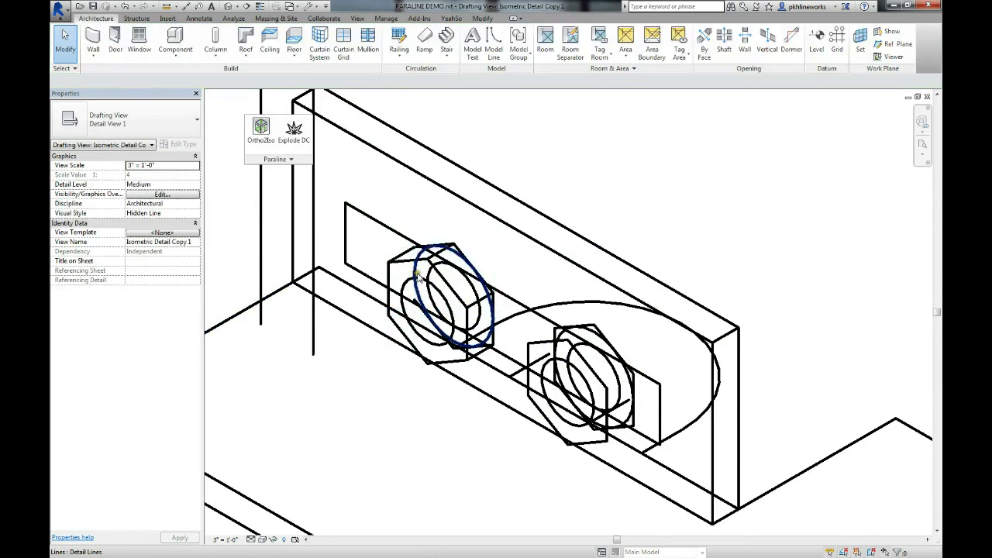
{"action": "left_click", "coordinate": [426, 276]}
{"action": "key", "text": "Delete"}
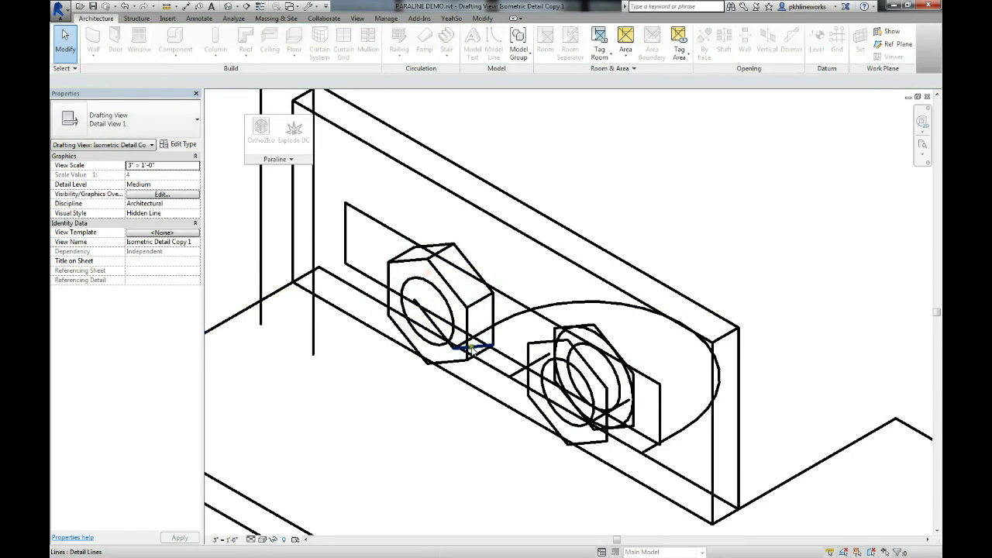
{"action": "scroll", "coordinate": [419, 344], "scroll_direction": "up", "scroll_amount": 2}
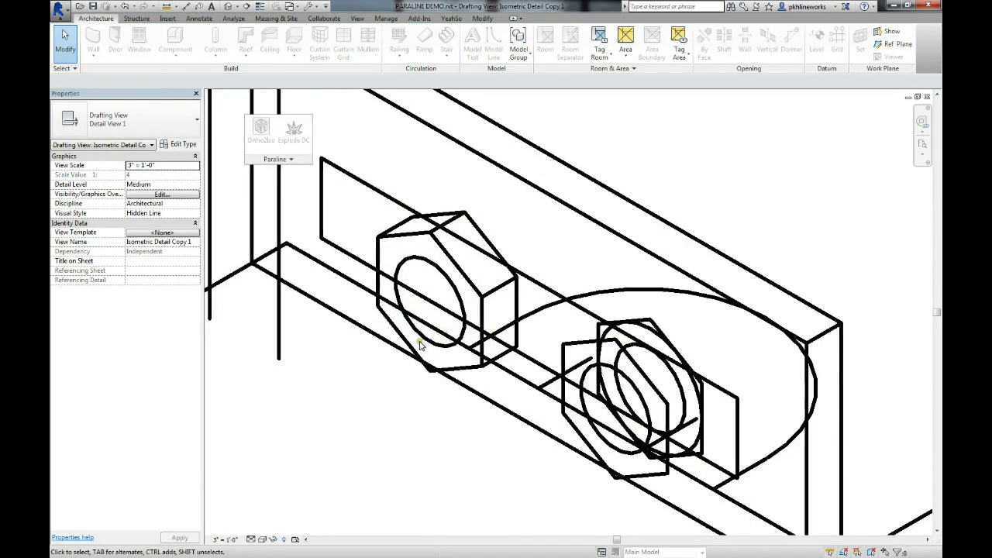
Step: Copy the left nut's front ellipse outward by the nut's depth, from a back hexagon corner to the matching front corner
{"action": "middle_click_drag", "start_coordinate": [479, 376], "coordinate": [465, 375]}
{"action": "left_click", "coordinate": [436, 287]}
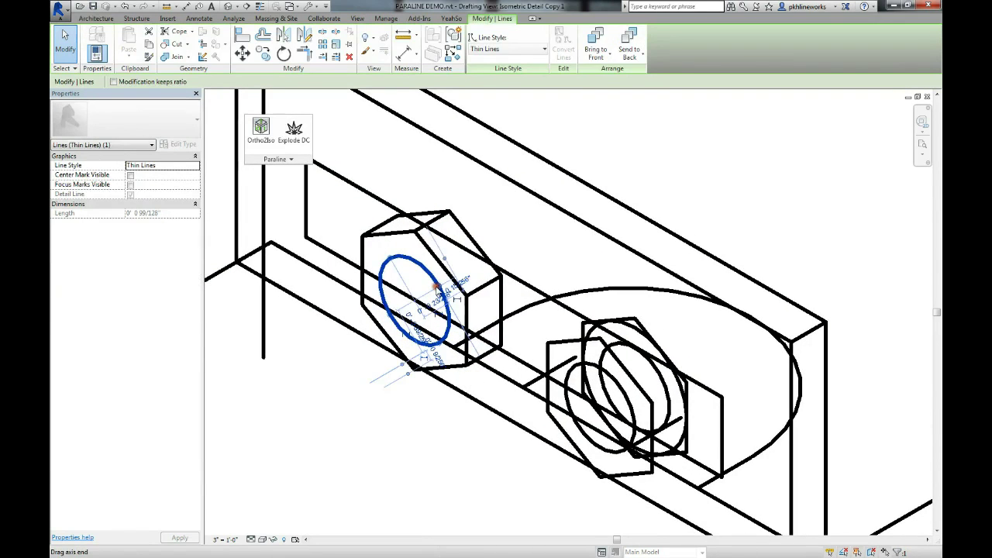
{"action": "key", "text": "c"}
{"action": "key", "text": "o"}
{"action": "left_click", "coordinate": [453, 215]}
{"action": "left_click", "coordinate": [416, 244]}
Step: Draw thin detail lines joining the upper and lower sides of the left bolt's two ellipses to form its shaft
{"action": "key", "text": "l"}
{"action": "left_click", "coordinate": [390, 257]}
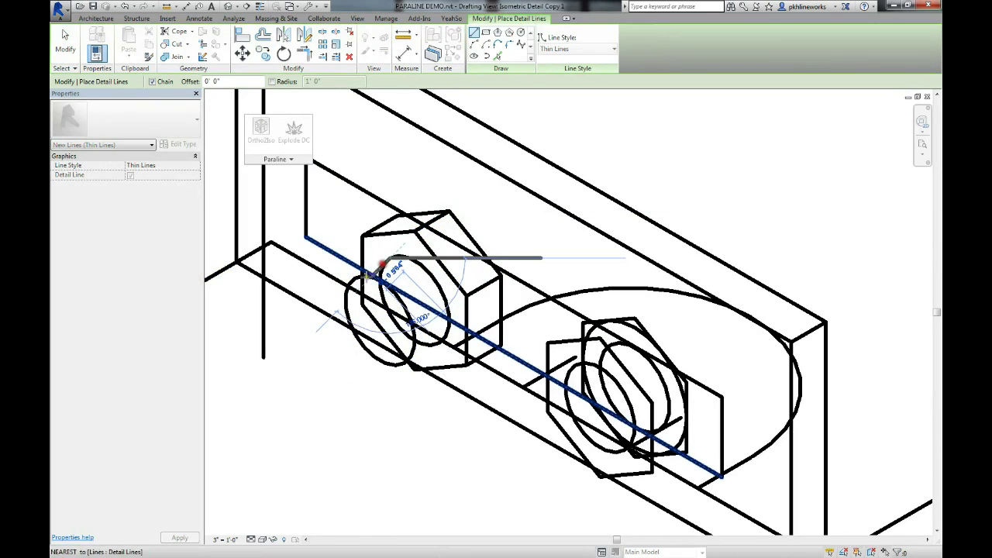
{"action": "left_click", "coordinate": [355, 278]}
{"action": "left_click", "coordinate": [405, 360]}
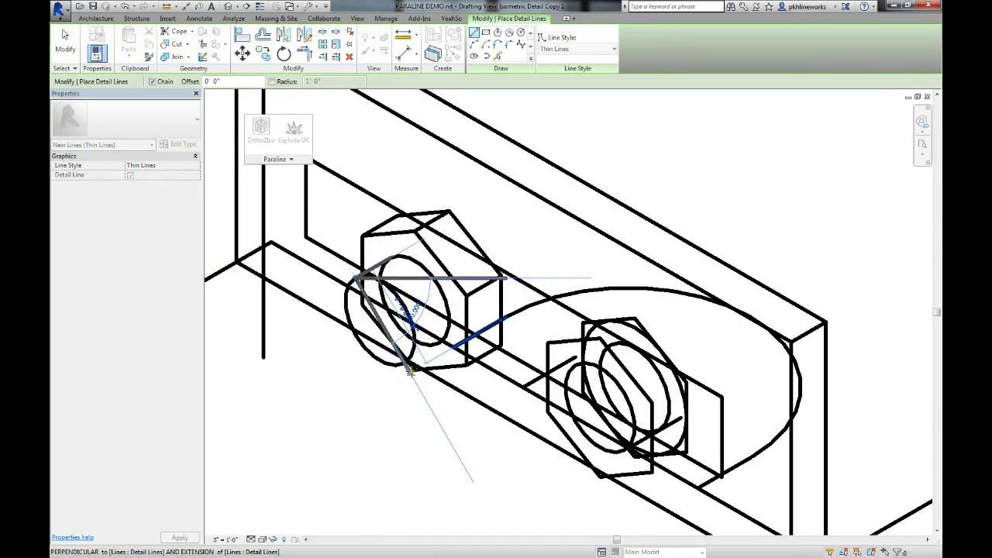
{"action": "key", "text": "Escape"}
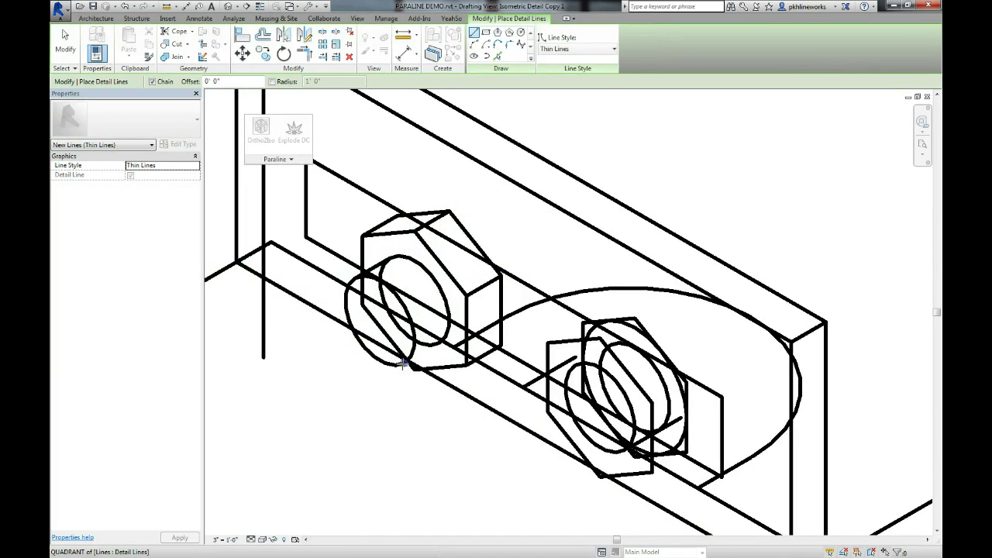
{"action": "left_click", "coordinate": [403, 362]}
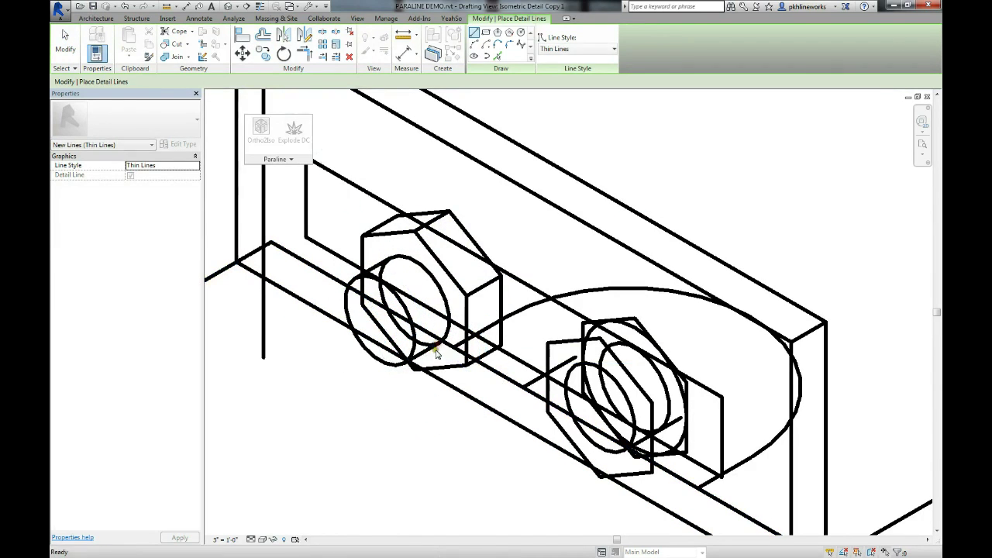
{"action": "key", "text": "Escape"}
{"action": "key", "text": "Escape"}
Step: Split the ellipse on the left nut's face at both shaft lines with Delete Inner Segment, removing its hidden half
{"action": "key", "text": "s"}
{"action": "key", "text": "l"}
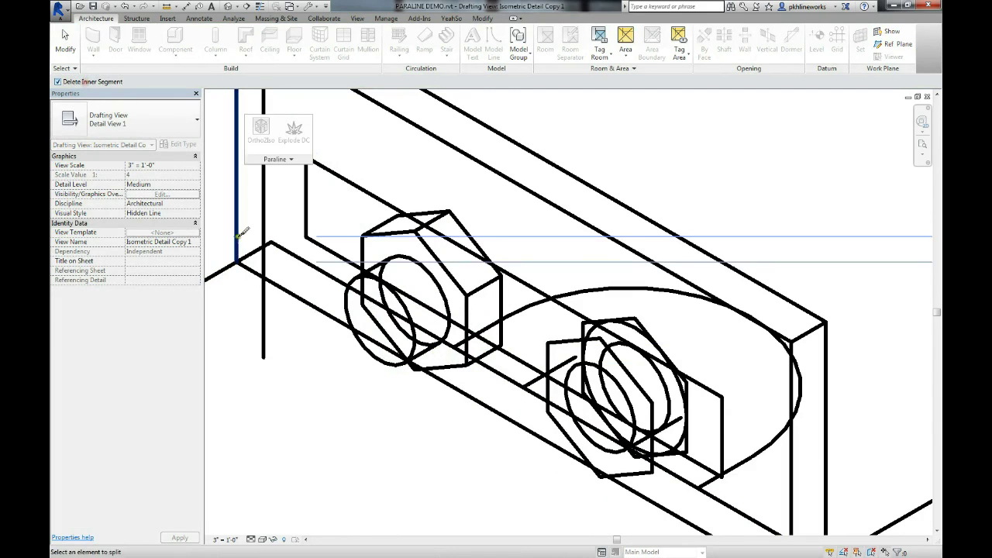
{"action": "left_click", "coordinate": [391, 257]}
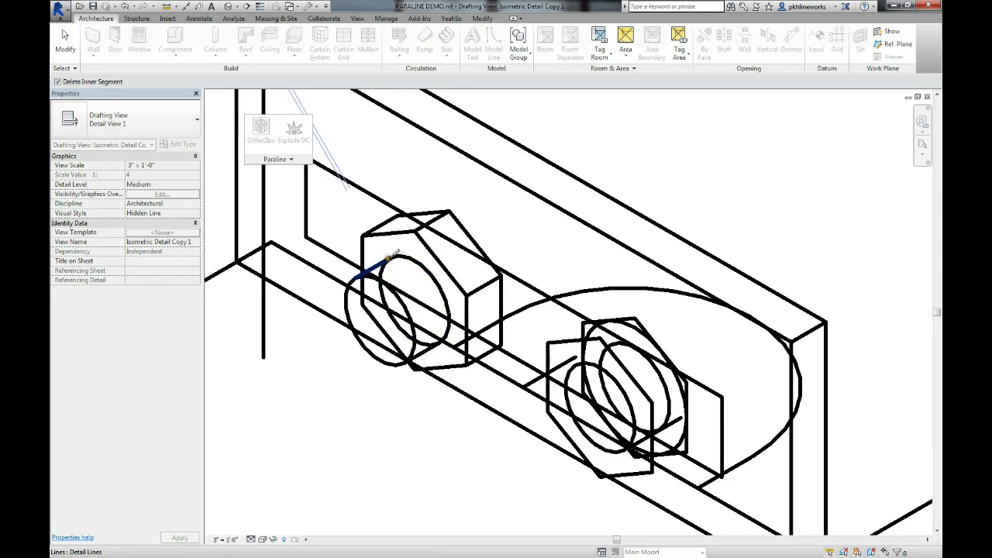
{"action": "left_click", "coordinate": [440, 344]}
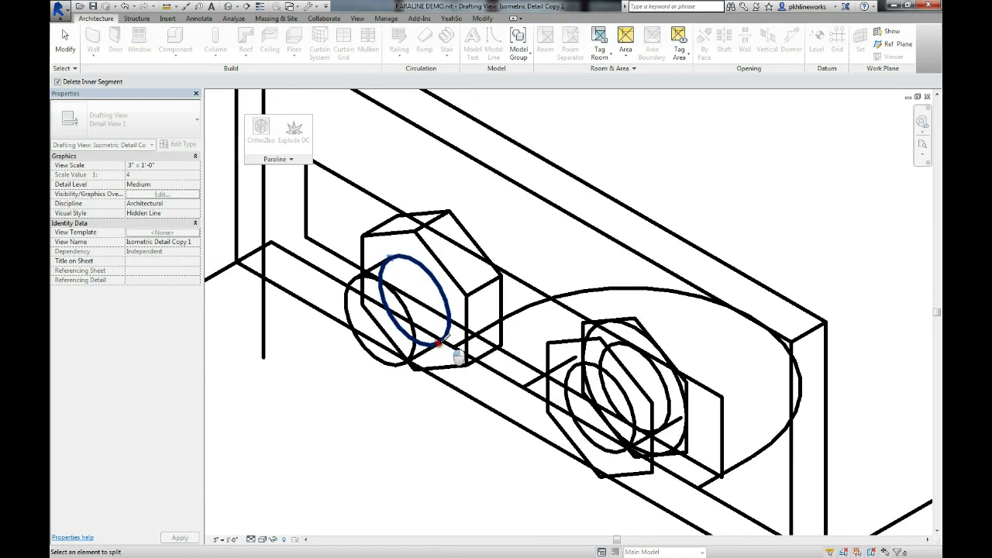
{"action": "left_click", "coordinate": [382, 346]}
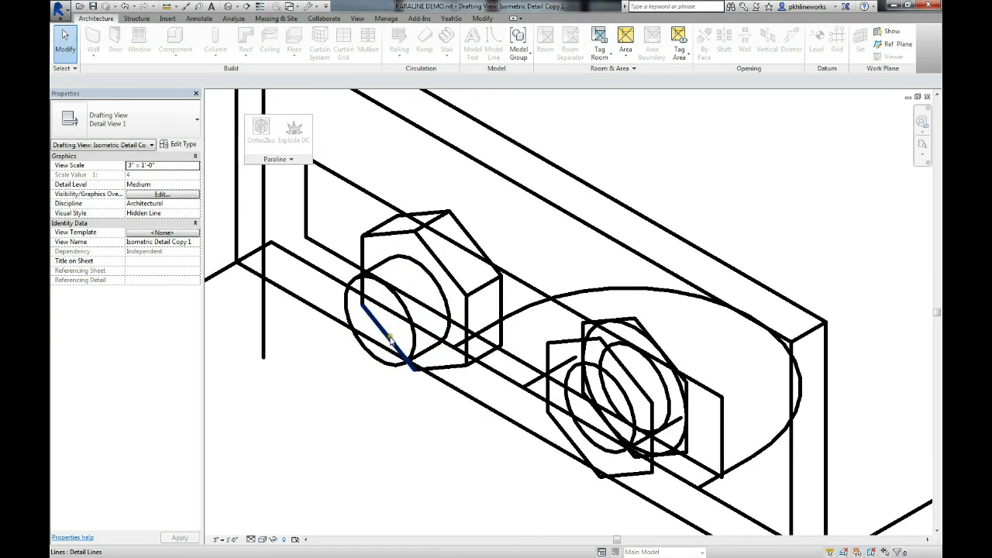
Step: Trim the left nut's lower-left and left hexagon edges back to the outline of the protruding bolt shaft
{"action": "key", "text": "t"}
{"action": "key", "text": "r"}
{"action": "left_click", "coordinate": [396, 365]}
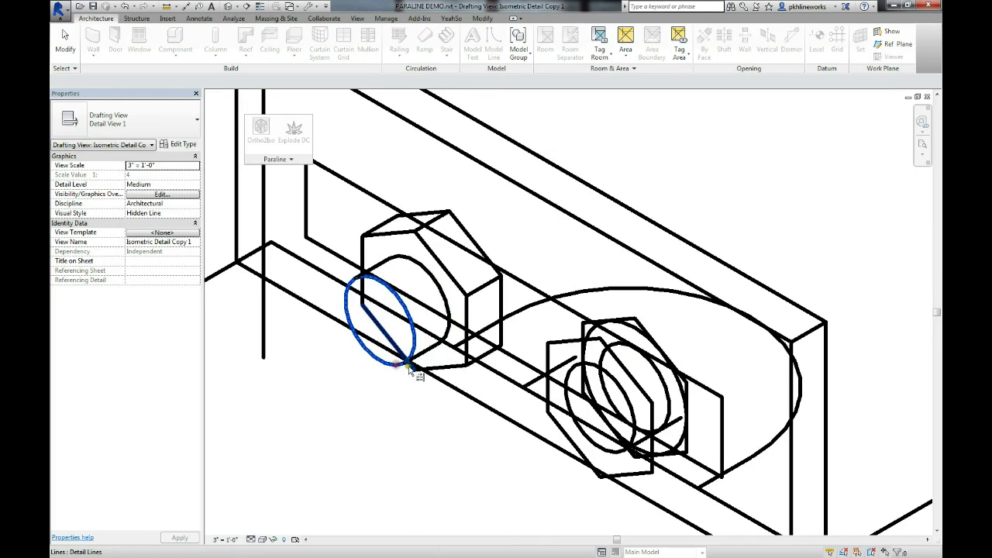
{"action": "left_click", "coordinate": [412, 367]}
{"action": "left_click", "coordinate": [327, 293]}
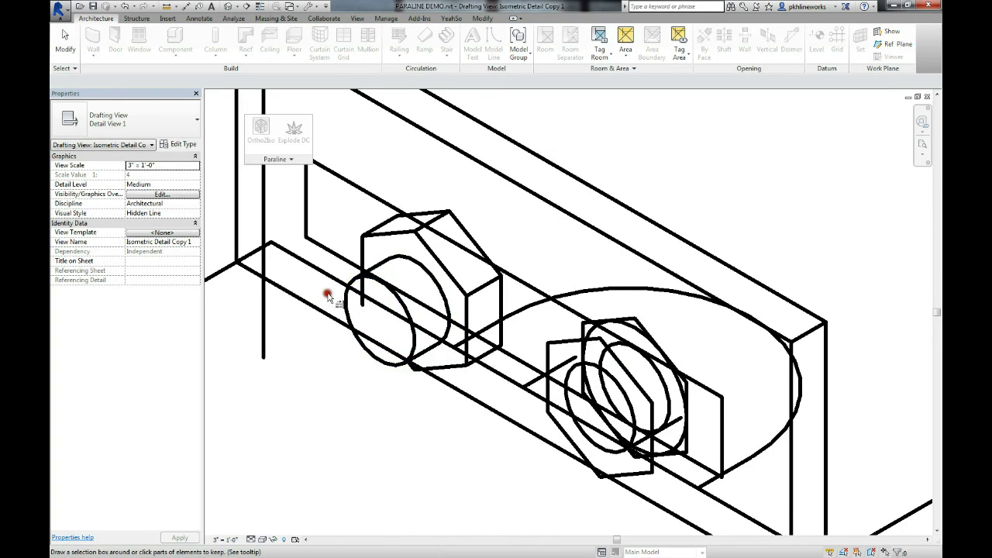
{"action": "left_click", "coordinate": [363, 260]}
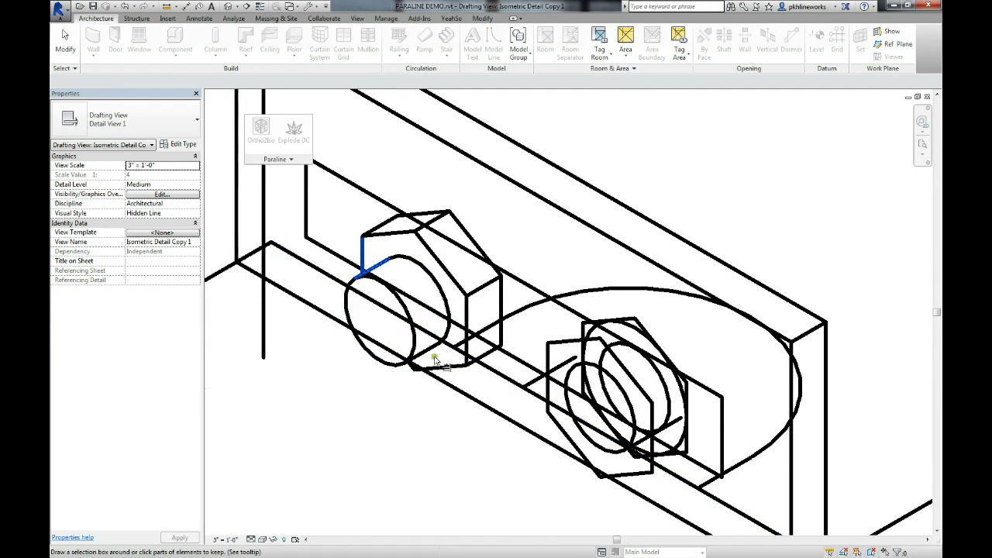
{"action": "middle_click_drag", "start_coordinate": [477, 384], "coordinate": [452, 396]}
{"action": "key", "text": "Escape"}
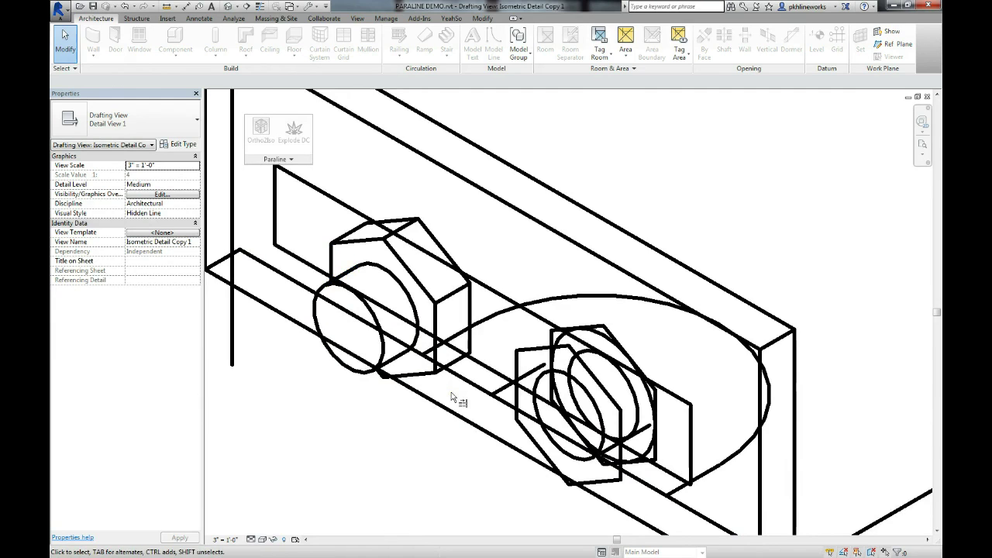
Step: Delete the upright plate's hidden back lower edge, the large arc, and the short leftover lines around the bolts
{"action": "scroll", "coordinate": [465, 402], "scroll_direction": "down", "scroll_amount": 3}
{"action": "left_click", "coordinate": [629, 436]}
{"action": "key", "text": "Delete"}
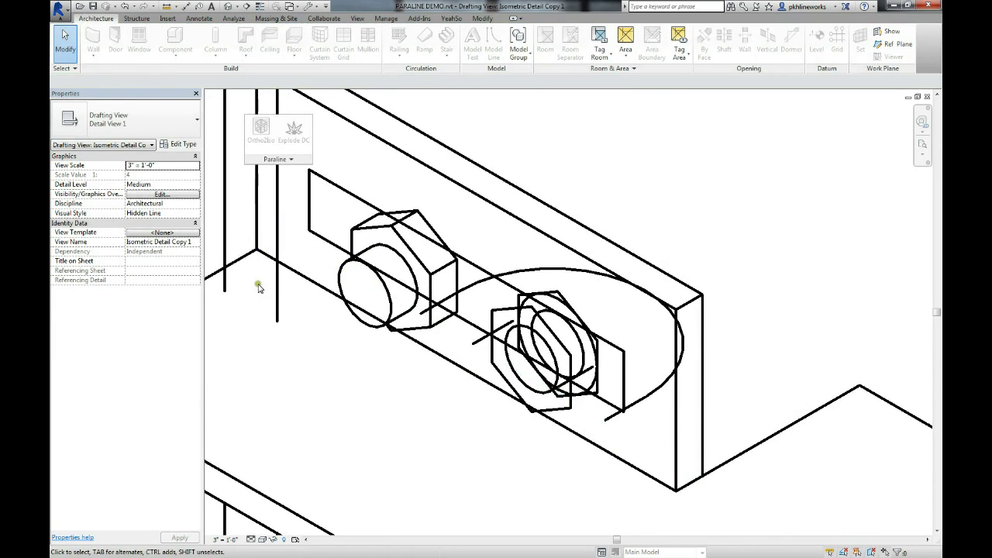
{"action": "middle_click_drag", "start_coordinate": [251, 281], "coordinate": [256, 301]}
{"action": "left_click", "coordinate": [447, 326]}
{"action": "key", "text": "Delete"}
{"action": "left_click", "coordinate": [482, 315]}
{"action": "key", "text": "Delete"}
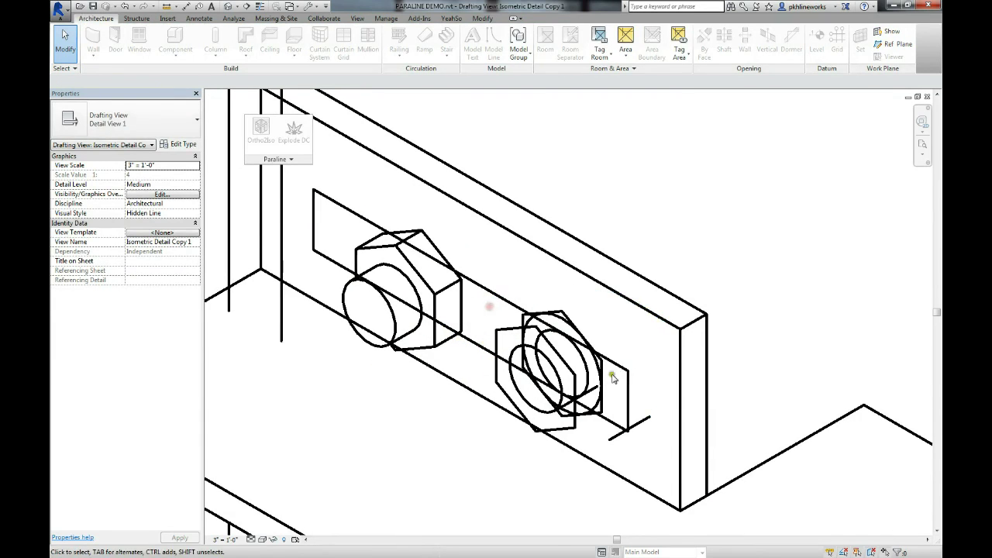
{"action": "left_click", "coordinate": [595, 394]}
{"action": "key", "text": "Delete"}
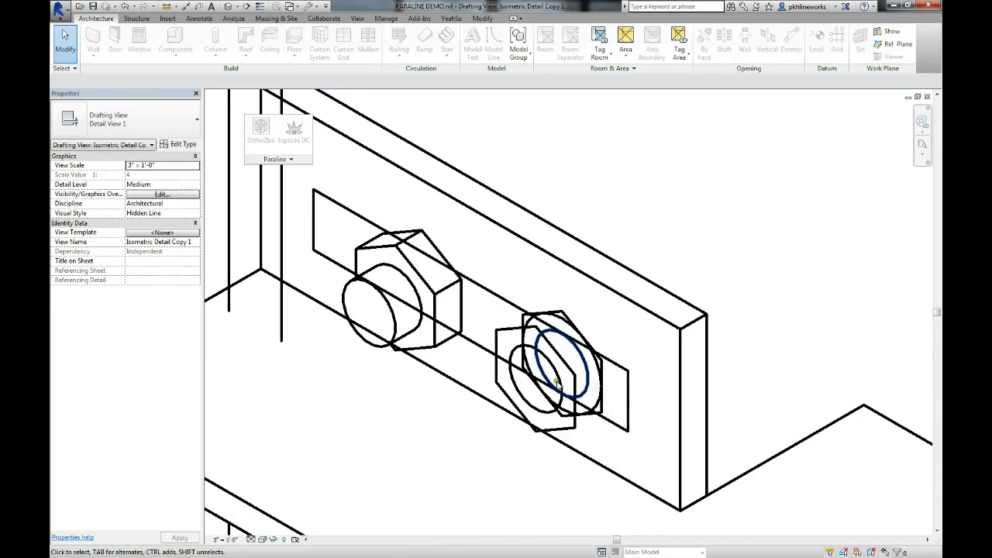
Step: Split the inner rectangle's lower edge with Delete Inner Segment, removing the part hidden behind the left nut and bolt
{"action": "scroll", "coordinate": [530, 372], "scroll_direction": "up", "scroll_amount": 3}
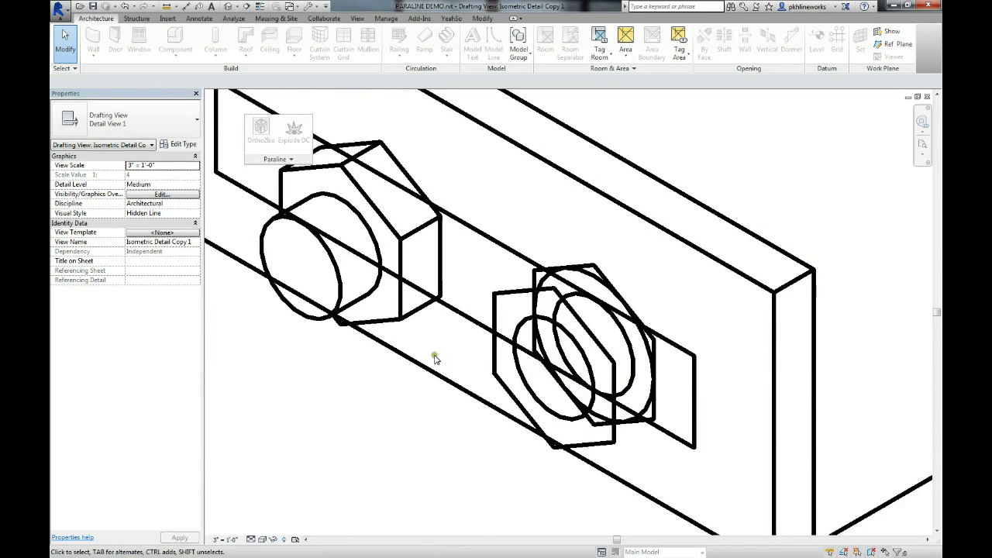
{"action": "scroll", "coordinate": [436, 360], "scroll_direction": "down", "scroll_amount": 1}
{"action": "middle_click_drag", "start_coordinate": [449, 364], "coordinate": [550, 388]}
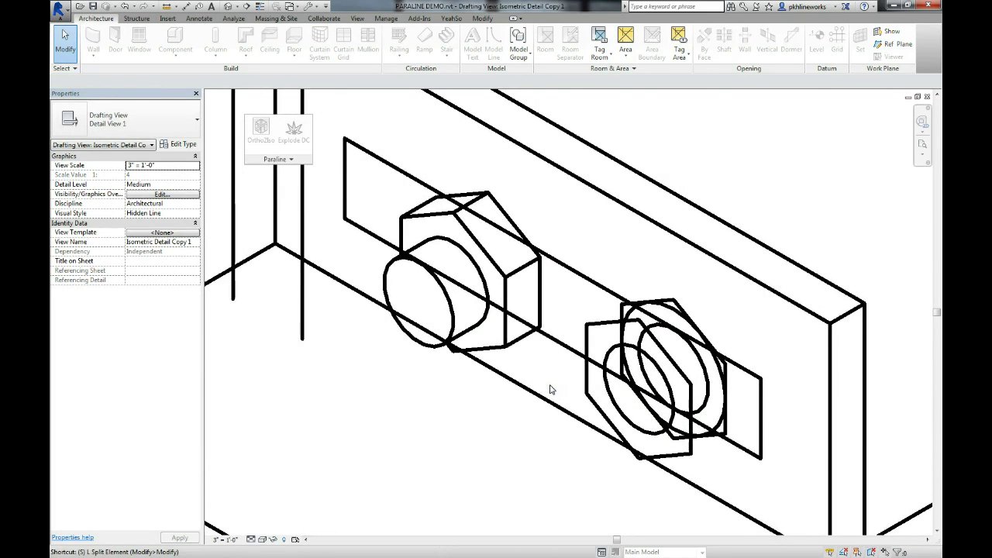
{"action": "key", "text": "l"}
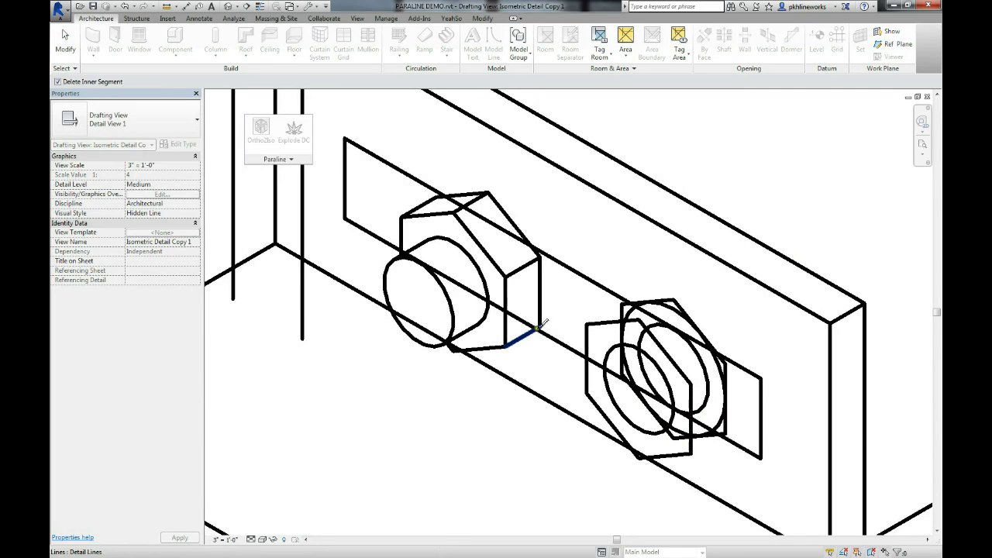
{"action": "key", "text": "Tab"}
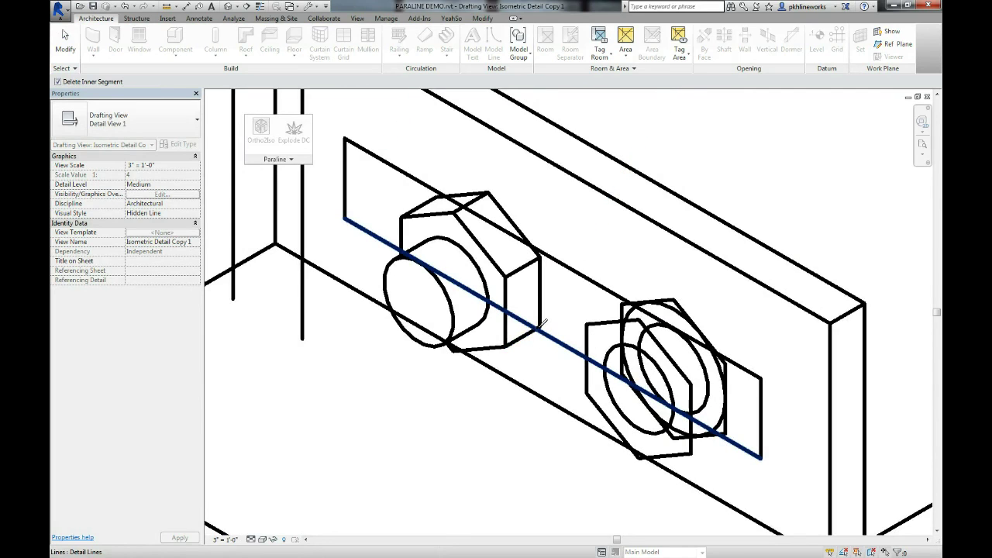
{"action": "left_click", "coordinate": [540, 326]}
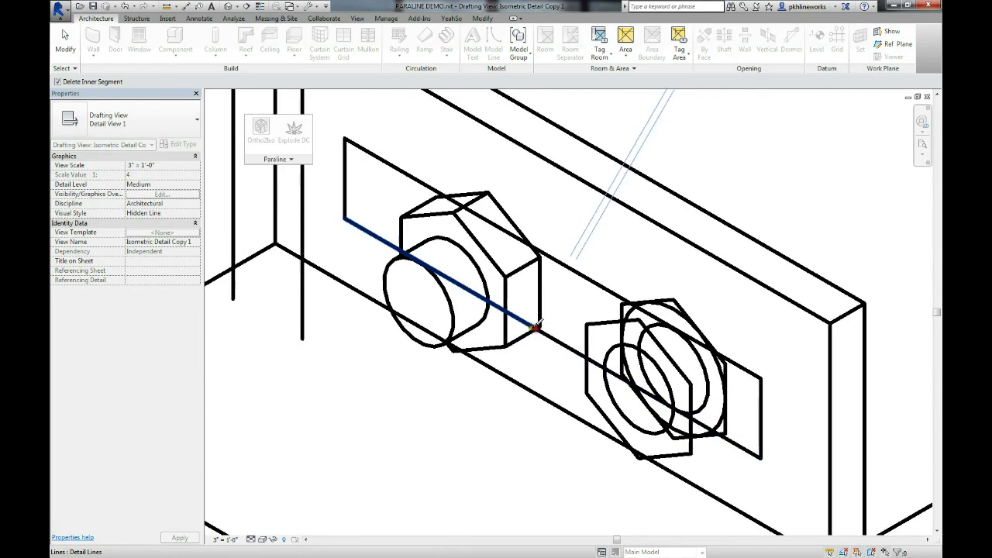
{"action": "scroll", "coordinate": [404, 246], "scroll_direction": "up", "scroll_amount": 1}
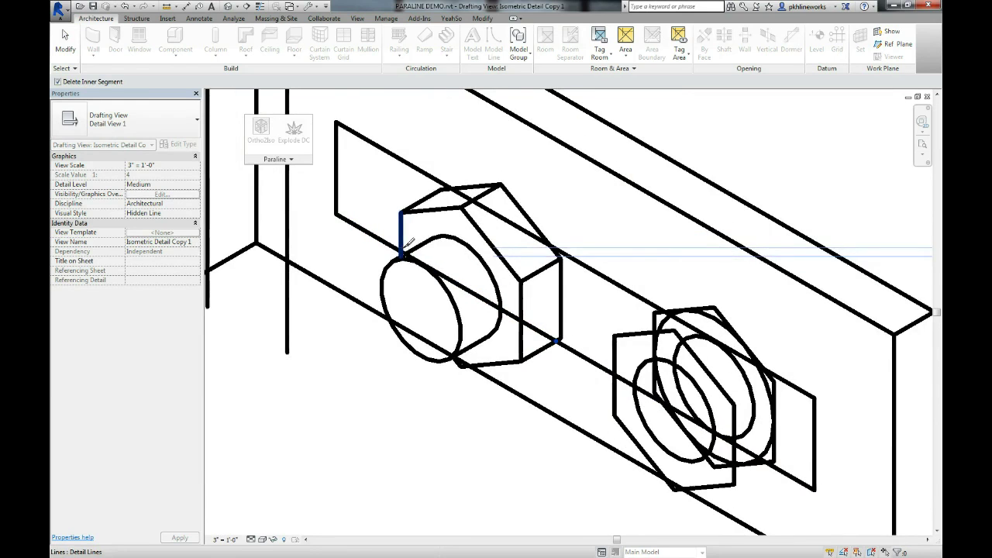
{"action": "key", "text": "Tab"}
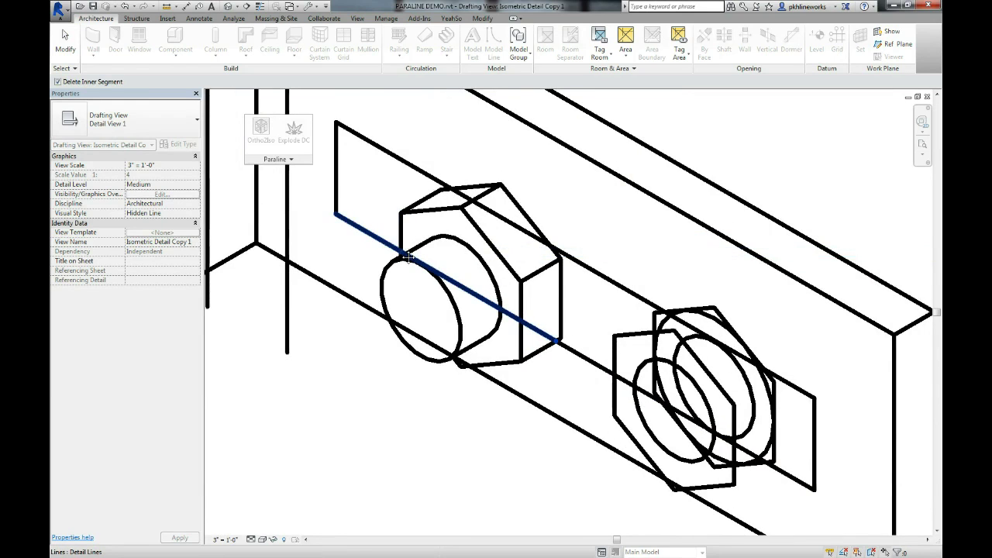
Step: Split the upright plate's front bottom edge with Delete Inner Segment, removing the part hidden behind the left bolt
{"action": "left_click", "coordinate": [389, 318]}
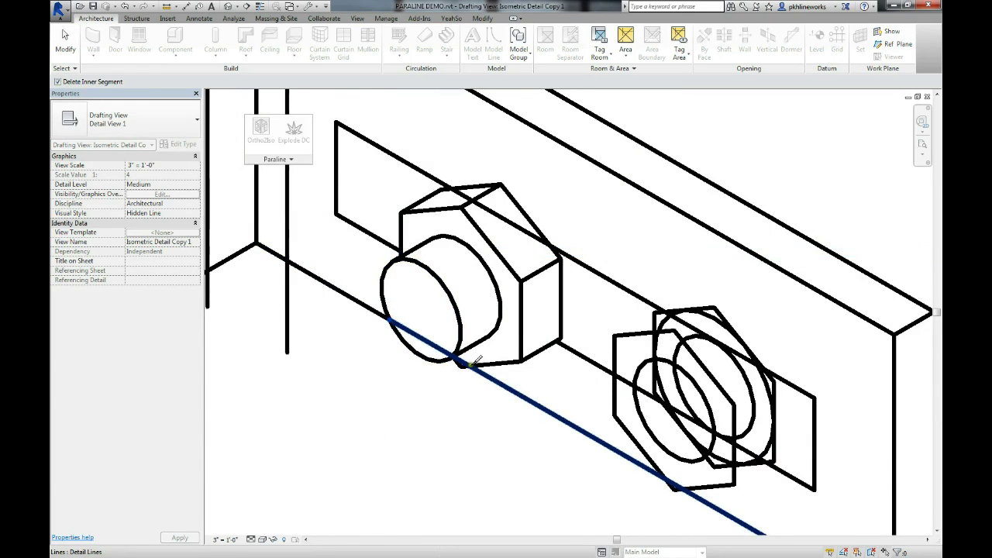
{"action": "left_click", "coordinate": [469, 364]}
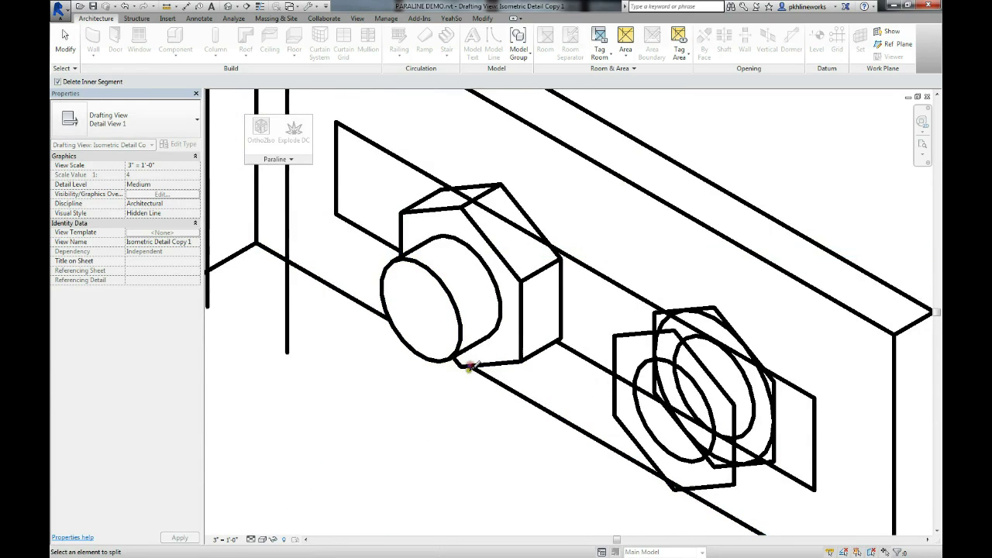
{"action": "key", "text": "Escape"}
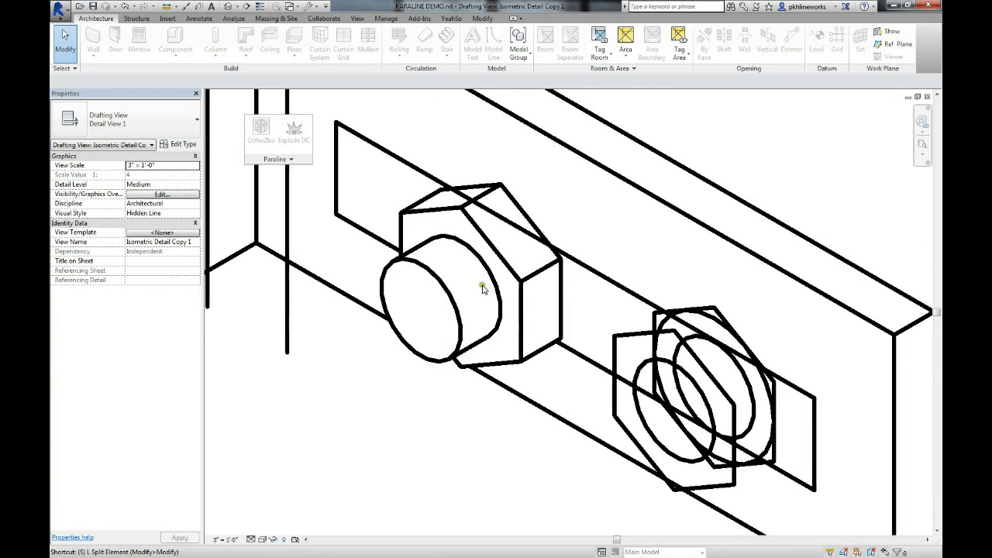
Step: Split the inner rectangle's upper edge with Delete Inner Segment, removing the part hidden behind the left nut
{"action": "key", "text": "l"}
{"action": "left_click", "coordinate": [453, 187]}
{"action": "left_click", "coordinate": [554, 245]}
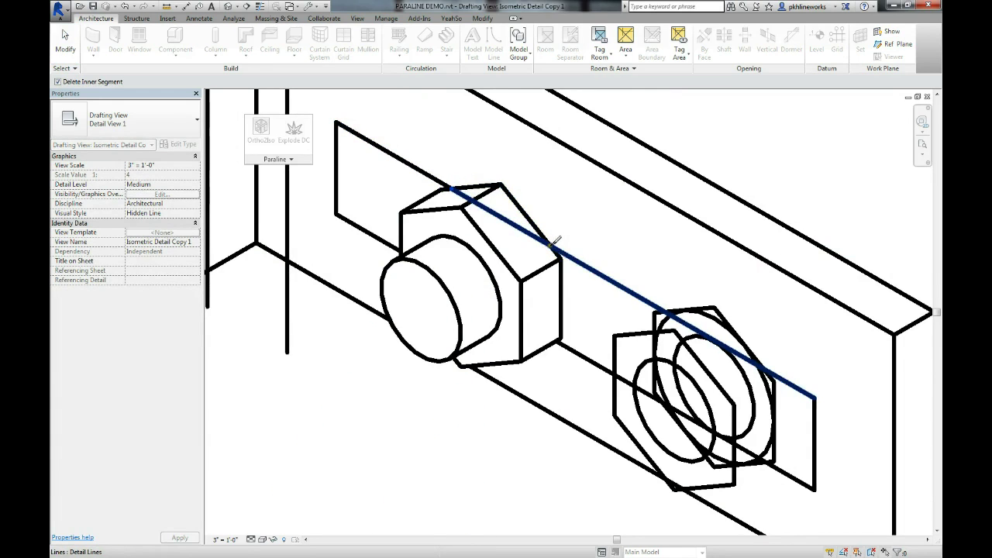
{"action": "key", "text": "Escape"}
{"action": "middle_click_drag", "start_coordinate": [560, 301], "coordinate": [552, 292]}
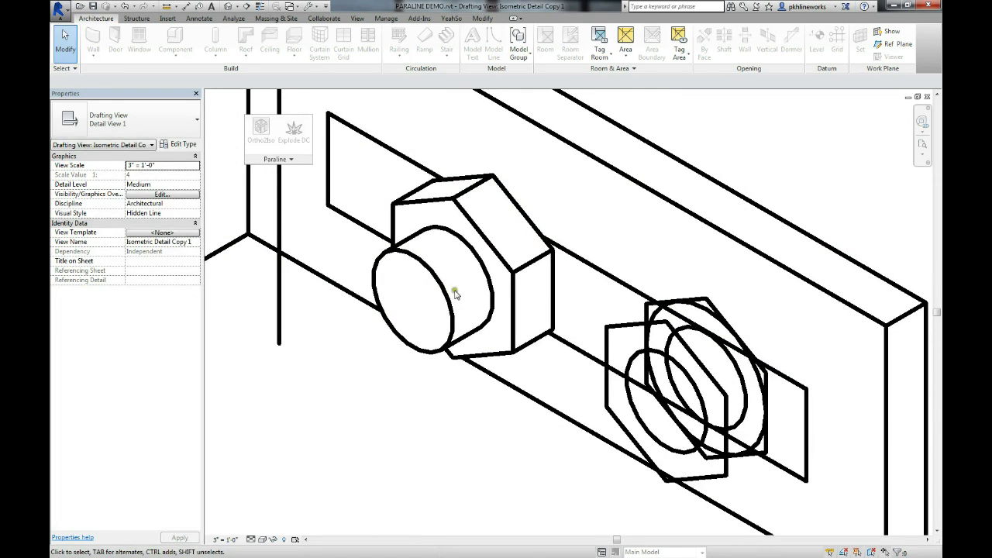
Step: Copy the left bolt shaft's rear arc a short way toward the bolt's end with the Multiple option, forming a thread line
{"action": "left_click", "coordinate": [482, 269]}
{"action": "key", "text": "m"}
{"action": "key", "text": "v"}
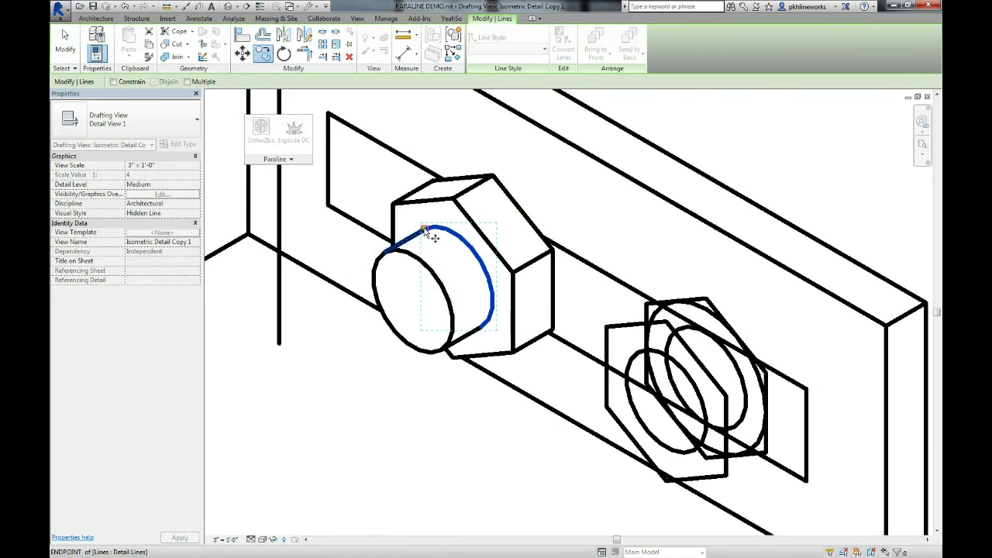
{"action": "left_click", "coordinate": [197, 79]}
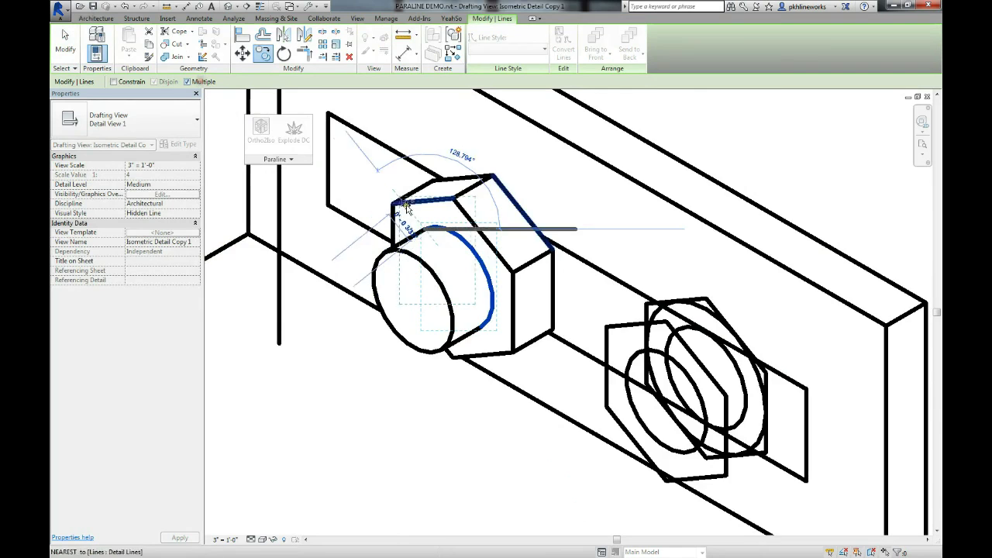
{"action": "scroll", "coordinate": [409, 225], "scroll_direction": "up", "scroll_amount": 3}
{"action": "left_click", "coordinate": [414, 248]}
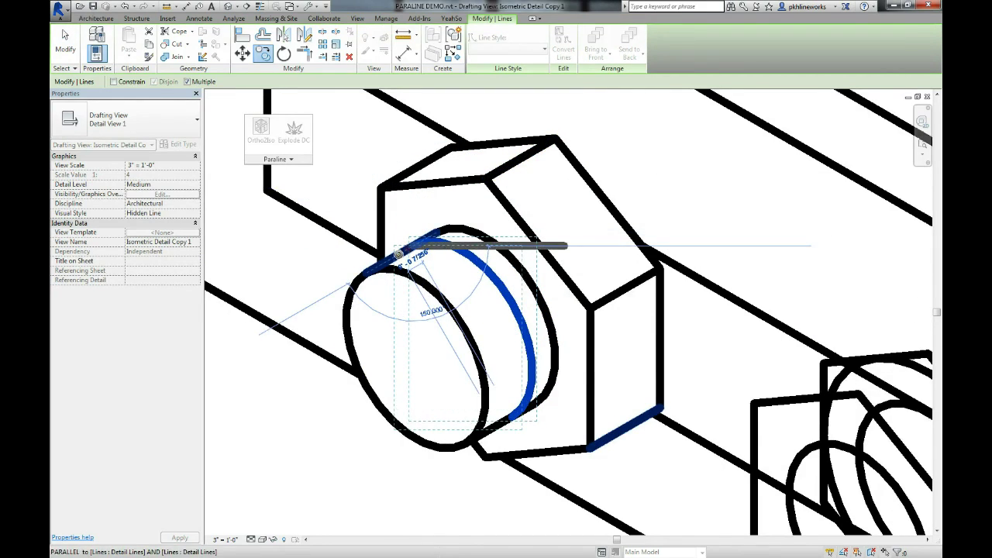
{"action": "left_click", "coordinate": [400, 257]}
{"action": "key", "text": "Escape"}
Step: Copy the new thread arc once more toward the front face of the left bolt
{"action": "left_click", "coordinate": [475, 265]}
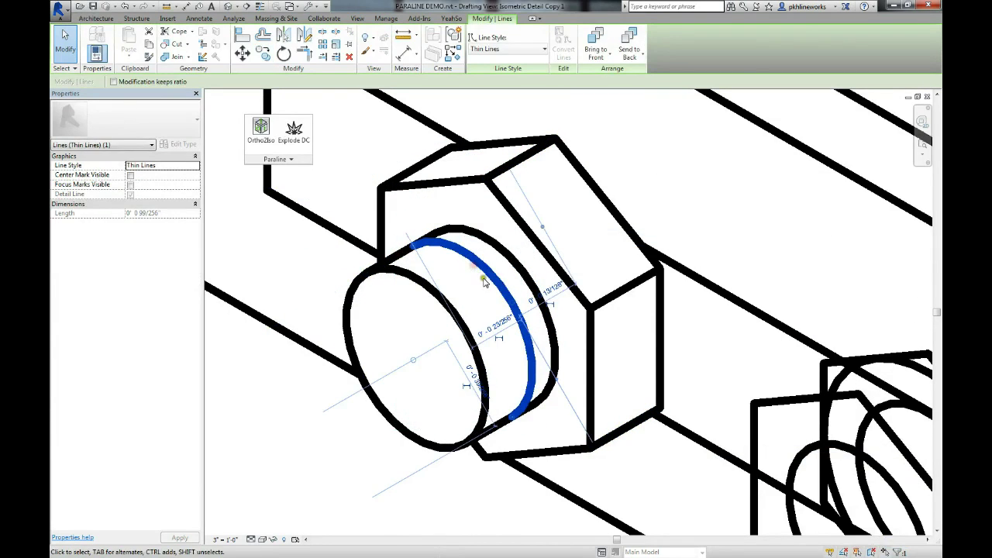
{"action": "key", "text": "c"}
{"action": "key", "text": "o"}
{"action": "left_click", "coordinate": [480, 278]}
{"action": "left_click", "coordinate": [463, 293]}
{"action": "scroll", "coordinate": [465, 298], "scroll_direction": "down", "scroll_amount": 4}
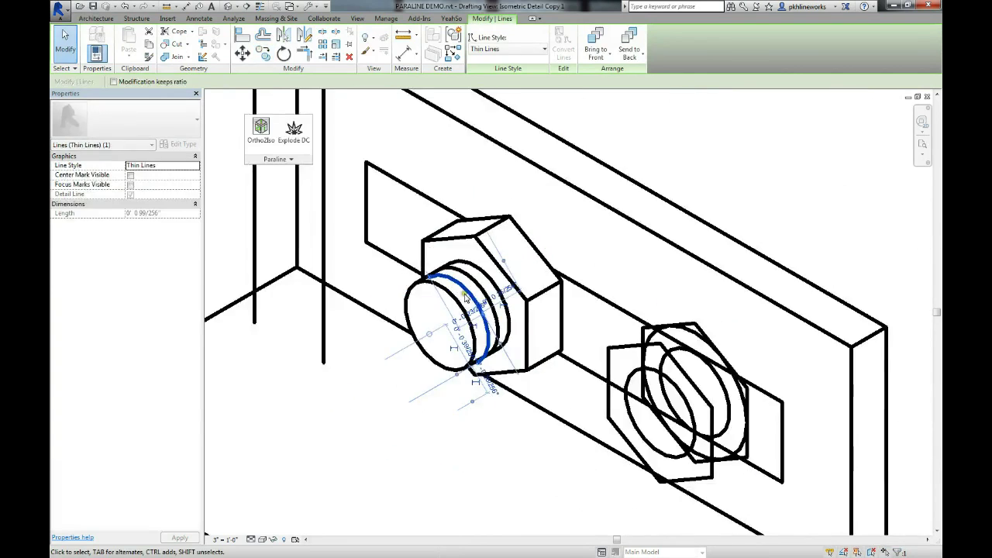
{"action": "key", "text": "Escape"}
Step: Copy the flat bracket plate's left end, notch, back and right end edges vertically up to its top front corner to give it thickness
{"action": "middle_click_drag", "start_coordinate": [469, 300], "coordinate": [477, 249]}
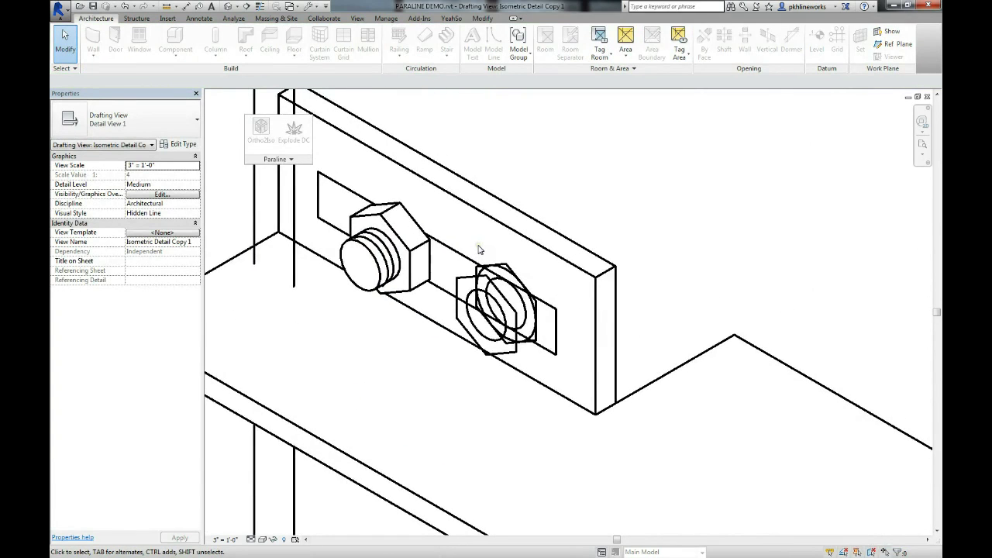
{"action": "scroll", "coordinate": [479, 246], "scroll_direction": "down", "scroll_amount": 2}
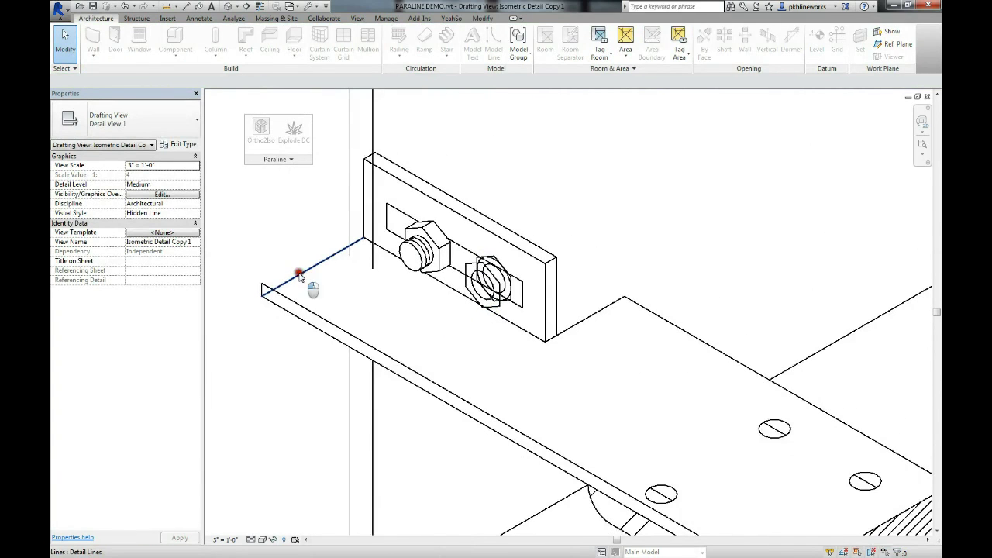
{"action": "left_click", "coordinate": [300, 275]}
{"action": "middle_click_drag", "start_coordinate": [538, 281], "coordinate": [553, 294]}
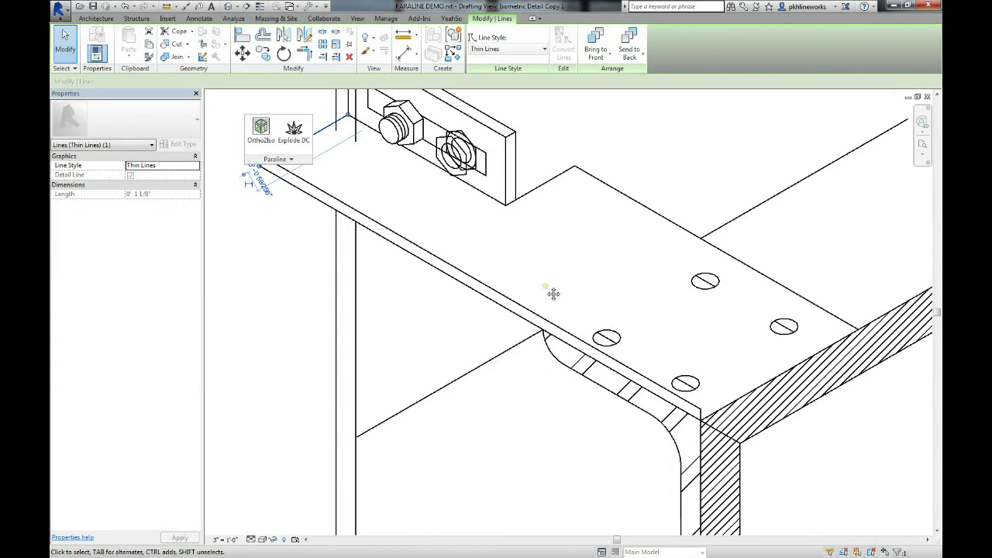
{"action": "left_click", "coordinate": [787, 293], "text": "ctrl"}
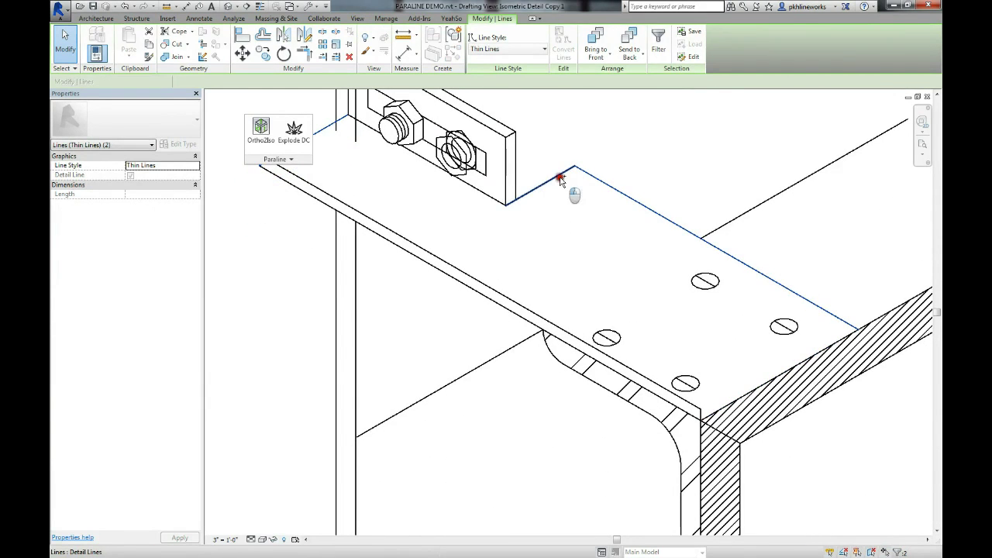
{"action": "middle_click_drag", "start_coordinate": [450, 201], "coordinate": [480, 259]}
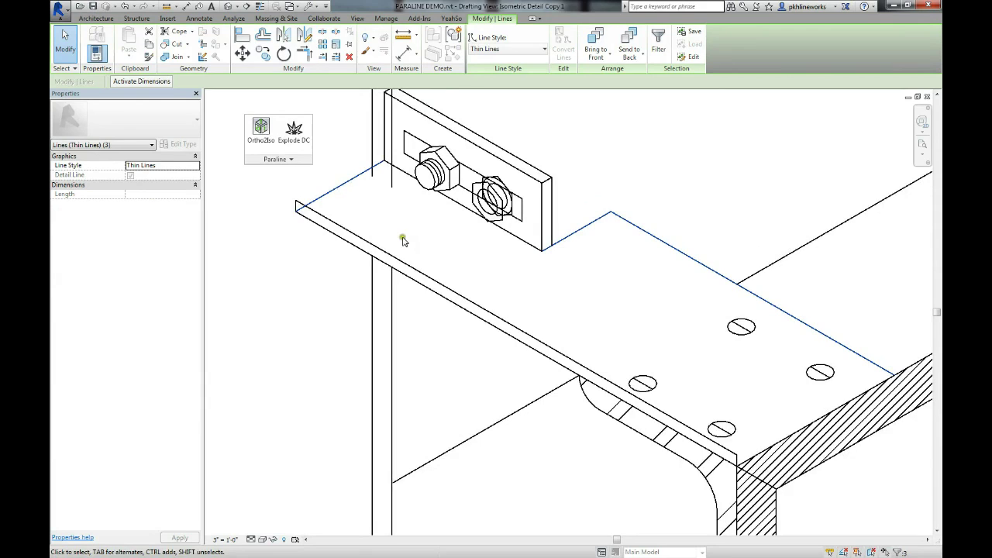
{"action": "left_click", "coordinate": [785, 439], "text": "ctrl"}
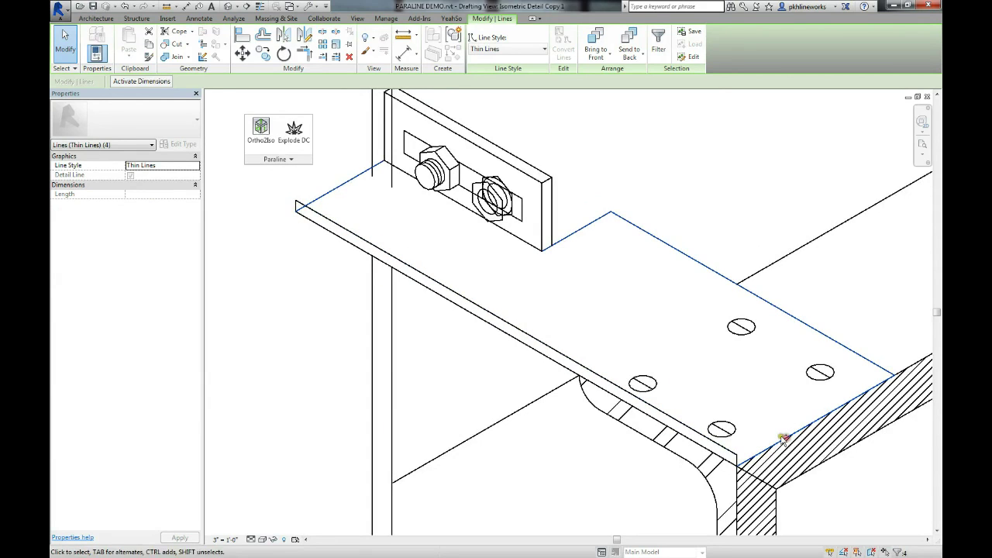
{"action": "key", "text": "c"}
{"action": "key", "text": "o"}
{"action": "left_click", "coordinate": [740, 465]}
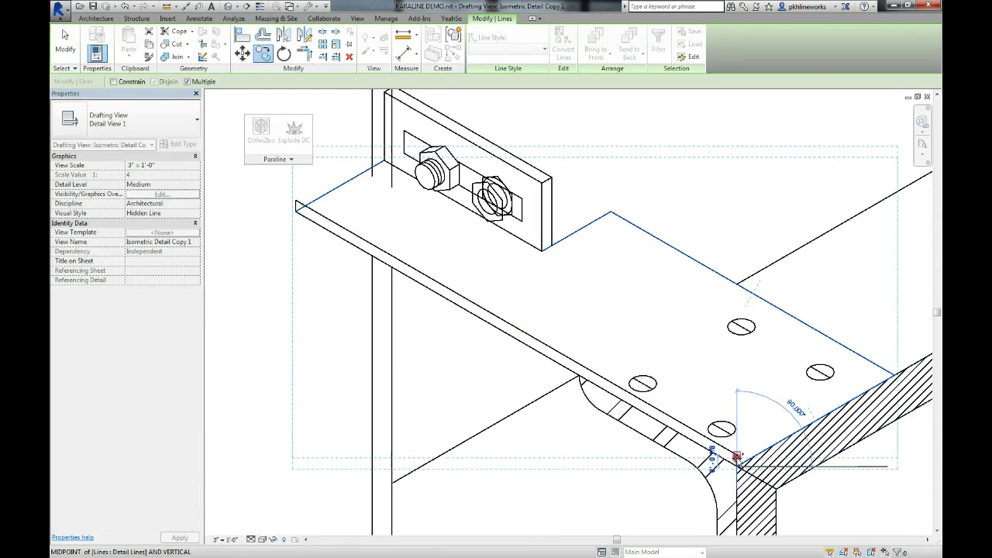
{"action": "key", "text": "Escape"}
{"action": "key", "text": "Escape"}
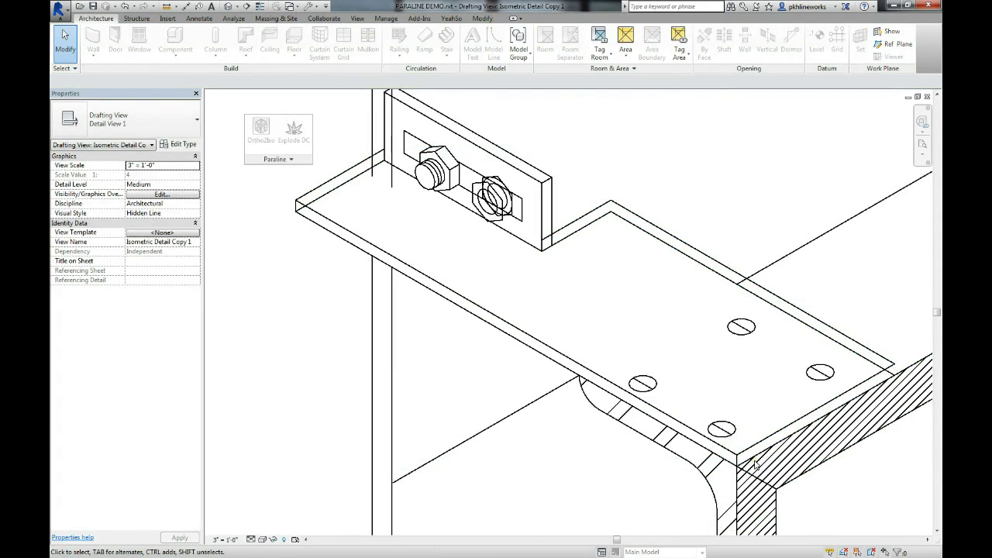
Step: Draw a short vertical detail line closing the plate thickness at the flat plate's back right corner
{"action": "key", "text": "l"}
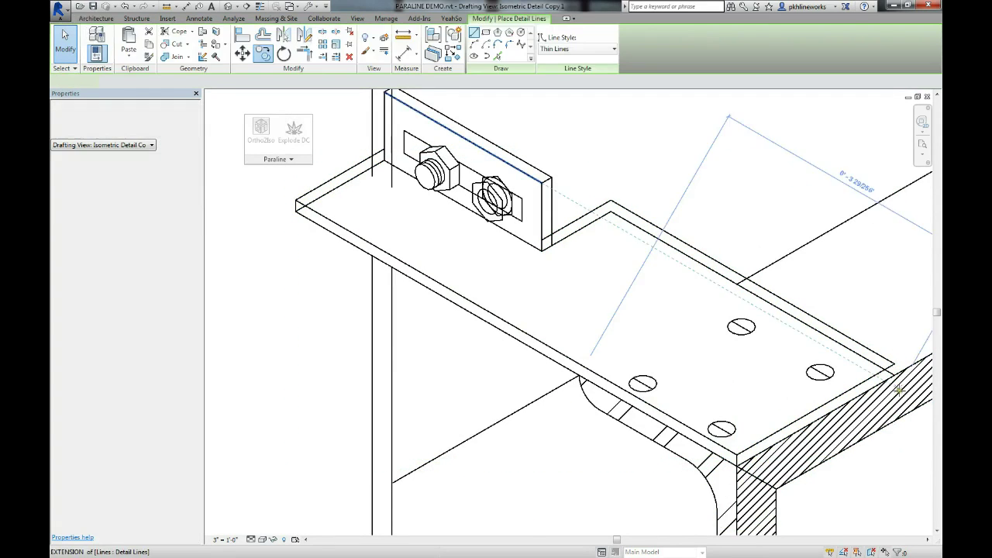
{"action": "left_click", "coordinate": [894, 364]}
{"action": "left_click", "coordinate": [894, 375]}
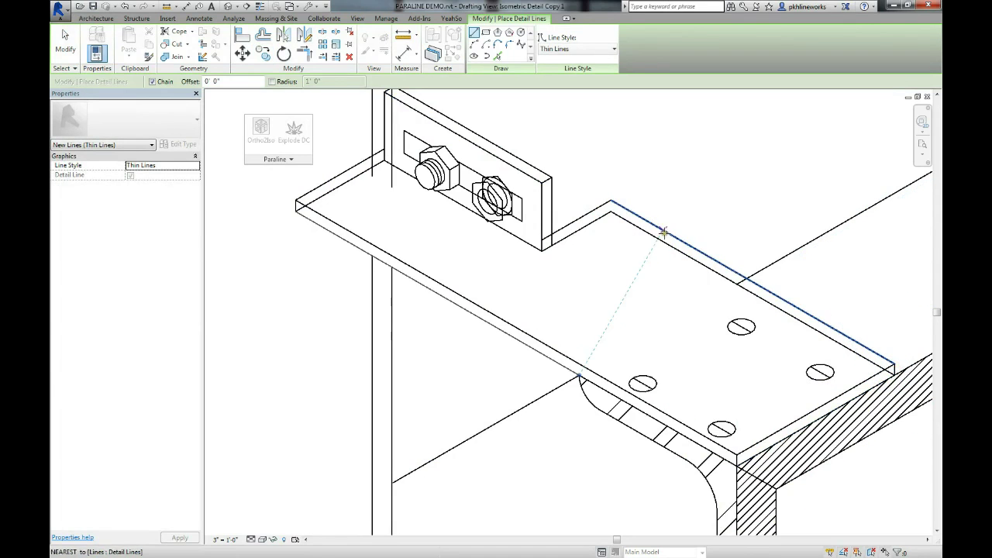
{"action": "key", "text": "Escape"}
{"action": "key", "text": "Escape"}
Step: Delete the flat plate's hidden lower edges along the notch, the back and the left end
{"action": "left_click", "coordinate": [597, 225]}
{"action": "key", "text": "Delete"}
{"action": "left_click", "coordinate": [635, 224]}
{"action": "key", "text": "Delete"}
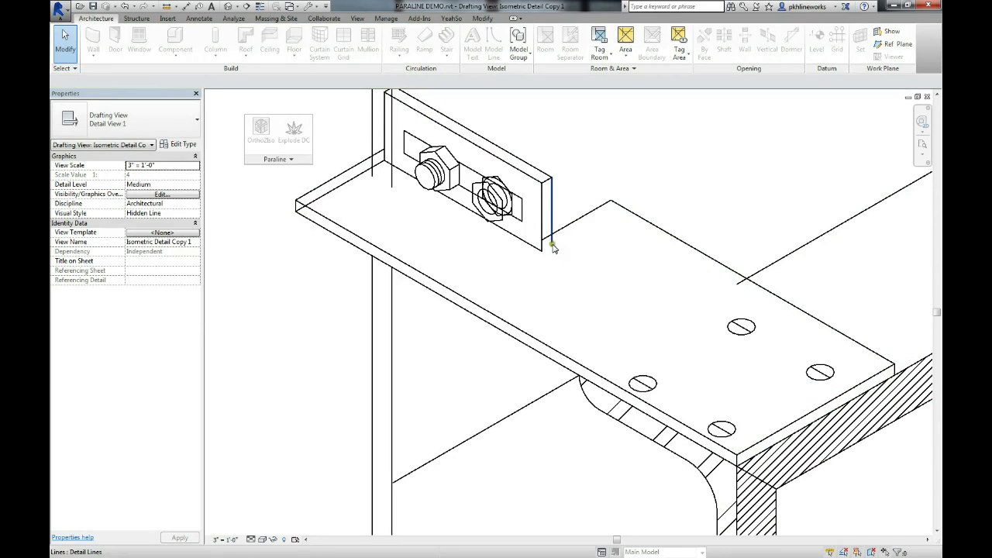
{"action": "key", "text": "Escape"}
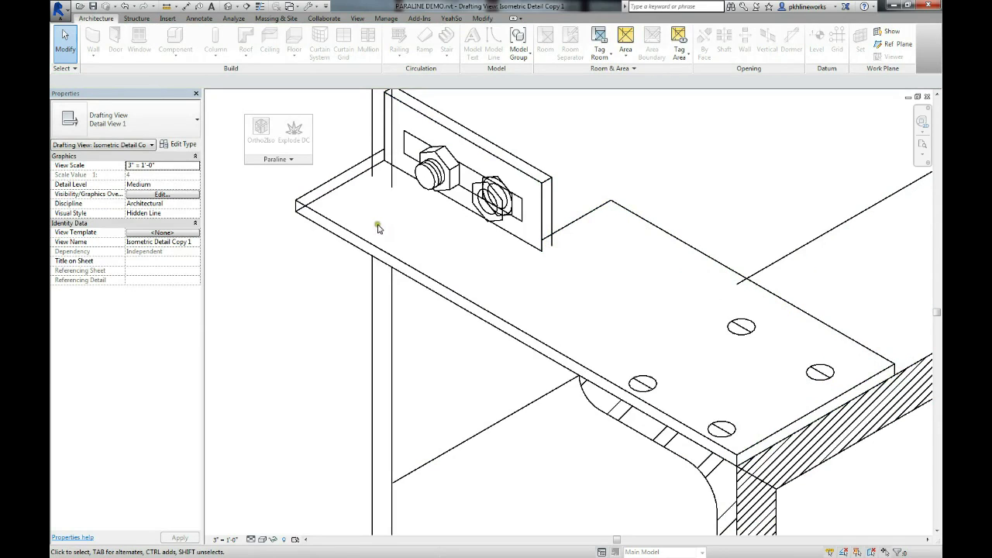
{"action": "left_click", "coordinate": [310, 205]}
{"action": "key", "text": "Delete"}
{"action": "middle_click_drag", "start_coordinate": [677, 308], "coordinate": [514, 297]}
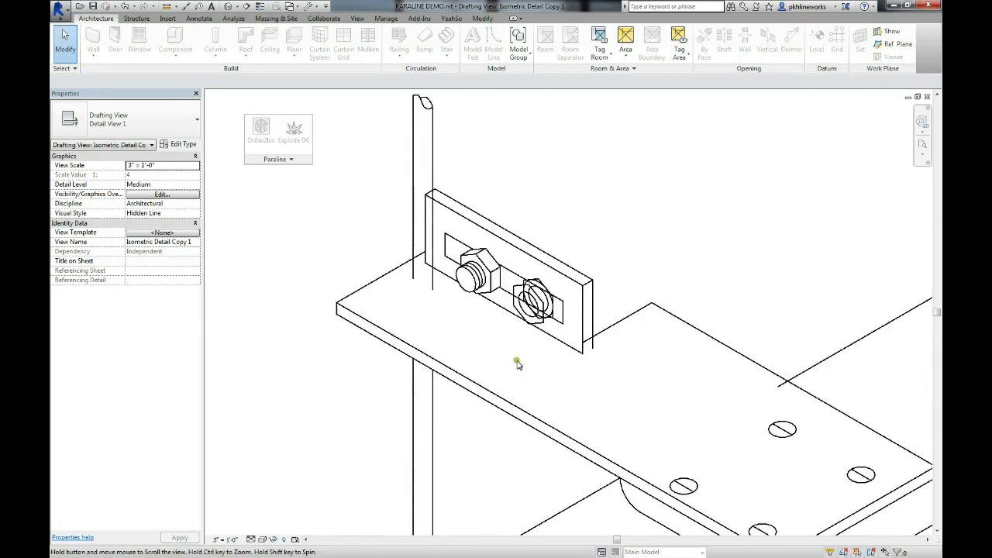
Step: Delete the vertical post's lines above the flat plate and trim the diagonal background line to the plate's back edge
{"action": "left_click_drag", "start_coordinate": [453, 99], "coordinate": [384, 130]}
{"action": "key", "text": "Delete"}
{"action": "scroll", "coordinate": [858, 508], "scroll_direction": "up", "scroll_amount": 3}
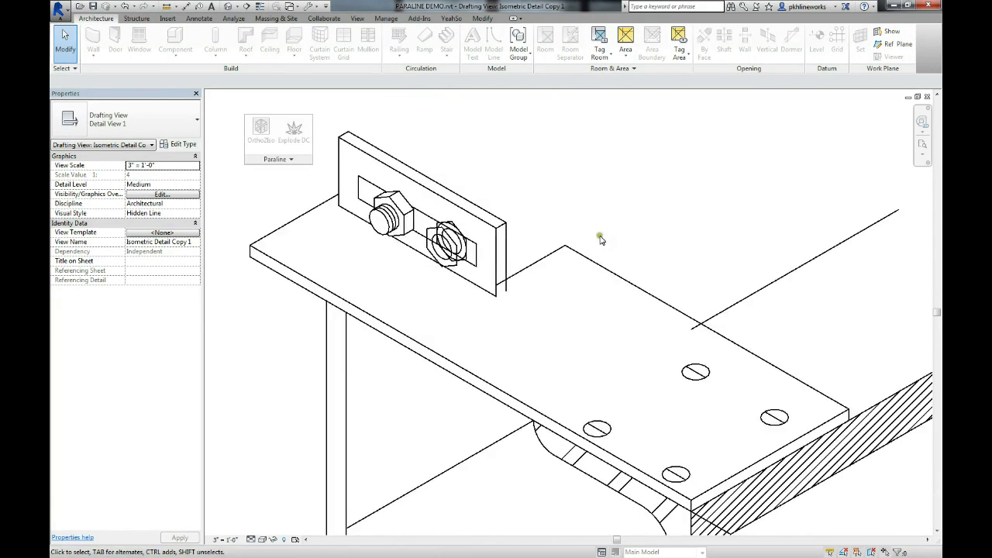
{"action": "middle_click_drag", "start_coordinate": [393, 284], "coordinate": [447, 332]}
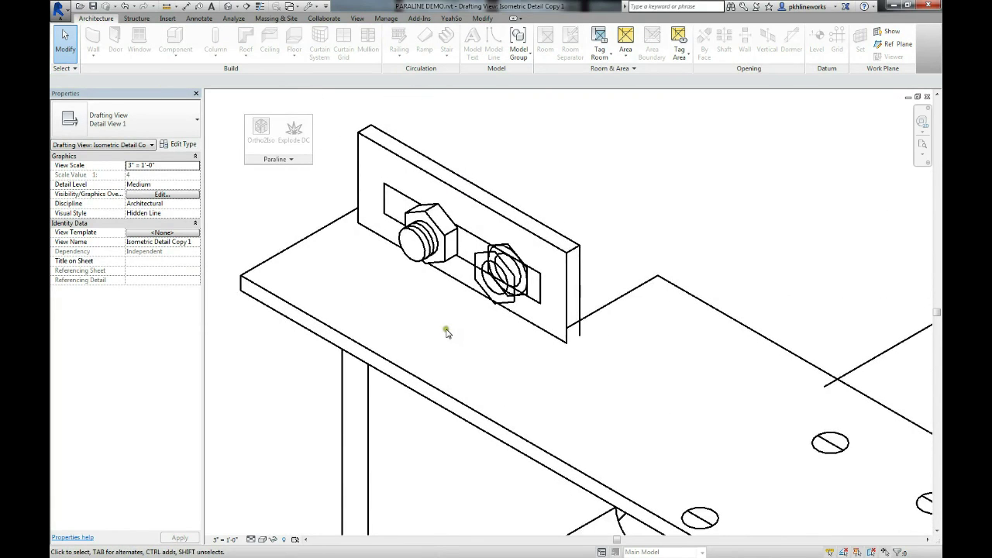
{"action": "scroll", "coordinate": [465, 256], "scroll_direction": "down", "scroll_amount": 5}
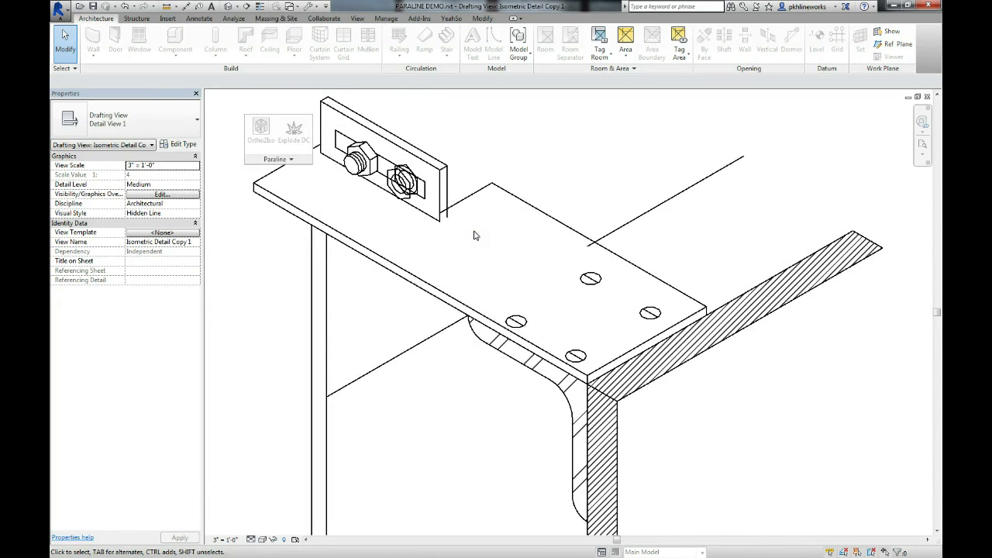
{"action": "left_click", "coordinate": [604, 237]}
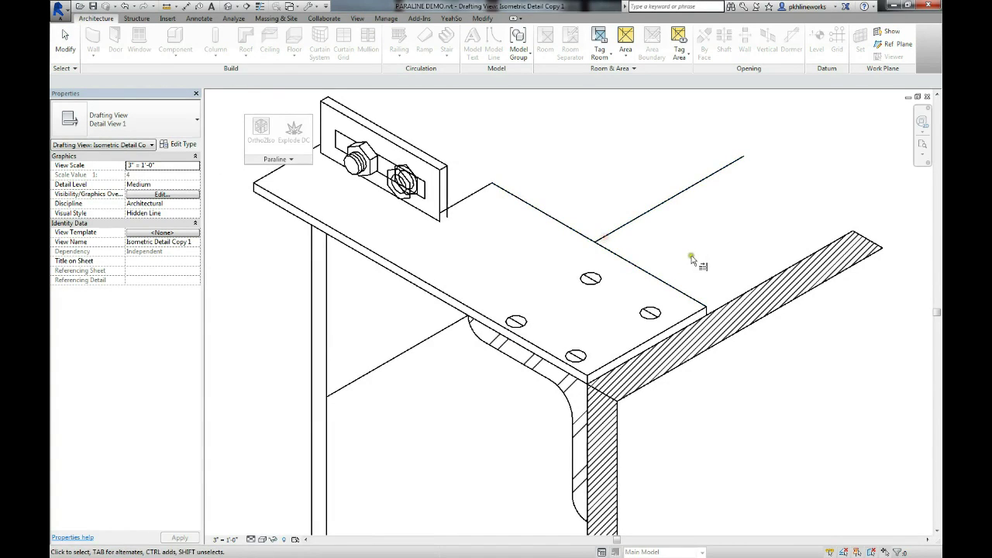
Step: Move the two front screw heads inward from the plate's front edge, parallel to its right end edge
{"action": "left_click_drag", "start_coordinate": [591, 377], "coordinate": [590, 377]}
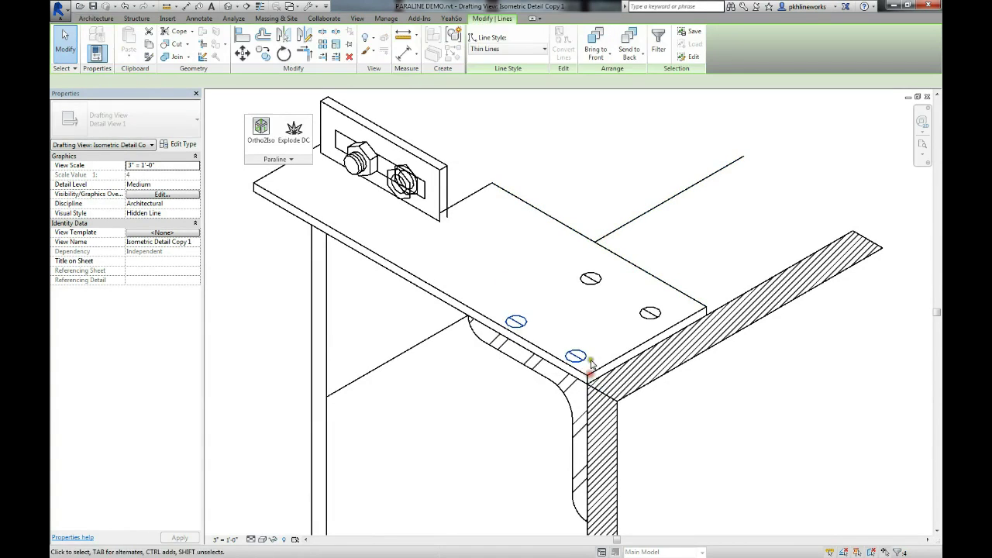
{"action": "key", "text": "m"}
{"action": "key", "text": "v"}
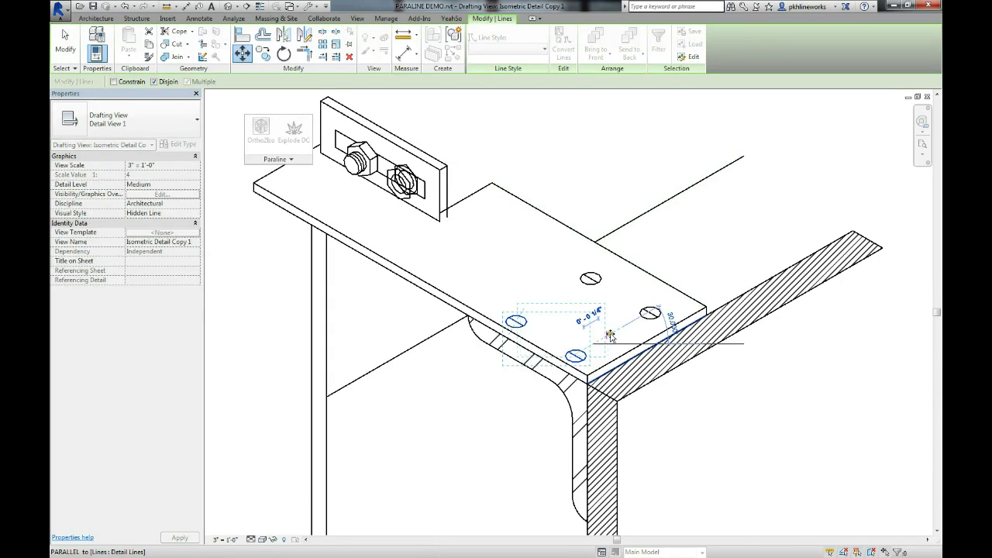
{"action": "left_click", "coordinate": [606, 337]}
{"action": "left_click", "coordinate": [605, 337]}
Step: Move the upright plate with its nuts and bolts vertically up so its base sits on the flat plate's top surface
{"action": "middle_click_drag", "start_coordinate": [378, 208], "coordinate": [486, 282]}
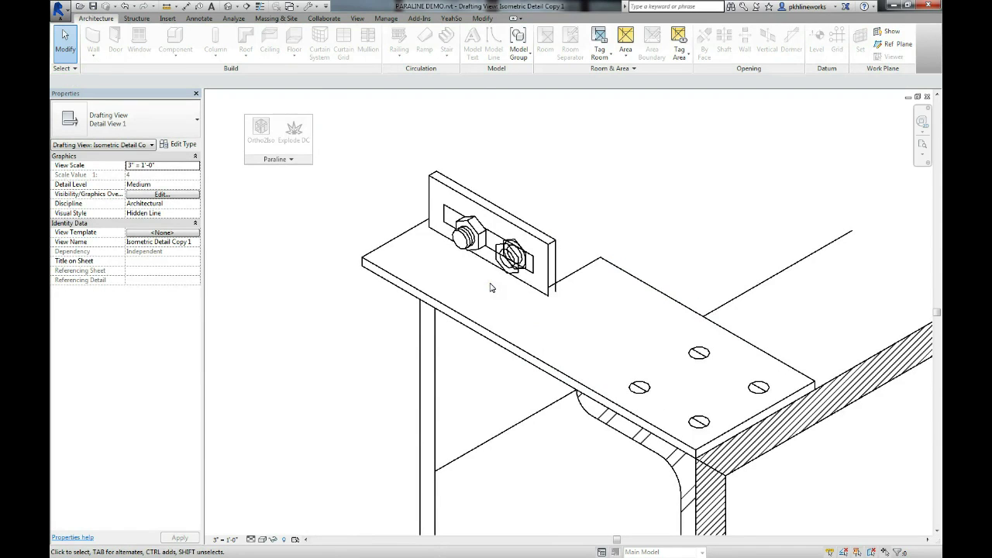
{"action": "left_click_drag", "start_coordinate": [420, 149], "coordinate": [574, 304]}
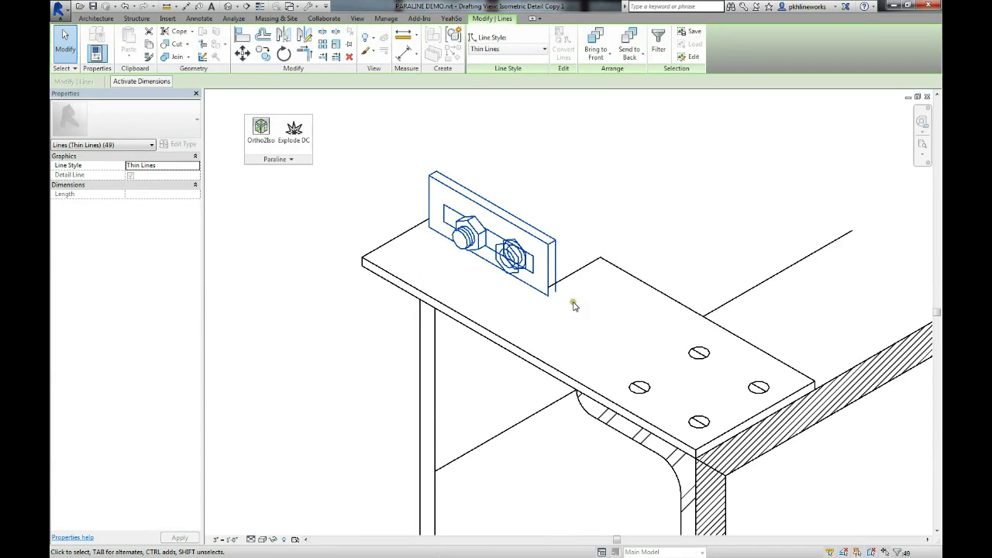
{"action": "key", "text": "m"}
{"action": "key", "text": "v"}
{"action": "left_click", "coordinate": [555, 288]}
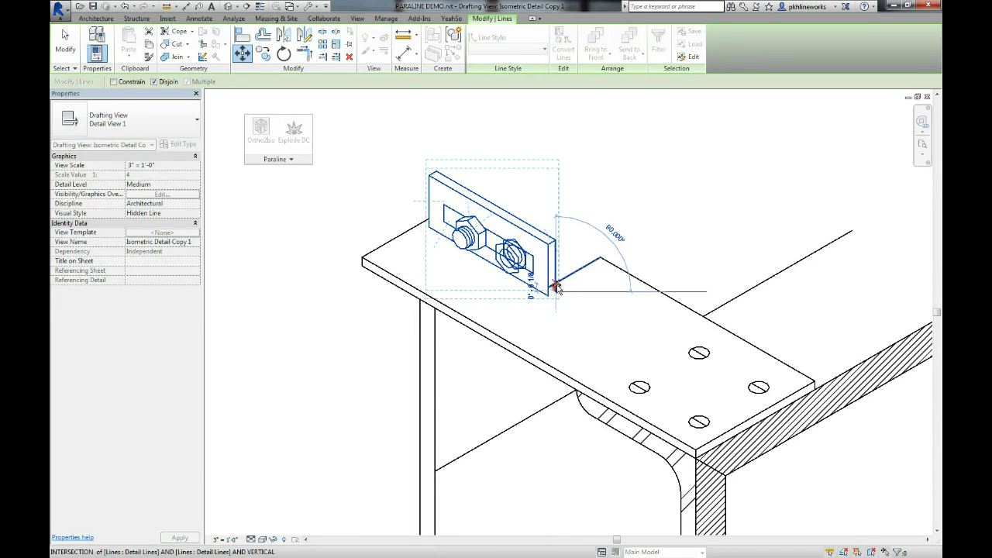
{"action": "left_click", "coordinate": [555, 284]}
{"action": "left_click", "coordinate": [573, 314]}
{"action": "middle_click_drag", "start_coordinate": [602, 319], "coordinate": [576, 317]}
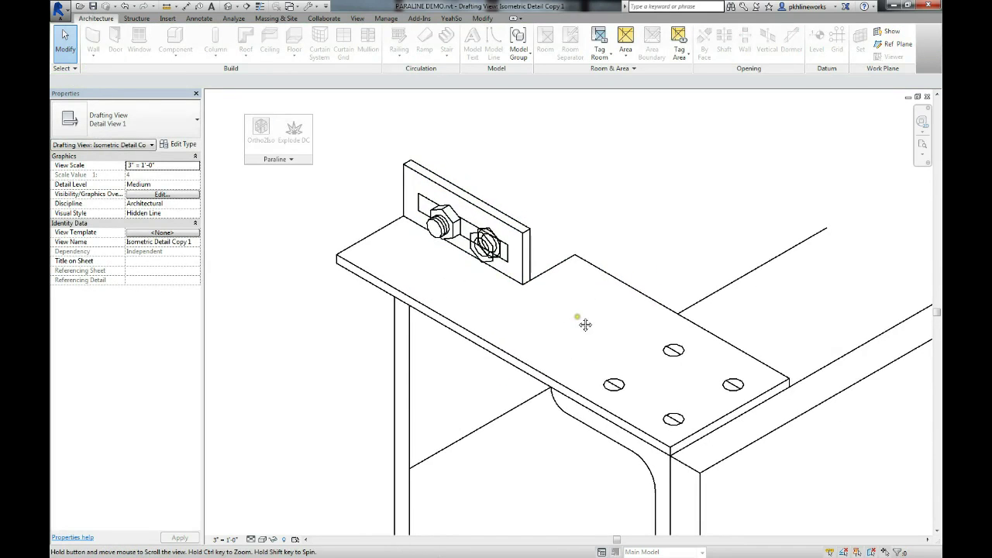
Step: Delete the diagonal line beneath the flat plate that runs from the post to the curved hatched section
{"action": "mouse_move", "coordinate": [578, 320]}
{"action": "middle_mouse_down"}
{"action": "mouse_move", "coordinate": [480, 250]}
{"action": "mouse_move", "coordinate": [525, 275]}
{"action": "middle_mouse_up"}
{"action": "scroll", "coordinate": [526, 273], "scroll_direction": "down", "scroll_amount": 3}
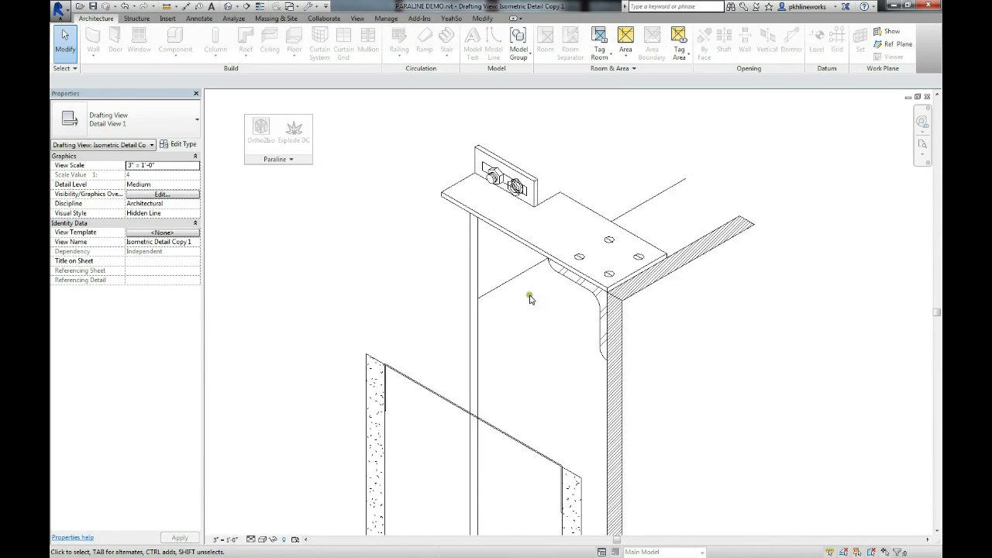
{"action": "left_click", "coordinate": [512, 281]}
{"action": "key", "text": "Delete"}
Step: Delete the overlapping lines of the right nut and bolt on the upright plate
{"action": "middle_click_drag", "start_coordinate": [757, 396], "coordinate": [687, 391]}
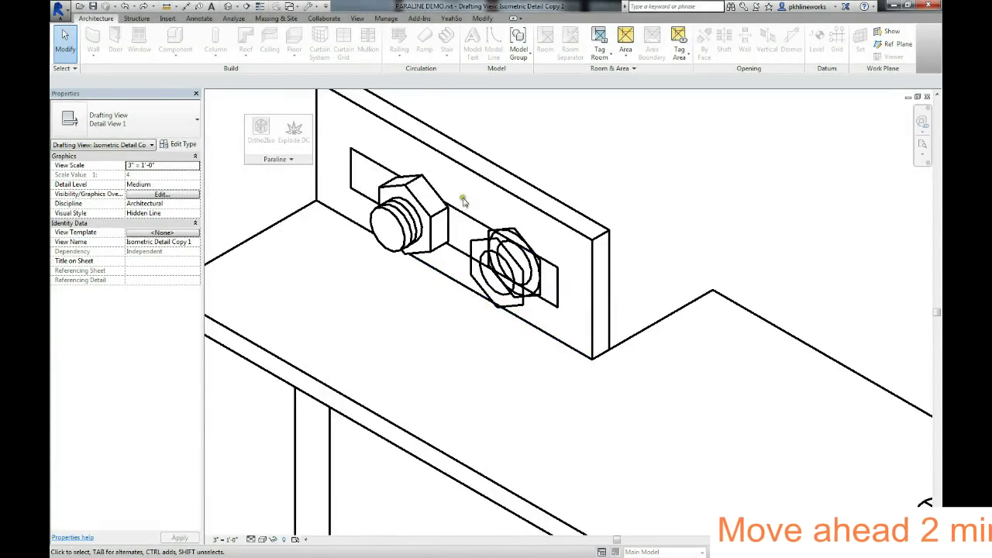
{"action": "left_click_drag", "start_coordinate": [458, 212], "coordinate": [545, 349]}
{"action": "key", "text": "Delete"}
Step: Copy the finished left nut and bolt to the right bolt's position, using the hexagon's top corner as base point
{"action": "left_click_drag", "start_coordinate": [362, 280], "coordinate": [454, 166]}
{"action": "key", "text": "c"}
{"action": "key", "text": "o"}
{"action": "left_click", "coordinate": [422, 176]}
{"action": "left_click", "coordinate": [512, 230]}
{"action": "key", "text": "Escape"}
Step: Split the rectangle and plate edges with Delete Inner Segment behind the right nut and bolt, and delete a leftover line
{"action": "key", "text": "s"}
{"action": "key", "text": "l"}
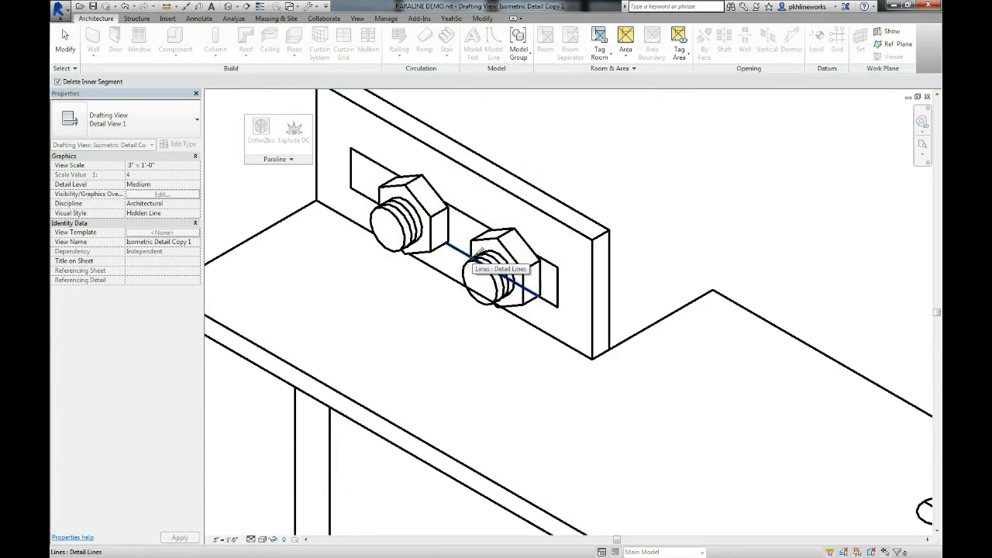
{"action": "scroll", "coordinate": [496, 306], "scroll_direction": "up", "scroll_amount": 3}
{"action": "scroll", "coordinate": [426, 303], "scroll_direction": "down", "scroll_amount": 4}
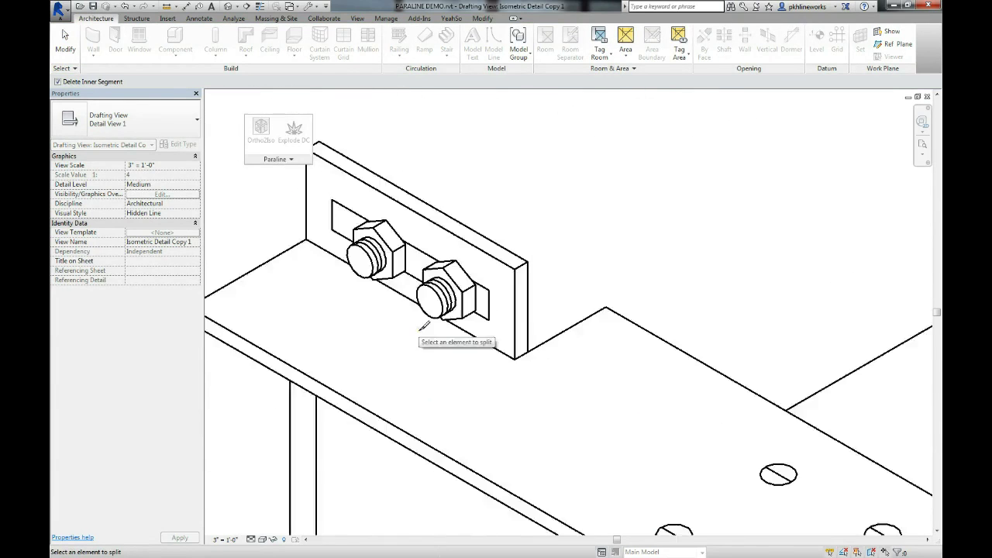
{"action": "key", "text": "Escape"}
{"action": "scroll", "coordinate": [504, 398], "scroll_direction": "down", "scroll_amount": 5}
{"action": "left_click", "coordinate": [493, 292]}
{"action": "key", "text": "Delete"}
Step: Move the vertical and upper hatched strips with the lower curved section about 3/4" away from the bracket at 30°
{"action": "middle_click_drag", "start_coordinate": [488, 314], "coordinate": [515, 254]}
{"action": "scroll", "coordinate": [516, 255], "scroll_direction": "down", "scroll_amount": 3}
{"action": "middle_click_drag", "start_coordinate": [534, 341], "coordinate": [523, 167]}
{"action": "scroll", "coordinate": [563, 359], "scroll_direction": "down", "scroll_amount": 1}
{"action": "middle_click_drag", "start_coordinate": [563, 359], "coordinate": [542, 265]}
{"action": "left_click", "coordinate": [525, 443]}
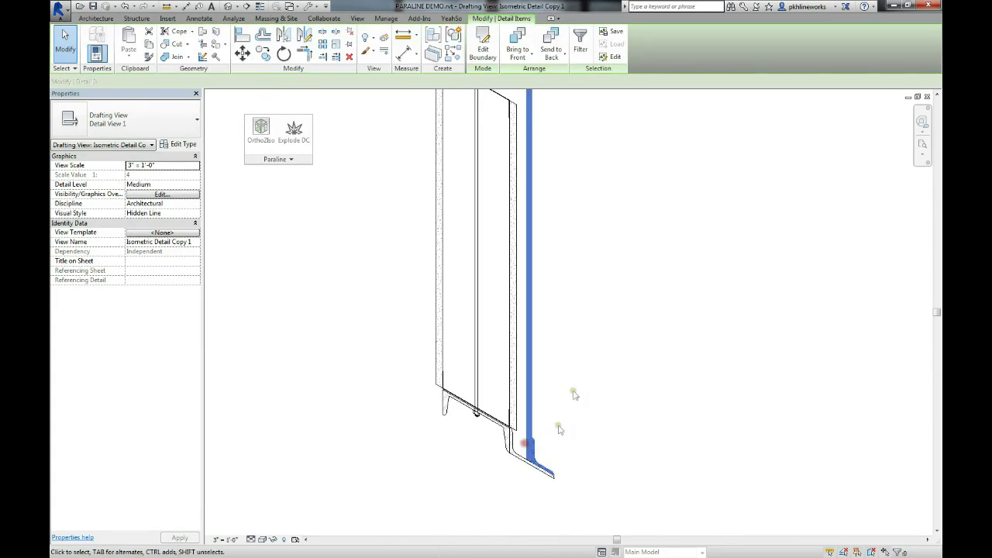
{"action": "scroll", "coordinate": [542, 422], "scroll_direction": "down", "scroll_amount": 3}
{"action": "scroll", "coordinate": [538, 261], "scroll_direction": "up", "scroll_amount": 3}
{"action": "left_click", "coordinate": [533, 242], "text": "ctrl"}
{"action": "scroll", "coordinate": [527, 259], "scroll_direction": "up", "scroll_amount": 2}
{"action": "key", "text": "m"}
{"action": "key", "text": "v"}
{"action": "scroll", "coordinate": [508, 258], "scroll_direction": "up", "scroll_amount": 2}
{"action": "left_click", "coordinate": [492, 245]}
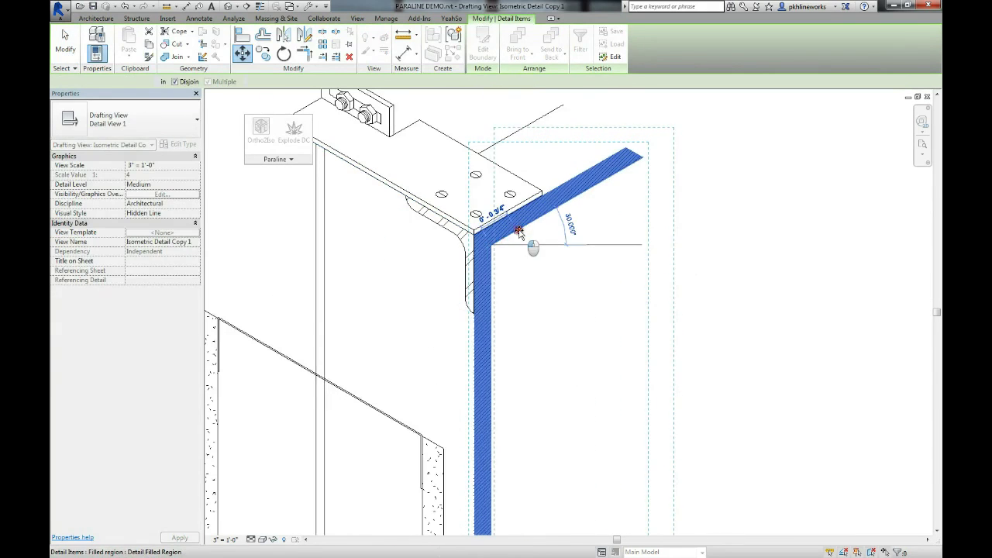
{"action": "left_click", "coordinate": [518, 230]}
{"action": "key", "text": "Escape"}
Step: Draw a thin 30° detail line from the bracket leg's lower tip to the vertical hatched strip
{"action": "left_click", "coordinate": [491, 146]}
{"action": "key", "text": "c"}
{"action": "key", "text": "s"}
{"action": "left_click", "coordinate": [474, 313]}
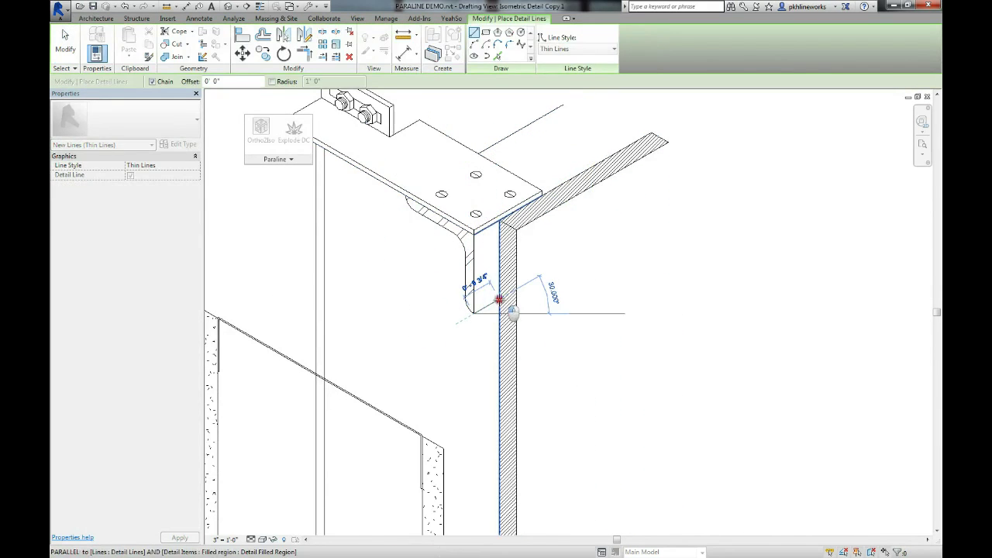
{"action": "left_click", "coordinate": [499, 299]}
{"action": "key", "text": "Escape"}
Step: Draw a thin 30° detail line about 3" long from the top of the curved section at the hatched strip's base
{"action": "scroll", "coordinate": [503, 310], "scroll_direction": "down", "scroll_amount": 3}
{"action": "middle_click_drag", "start_coordinate": [538, 348], "coordinate": [542, 174]}
{"action": "scroll", "coordinate": [546, 371], "scroll_direction": "up", "scroll_amount": 2}
{"action": "left_click", "coordinate": [562, 385]}
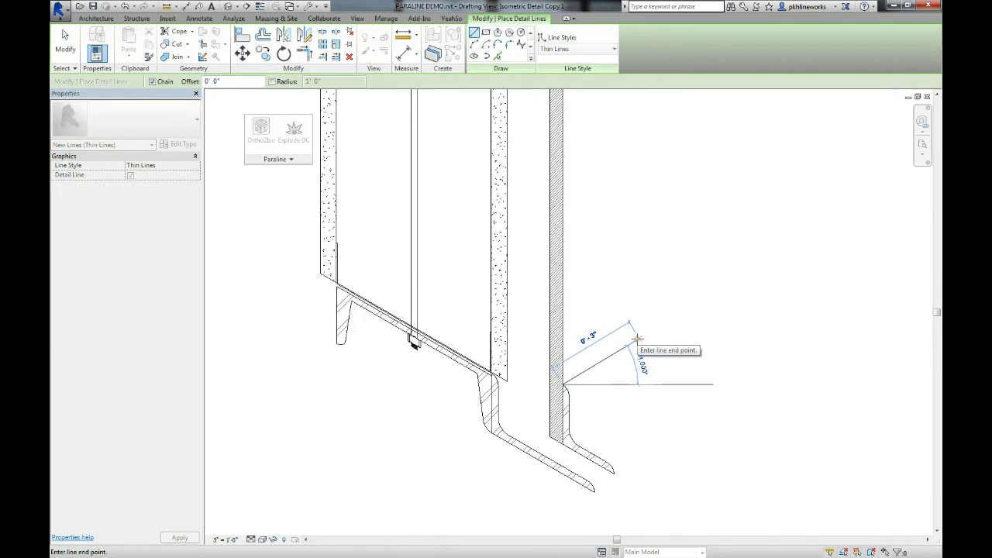
{"action": "left_click", "coordinate": [639, 340]}
{"action": "key", "text": "Escape"}
{"action": "key", "text": "Escape"}
Step: Copy the diagonal line to both curved section tips and the right gypsum panel's bottom corner, trimming the panel's copy at the hatched strip
{"action": "left_click", "coordinate": [592, 368]}
{"action": "key", "text": "c"}
{"action": "key", "text": "o"}
{"action": "left_click", "coordinate": [563, 384]}
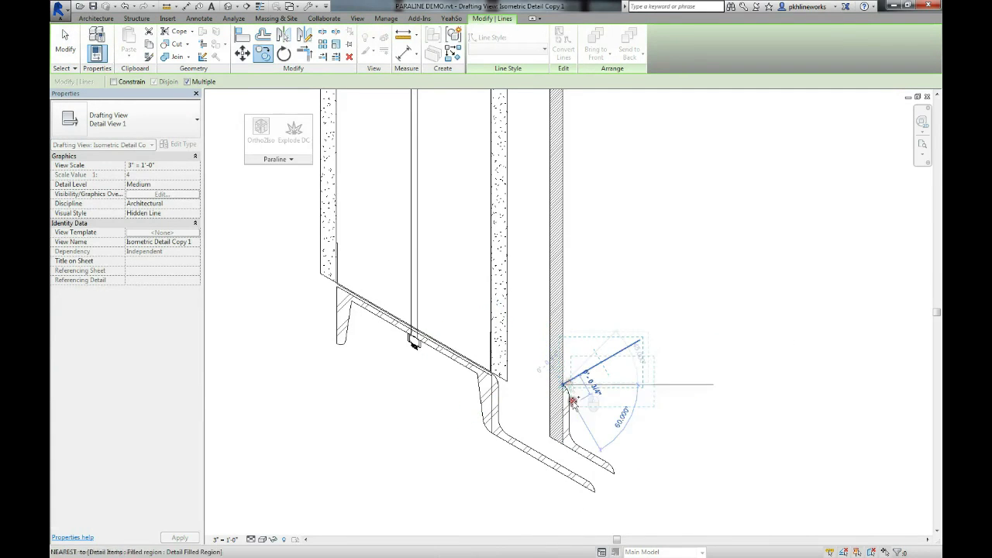
{"action": "left_click", "coordinate": [614, 474]}
{"action": "left_click", "coordinate": [594, 491]}
{"action": "scroll", "coordinate": [503, 389], "scroll_direction": "up", "scroll_amount": 2}
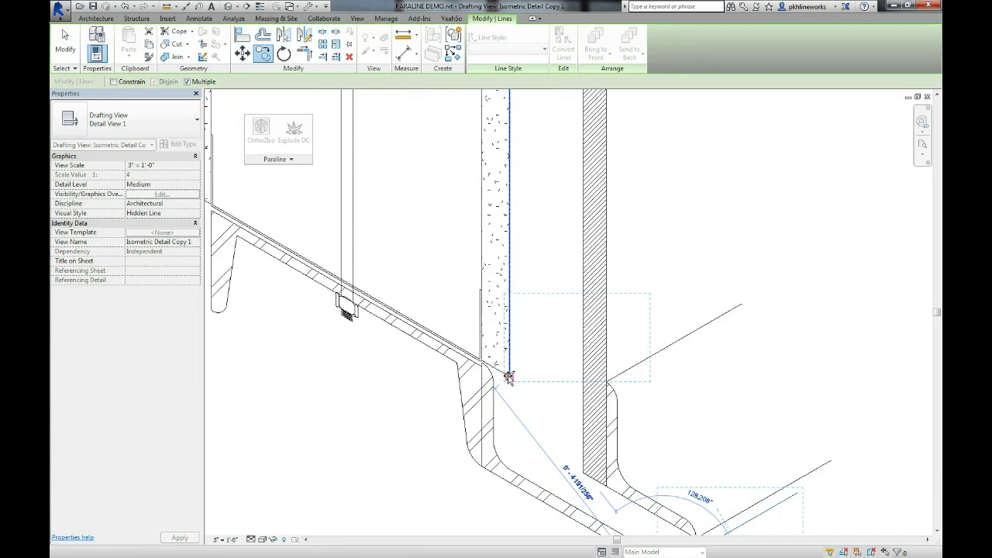
{"action": "left_click", "coordinate": [508, 377]}
{"action": "scroll", "coordinate": [512, 387], "scroll_direction": "down", "scroll_amount": 2}
{"action": "key", "text": "Escape"}
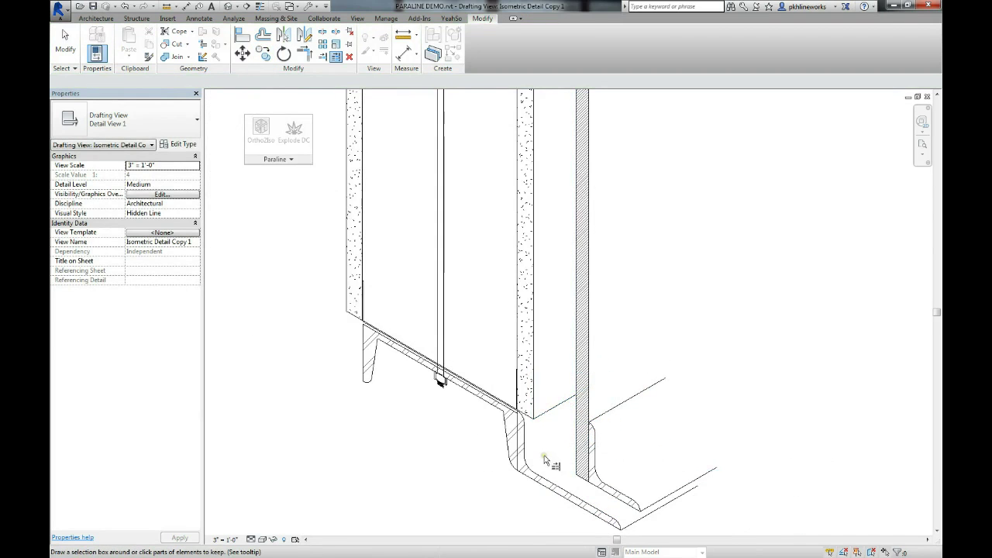
{"action": "scroll", "coordinate": [545, 458], "scroll_direction": "down", "scroll_amount": 2}
{"action": "middle_click_drag", "start_coordinate": [510, 513], "coordinate": [489, 421]}
{"action": "scroll", "coordinate": [492, 416], "scroll_direction": "up", "scroll_amount": 3}
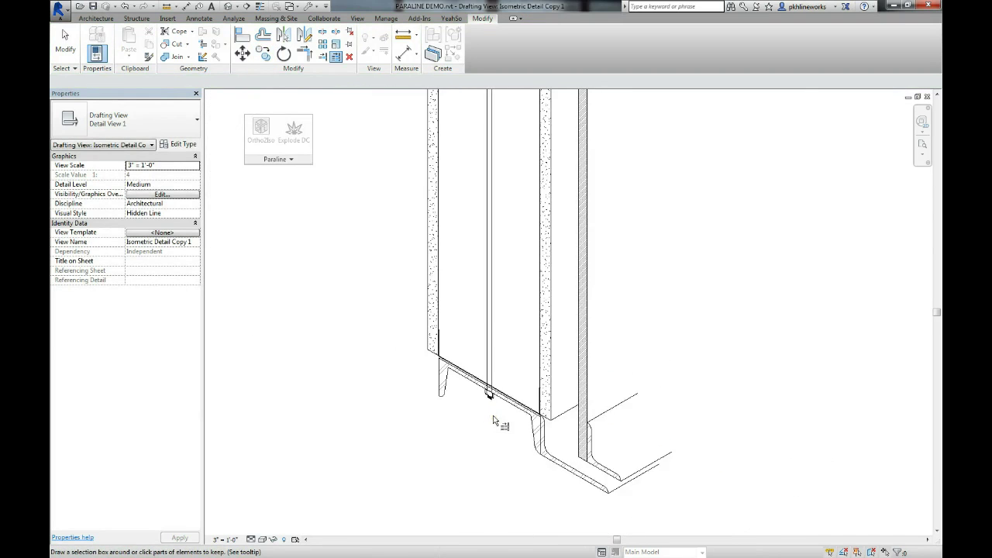
Step: Copy the short diagonal line at the right gypsum panel to the upper corners of the left flashing leg
{"action": "key", "text": "Escape"}
{"action": "left_click", "coordinate": [584, 414]}
{"action": "key", "text": "c"}
{"action": "key", "text": "o"}
{"action": "left_click", "coordinate": [570, 424]}
{"action": "scroll", "coordinate": [422, 318], "scroll_direction": "up", "scroll_amount": 1}
{"action": "scroll", "coordinate": [421, 305], "scroll_direction": "up", "scroll_amount": 3}
{"action": "left_click", "coordinate": [427, 280]}
{"action": "left_click", "coordinate": [429, 285]}
{"action": "key", "text": "Escape"}
Step: Move the right gypsum panel and its short line away from the flashing along the 30° axis, and trim the line at the hatched strip
{"action": "scroll", "coordinate": [453, 395], "scroll_direction": "down", "scroll_amount": 4}
{"action": "scroll", "coordinate": [454, 397], "scroll_direction": "down", "scroll_amount": 3}
{"action": "left_click", "coordinate": [502, 377]}
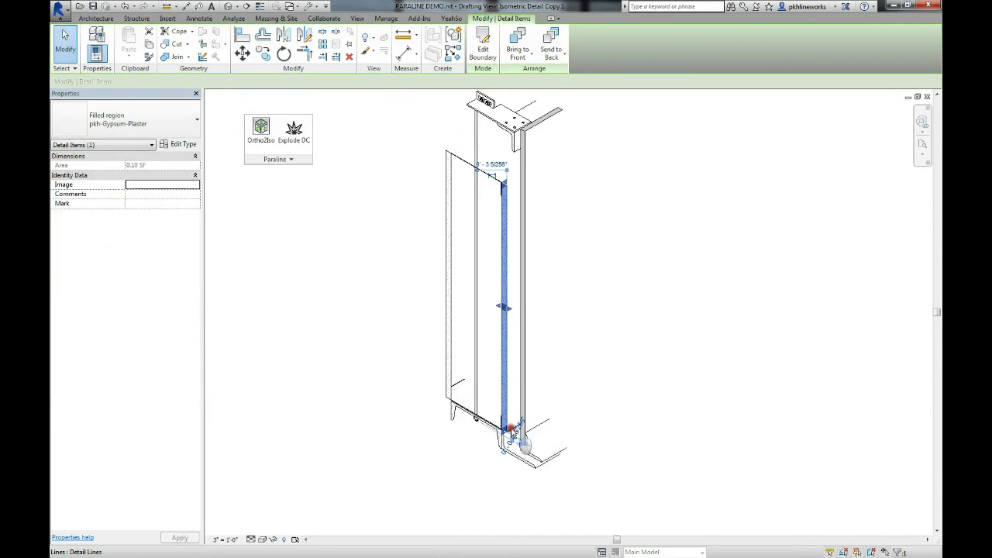
{"action": "left_click", "coordinate": [514, 431], "text": "ctrl"}
{"action": "scroll", "coordinate": [509, 301], "scroll_direction": "up", "scroll_amount": 2}
{"action": "key", "text": "m"}
{"action": "key", "text": "v"}
{"action": "left_click", "coordinate": [569, 361]}
{"action": "left_click", "coordinate": [582, 356]}
{"action": "middle_click_drag", "start_coordinate": [581, 392], "coordinate": [595, 351]}
{"action": "key", "text": "t"}
{"action": "key", "text": "r"}
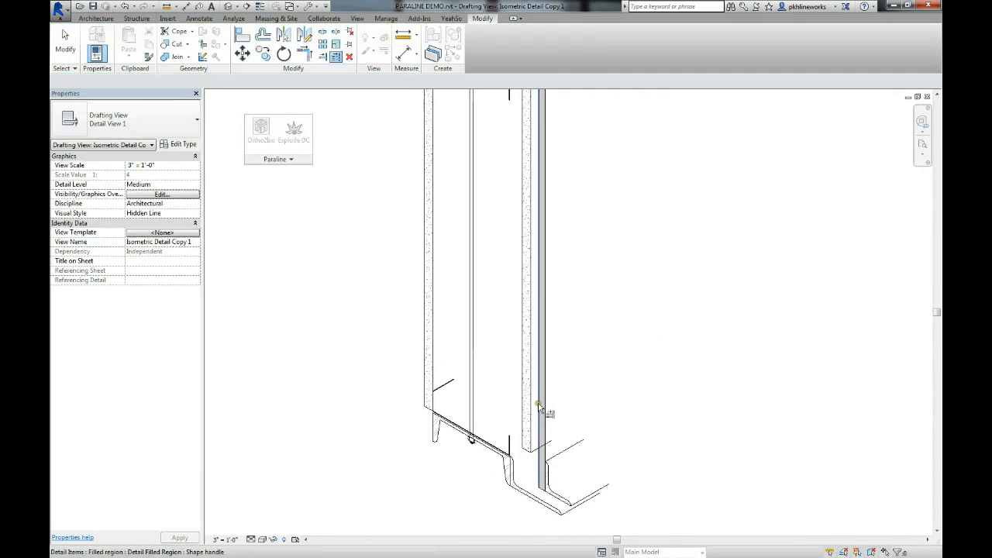
{"action": "key", "text": "Escape"}
{"action": "key", "text": "Escape"}
Step: Copy the short diagonal line to the upper and lower corners of the right flashing leg
{"action": "scroll", "coordinate": [544, 454], "scroll_direction": "up", "scroll_amount": 3}
{"action": "left_click", "coordinate": [514, 446]}
{"action": "key", "text": "c"}
{"action": "key", "text": "o"}
{"action": "left_click", "coordinate": [507, 449]}
{"action": "scroll", "coordinate": [447, 418], "scroll_direction": "up", "scroll_amount": 4}
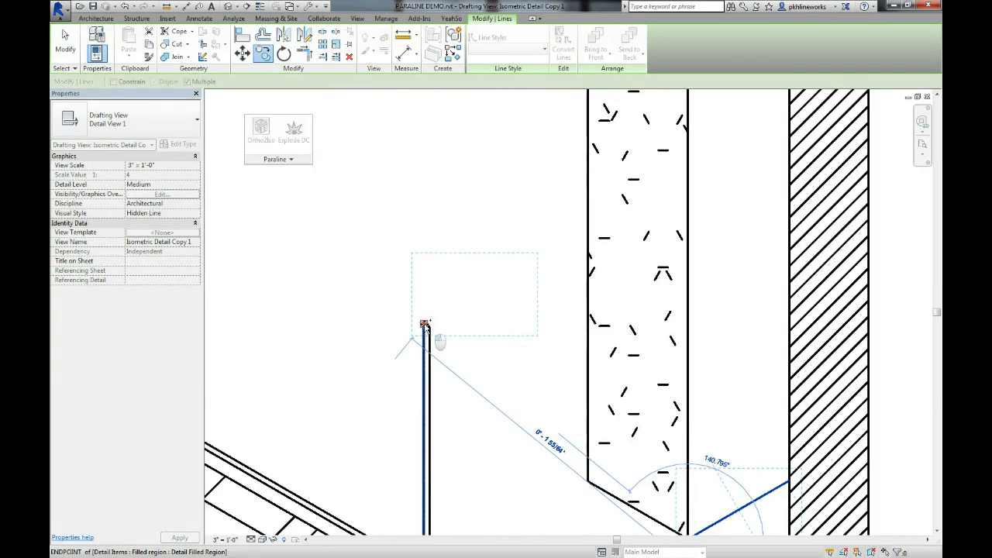
{"action": "left_click", "coordinate": [425, 325]}
{"action": "left_click", "coordinate": [429, 331]}
{"action": "left_click", "coordinate": [449, 389]}
{"action": "key", "text": "Escape"}
Step: Extend the diagonal lines of the right and left flashing legs to the near edge of the right gypsum panel
{"action": "key", "text": "Escape"}
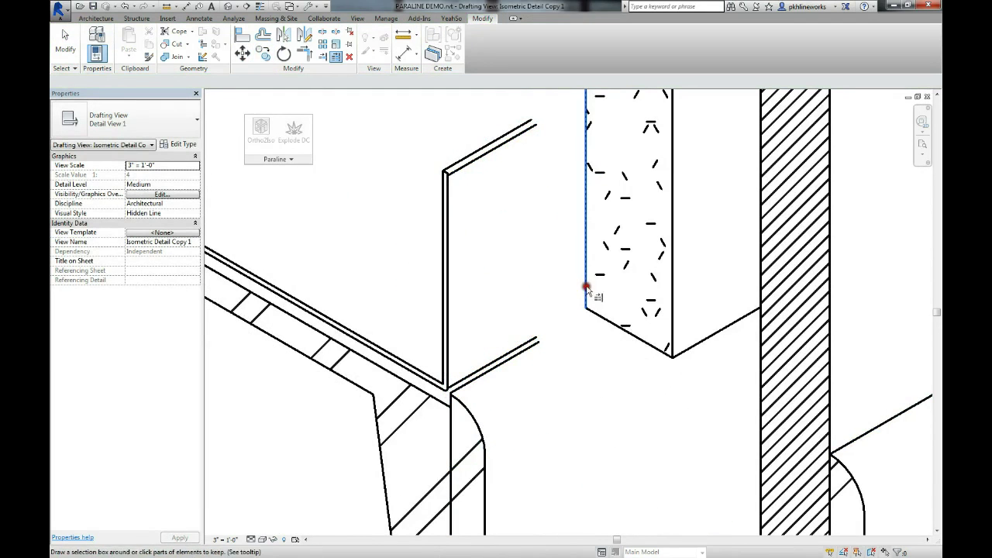
{"action": "scroll", "coordinate": [523, 332], "scroll_direction": "down", "scroll_amount": 5}
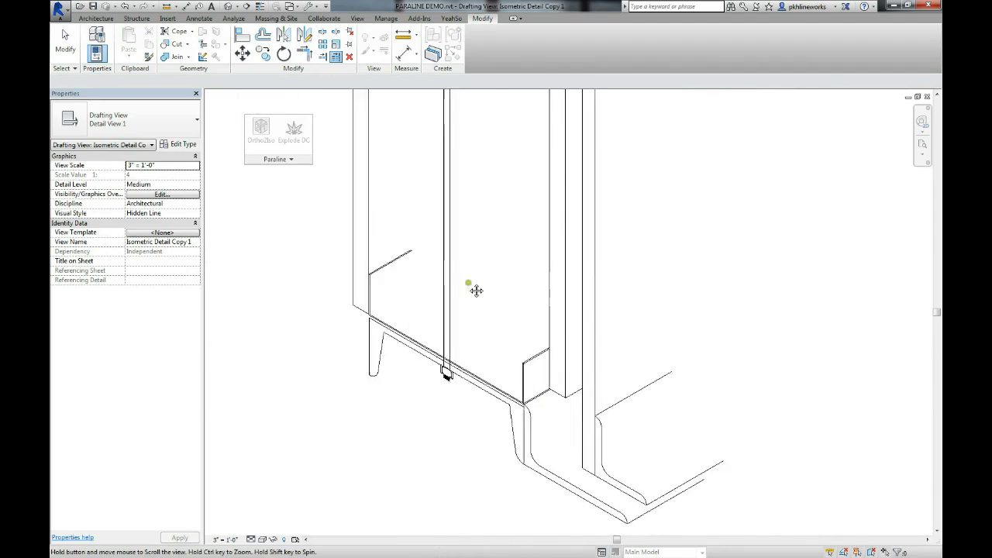
{"action": "scroll", "coordinate": [526, 332], "scroll_direction": "up", "scroll_amount": 4}
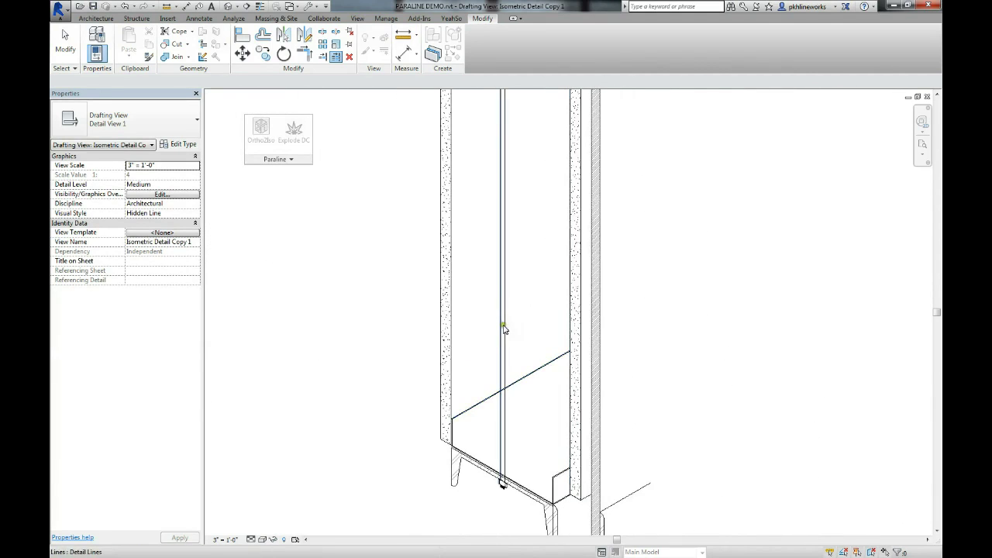
Step: Move the left gypsum panel about 1 1/16" away from the flashing along the 30° axis
{"action": "left_click", "coordinate": [457, 357]}
{"action": "key", "text": "m"}
{"action": "key", "text": "v"}
{"action": "left_click", "coordinate": [500, 329]}
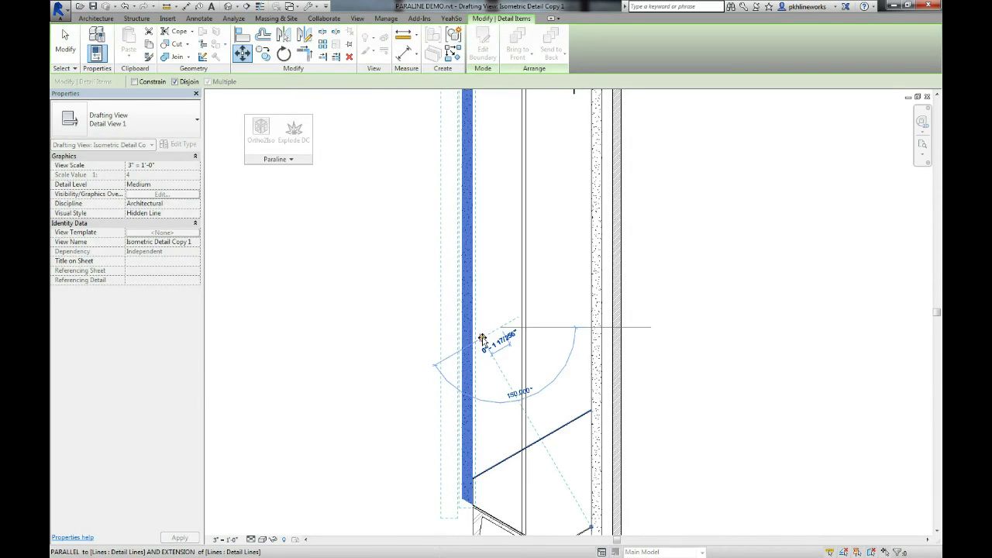
{"action": "left_click", "coordinate": [482, 339]}
{"action": "middle_click_drag", "start_coordinate": [506, 361], "coordinate": [482, 314]}
Step: Copy the left flashing's long diagonal line to the bottom corner of the left gypsum panel
{"action": "scroll", "coordinate": [461, 433], "scroll_direction": "up", "scroll_amount": 6}
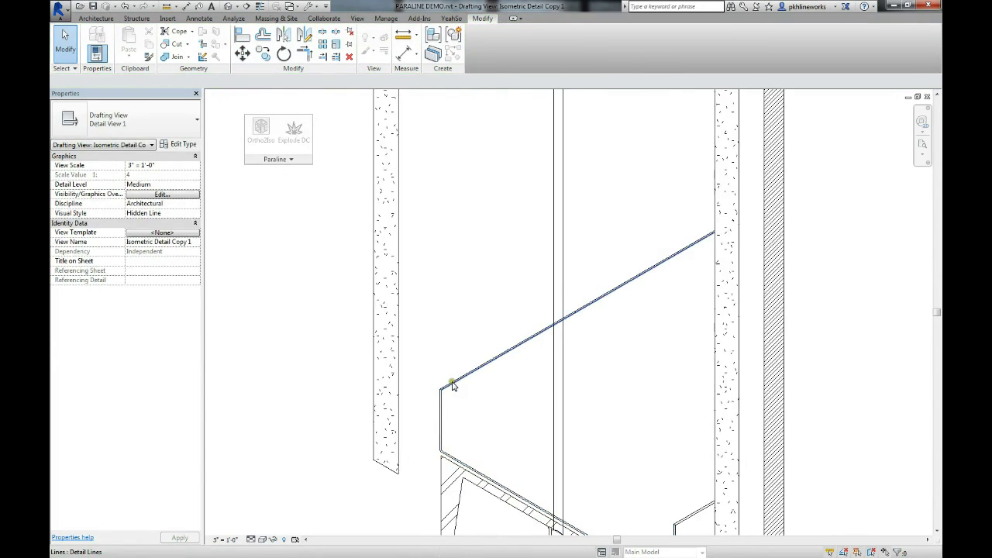
{"action": "left_click", "coordinate": [453, 385]}
{"action": "key", "text": "c"}
{"action": "key", "text": "o"}
{"action": "scroll", "coordinate": [447, 391], "scroll_direction": "up", "scroll_amount": 5}
{"action": "left_click", "coordinate": [436, 387]}
{"action": "middle_click_drag", "start_coordinate": [372, 523], "coordinate": [415, 381]}
{"action": "left_click", "coordinate": [395, 417]}
{"action": "key", "text": "Escape"}
{"action": "key", "text": "Escape"}
Step: Trim the copied line at the left flashing's vertical edge, keeping the part next to the gypsum panel
{"action": "key", "text": "t"}
{"action": "key", "text": "m"}
{"action": "left_click", "coordinate": [477, 354]}
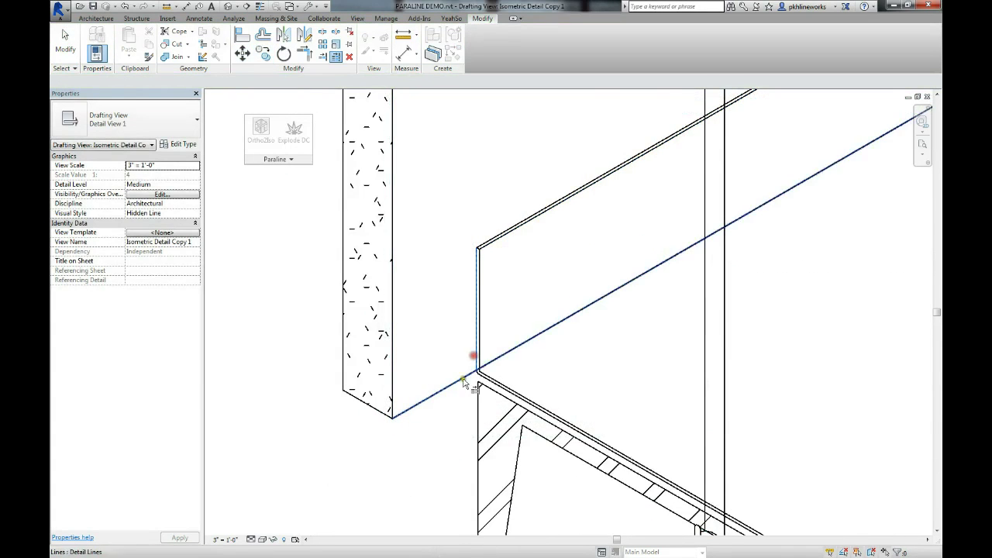
{"action": "left_click", "coordinate": [457, 382]}
{"action": "scroll", "coordinate": [424, 438], "scroll_direction": "down", "scroll_amount": 5}
{"action": "scroll", "coordinate": [424, 438], "scroll_direction": "down", "scroll_amount": 4}
{"action": "scroll", "coordinate": [432, 355], "scroll_direction": "up", "scroll_amount": 4}
{"action": "key", "text": "Escape"}
{"action": "key", "text": "Escape"}
Step: Copy the thin diagonal line behind the plate to the top corners of both gypsum panels and the upper flashing's leg corners
{"action": "left_click", "coordinate": [586, 119]}
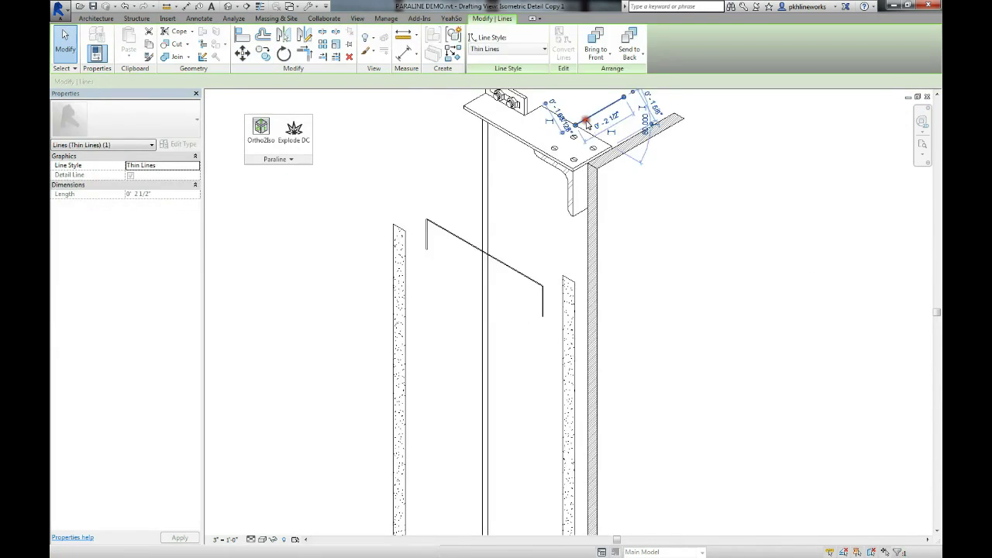
{"action": "key", "text": "c"}
{"action": "key", "text": "o"}
{"action": "left_click", "coordinate": [577, 125]}
{"action": "scroll", "coordinate": [549, 285], "scroll_direction": "up", "scroll_amount": 3}
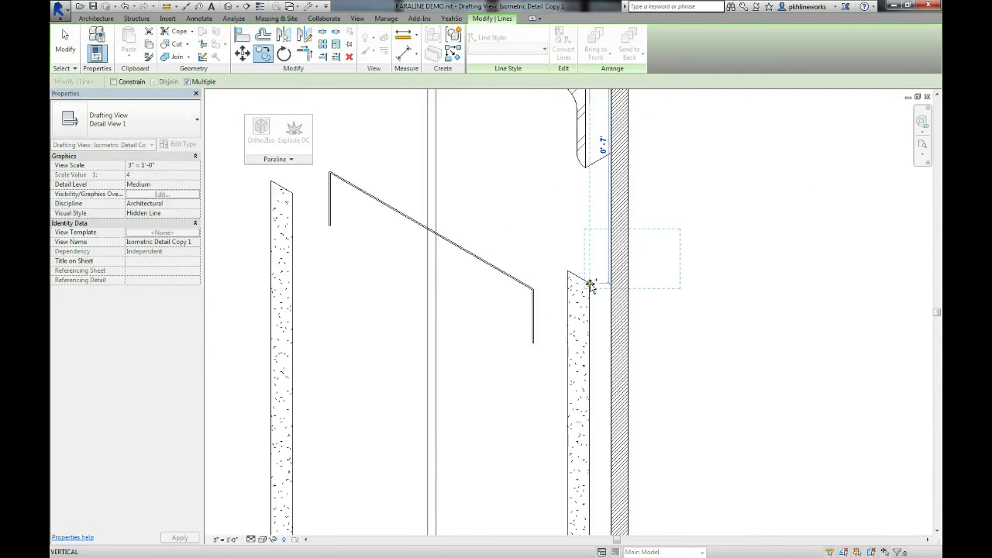
{"action": "left_click", "coordinate": [533, 289]}
{"action": "left_click", "coordinate": [329, 173]}
{"action": "scroll", "coordinate": [263, 192], "scroll_direction": "up", "scroll_amount": 1}
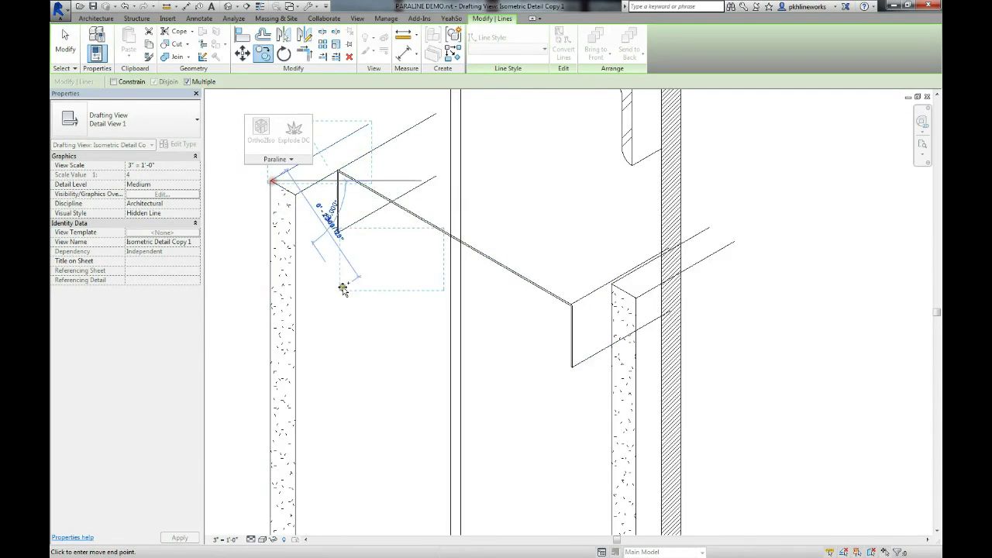
{"action": "scroll", "coordinate": [396, 391], "scroll_direction": "down", "scroll_amount": 3}
{"action": "key", "text": "Escape"}
{"action": "key", "text": "Escape"}
Step: Draw a rectangular border around the detail with the Wide Lines style
{"action": "scroll", "coordinate": [369, 348], "scroll_direction": "up", "scroll_amount": 1}
{"action": "key", "text": "d"}
{"action": "key", "text": "l"}
{"action": "left_click", "coordinate": [570, 49]}
{"action": "left_click", "coordinate": [571, 164]}
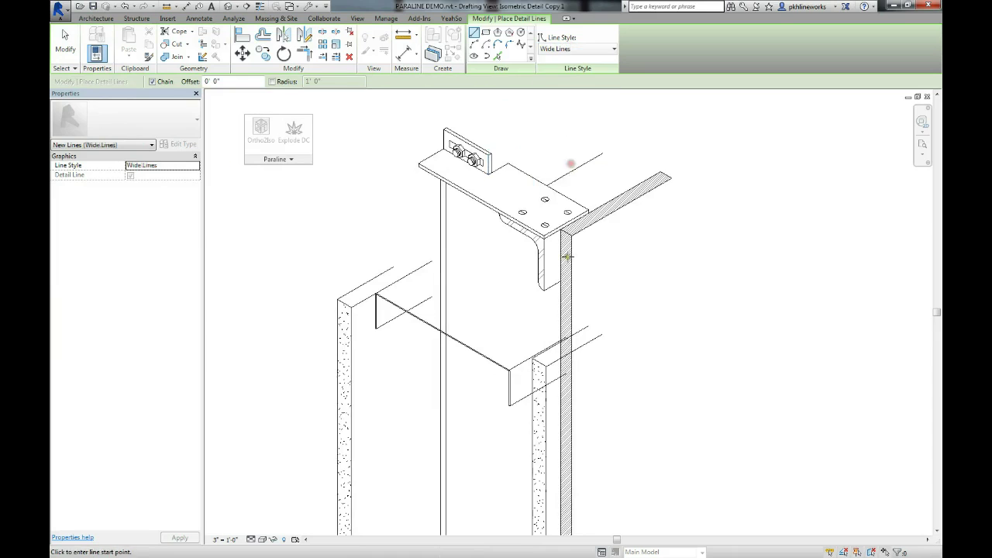
{"action": "scroll", "coordinate": [616, 100], "scroll_direction": "down", "scroll_amount": 4}
{"action": "left_click", "coordinate": [486, 33]}
{"action": "left_click", "coordinate": [655, 98]}
{"action": "left_click", "coordinate": [514, 406]}
{"action": "key", "text": "Escape"}
{"action": "key", "text": "Escape"}
Step: Extend the diagonal line behind the plate to the rectangular border
{"action": "scroll", "coordinate": [564, 221], "scroll_direction": "up", "scroll_amount": 4}
{"action": "middle_click_drag", "start_coordinate": [562, 200], "coordinate": [521, 363]}
{"action": "scroll", "coordinate": [692, 151], "scroll_direction": "up", "scroll_amount": 2}
{"action": "middle_click_drag", "start_coordinate": [692, 152], "coordinate": [670, 193]}
{"action": "key", "text": "e"}
{"action": "key", "text": "x"}
{"action": "key", "text": "Escape"}
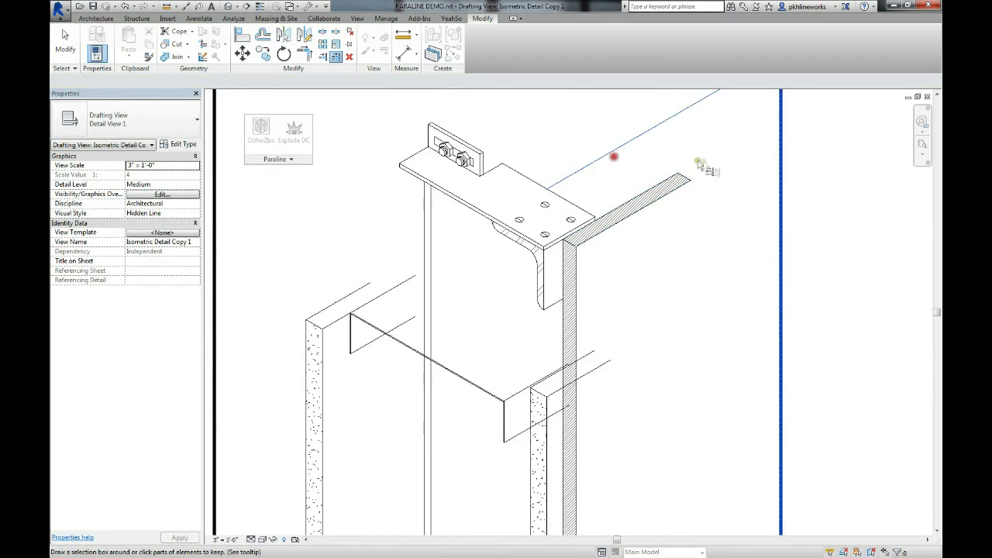
{"action": "middle_click_drag", "start_coordinate": [611, 160], "coordinate": [553, 226]}
Step: Edit the upper hatched strip's boundary, align its far end with the border's vertical edge, and finish the edit
{"action": "double_click", "coordinate": [610, 267]}
{"action": "key", "text": "a"}
{"action": "key", "text": "l"}
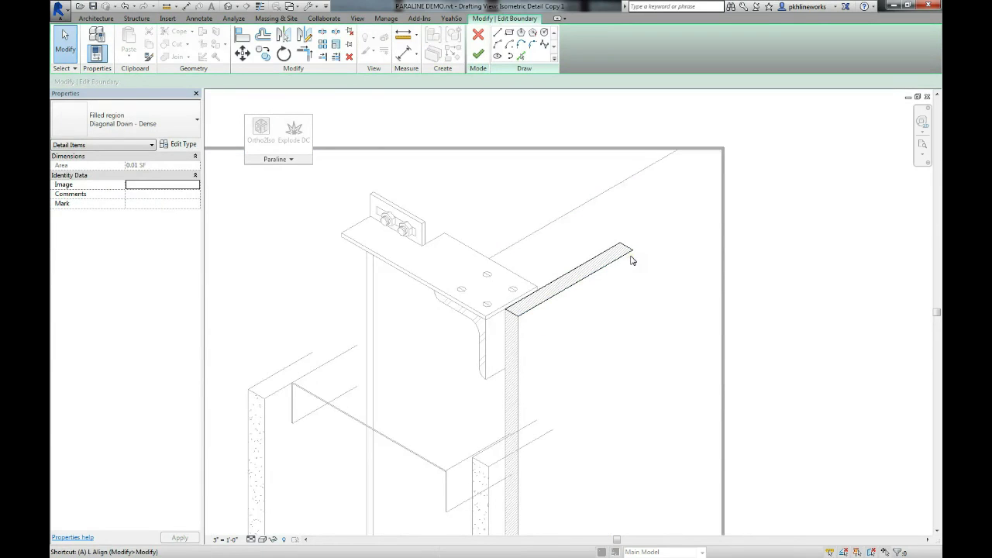
{"action": "left_click", "coordinate": [723, 244]}
{"action": "left_click", "coordinate": [628, 246]}
{"action": "left_click", "coordinate": [478, 57]}
{"action": "left_click", "coordinate": [560, 344]}
Step: Trim the right gypsum panel's and upper flashing's diagonal lines at the hatched strip, and the flashing's lower diagonal line at the panel
{"action": "middle_click_drag", "start_coordinate": [562, 346], "coordinate": [603, 294]}
{"action": "key", "text": "e"}
{"action": "key", "text": "x"}
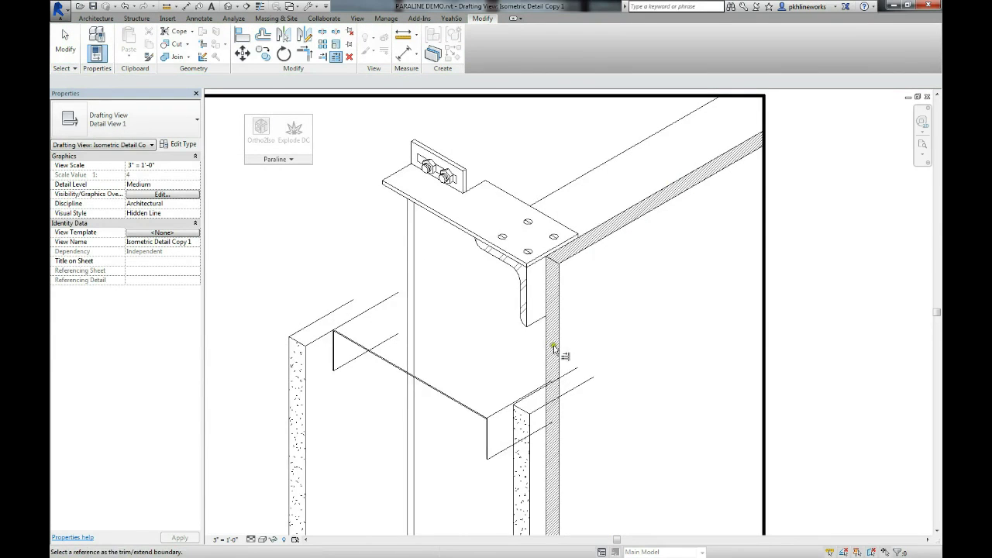
{"action": "left_click", "coordinate": [547, 345]}
{"action": "scroll", "coordinate": [546, 415], "scroll_direction": "up", "scroll_amount": 2}
{"action": "left_click", "coordinate": [529, 367]}
{"action": "left_click", "coordinate": [531, 404]}
{"action": "left_click", "coordinate": [526, 431]}
{"action": "left_click", "coordinate": [479, 454]}
{"action": "left_click", "coordinate": [469, 480]}
{"action": "scroll", "coordinate": [465, 482], "scroll_direction": "down", "scroll_amount": 2}
Step: Trim and extend the left gypsum panel's and upper flashing's diagonal lines to the bracket and flashing edges that hide them
{"action": "middle_click_drag", "start_coordinate": [399, 493], "coordinate": [598, 488]}
{"action": "left_click", "coordinate": [597, 191]}
{"action": "left_click", "coordinate": [604, 261]}
{"action": "left_click", "coordinate": [644, 221]}
{"action": "left_click", "coordinate": [522, 274]}
{"action": "left_click", "coordinate": [563, 284]}
{"action": "left_click", "coordinate": [673, 239]}
{"action": "left_click", "coordinate": [520, 331]}
{"action": "left_click", "coordinate": [566, 198]}
{"action": "left_click", "coordinate": [584, 178]}
{"action": "left_click", "coordinate": [458, 286]}
{"action": "left_click", "coordinate": [508, 363]}
{"action": "left_click", "coordinate": [470, 359]}
Step: Copy the diagonal depth line on the lower flashing's left leg from the leg's upper corner to its lower corner
{"action": "scroll", "coordinate": [489, 388], "scroll_direction": "down", "scroll_amount": 5}
{"action": "middle_click_drag", "start_coordinate": [511, 490], "coordinate": [507, 233]}
{"action": "key", "text": "Escape"}
{"action": "scroll", "coordinate": [496, 457], "scroll_direction": "up", "scroll_amount": 2}
{"action": "middle_click_drag", "start_coordinate": [549, 320], "coordinate": [540, 363]}
{"action": "scroll", "coordinate": [461, 386], "scroll_direction": "up", "scroll_amount": 4}
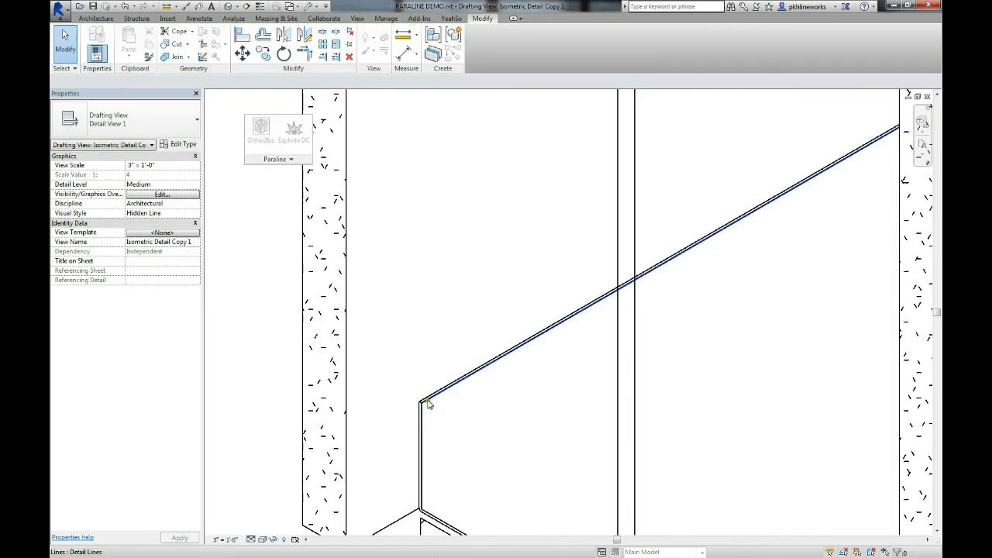
{"action": "left_click", "coordinate": [426, 400]}
{"action": "key", "text": "c"}
{"action": "key", "text": "o"}
{"action": "left_click", "coordinate": [421, 401]}
{"action": "left_click", "coordinate": [420, 509]}
{"action": "scroll", "coordinate": [666, 464], "scroll_direction": "down", "scroll_amount": 2}
{"action": "middle_click_drag", "start_coordinate": [682, 463], "coordinate": [481, 387]}
Step: Move the hanger rod's two vertical lines along the plate's short edge, from the plate's outer corner to the bolted clip
{"action": "scroll", "coordinate": [478, 394], "scroll_direction": "down", "scroll_amount": 2}
{"action": "key", "text": "Escape"}
{"action": "scroll", "coordinate": [478, 395], "scroll_direction": "down", "scroll_amount": 2}
{"action": "middle_click_drag", "start_coordinate": [486, 287], "coordinate": [475, 383]}
{"action": "left_click_drag", "start_coordinate": [471, 381], "coordinate": [443, 406]}
{"action": "scroll", "coordinate": [434, 326], "scroll_direction": "up", "scroll_amount": 5}
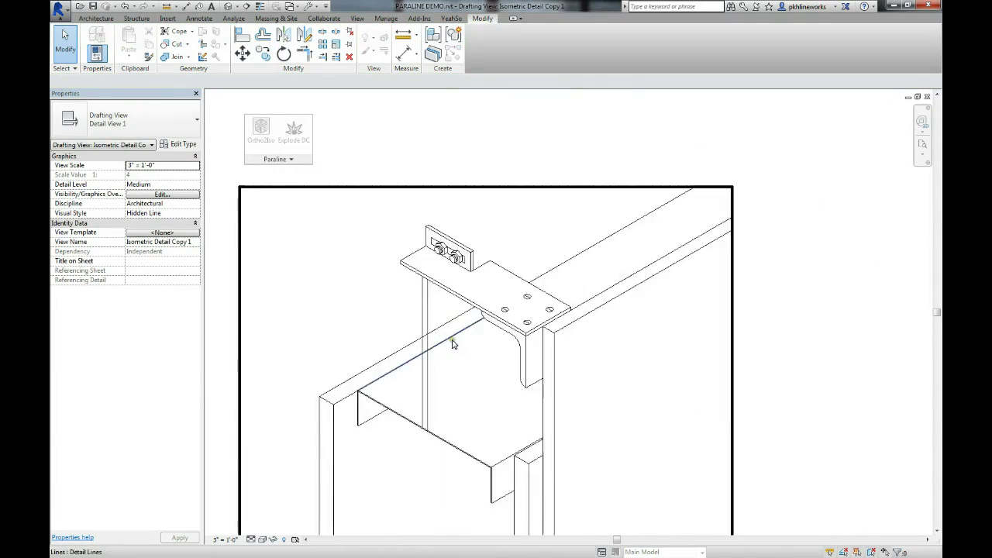
{"action": "key", "text": "m"}
{"action": "key", "text": "v"}
{"action": "left_click", "coordinate": [377, 230]}
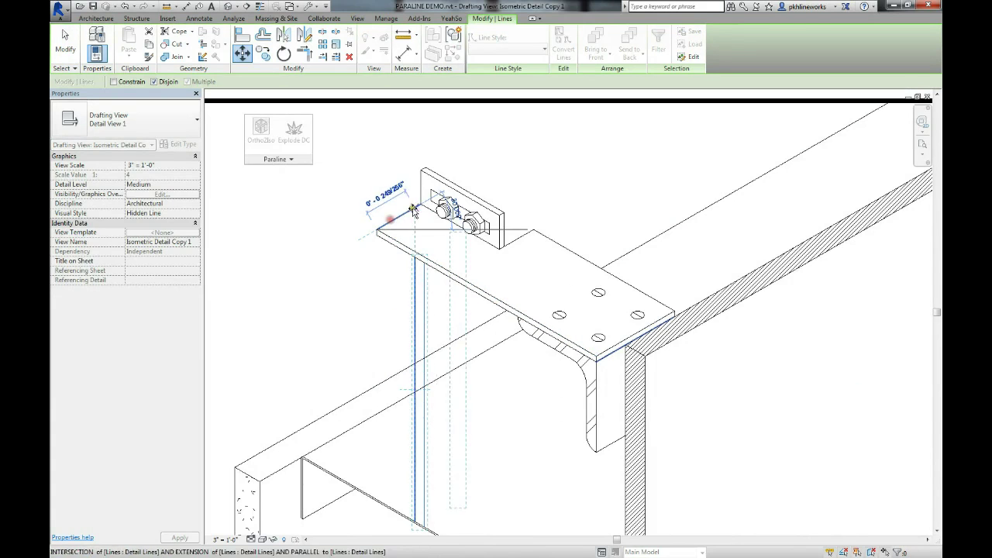
{"action": "left_click", "coordinate": [421, 205]}
Step: Copy the rod's two vertical lines straight up from their lower end to the top edge of the bolted clip
{"action": "scroll", "coordinate": [400, 264], "scroll_direction": "down", "scroll_amount": 2}
{"action": "middle_click_drag", "start_coordinate": [425, 315], "coordinate": [450, 353]}
{"action": "key", "text": "m"}
{"action": "key", "text": "v"}
{"action": "left_click", "coordinate": [475, 481]}
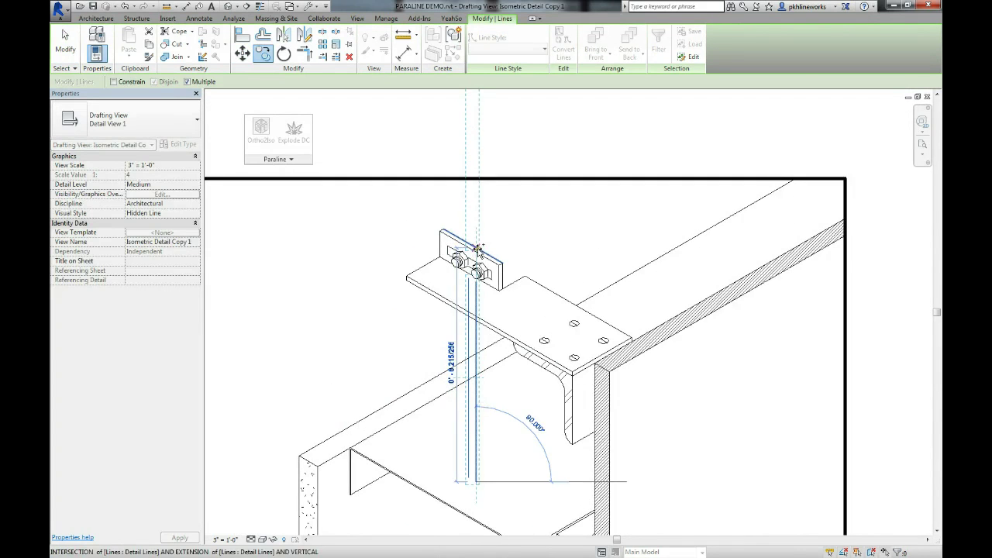
{"action": "left_click", "coordinate": [475, 248]}
Step: Trim the copied rod lines above the clip to the border's upper edge
{"action": "key", "text": "e"}
{"action": "key", "text": "x"}
{"action": "left_click", "coordinate": [502, 179]}
{"action": "left_click", "coordinate": [468, 199]}
Step: Split the left gypsum panel's upper diagonal line at both rod edges, deleting the inner segment
{"action": "scroll", "coordinate": [502, 433], "scroll_direction": "up", "scroll_amount": 1}
{"action": "middle_click_drag", "start_coordinate": [502, 433], "coordinate": [505, 370]}
{"action": "scroll", "coordinate": [505, 371], "scroll_direction": "up", "scroll_amount": 1}
{"action": "key", "text": "s"}
{"action": "key", "text": "l"}
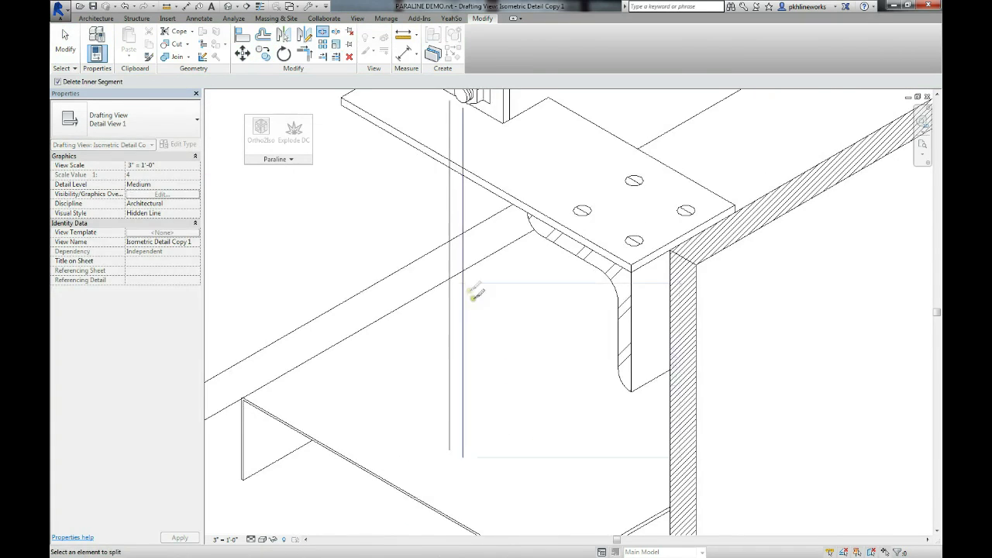
{"action": "left_click", "coordinate": [449, 241]}
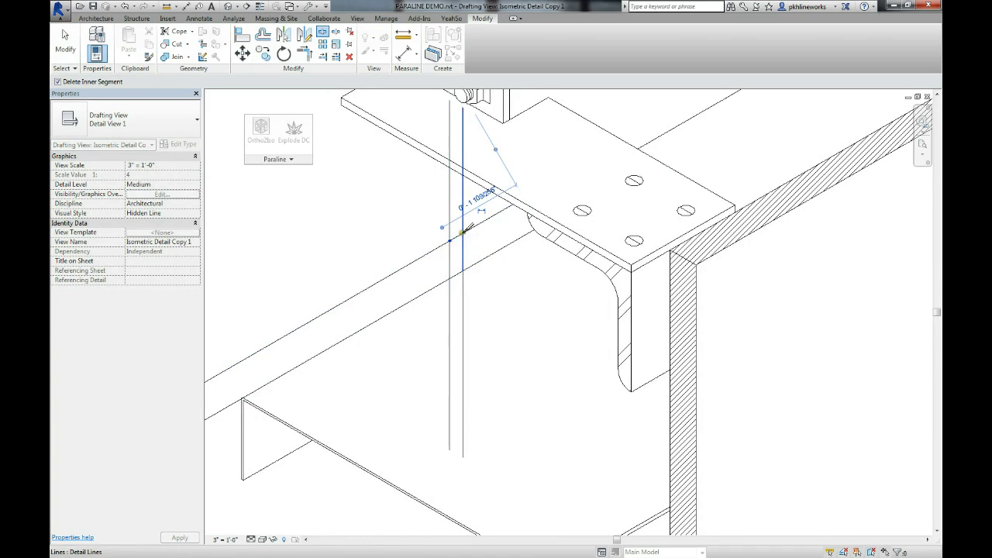
{"action": "left_click", "coordinate": [462, 233]}
{"action": "key", "text": "Escape"}
{"action": "key", "text": "Escape"}
Step: Draw a shallow detail-line arc between the lower ends of the two rod lines to close the rod
{"action": "scroll", "coordinate": [499, 394], "scroll_direction": "down", "scroll_amount": 2}
{"action": "middle_click_drag", "start_coordinate": [499, 451], "coordinate": [500, 355]}
{"action": "scroll", "coordinate": [500, 356], "scroll_direction": "up", "scroll_amount": 2}
{"action": "scroll", "coordinate": [500, 356], "scroll_direction": "down", "scroll_amount": 1}
{"action": "key", "text": "d"}
{"action": "key", "text": "l"}
{"action": "left_click", "coordinate": [474, 45]}
{"action": "scroll", "coordinate": [478, 300], "scroll_direction": "up", "scroll_amount": 3}
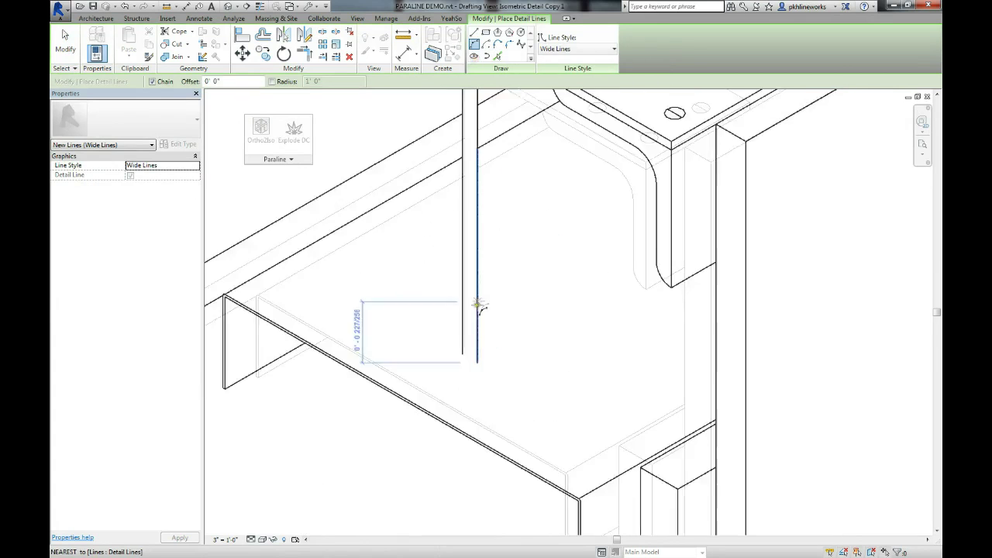
{"action": "left_click", "coordinate": [462, 354]}
{"action": "left_click", "coordinate": [478, 355]}
{"action": "scroll", "coordinate": [467, 357], "scroll_direction": "up", "scroll_amount": 5}
{"action": "left_click", "coordinate": [467, 357]}
{"action": "key", "text": "Escape"}
{"action": "scroll", "coordinate": [488, 376], "scroll_direction": "down", "scroll_amount": 5}
{"action": "key", "text": "Escape"}
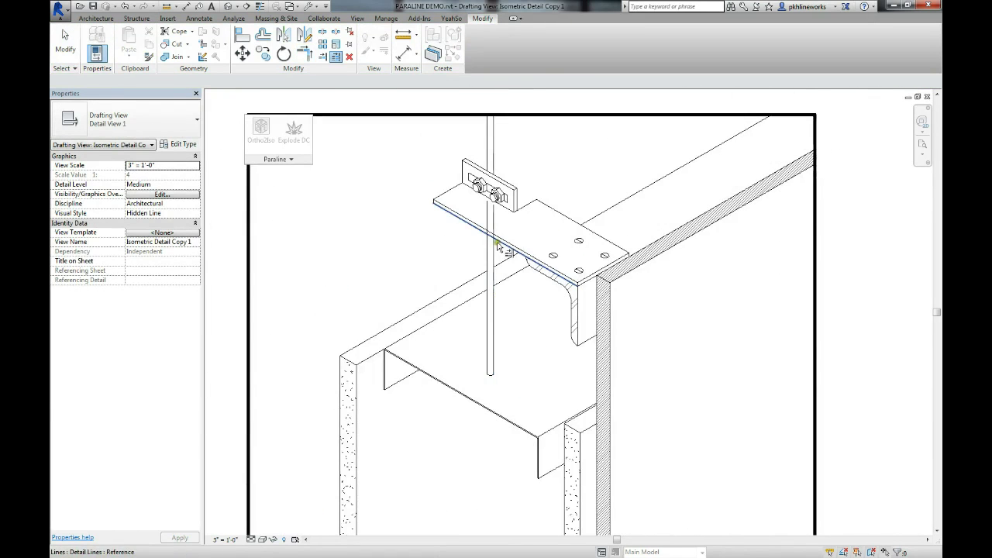
{"action": "scroll", "coordinate": [497, 204], "scroll_direction": "down", "scroll_amount": 3}
{"action": "middle_click_drag", "start_coordinate": [497, 202], "coordinate": [492, 105]}
{"action": "scroll", "coordinate": [541, 247], "scroll_direction": "down", "scroll_amount": 1}
{"action": "middle_click", "coordinate": [541, 247]}
{"action": "middle_click", "coordinate": [541, 247]}
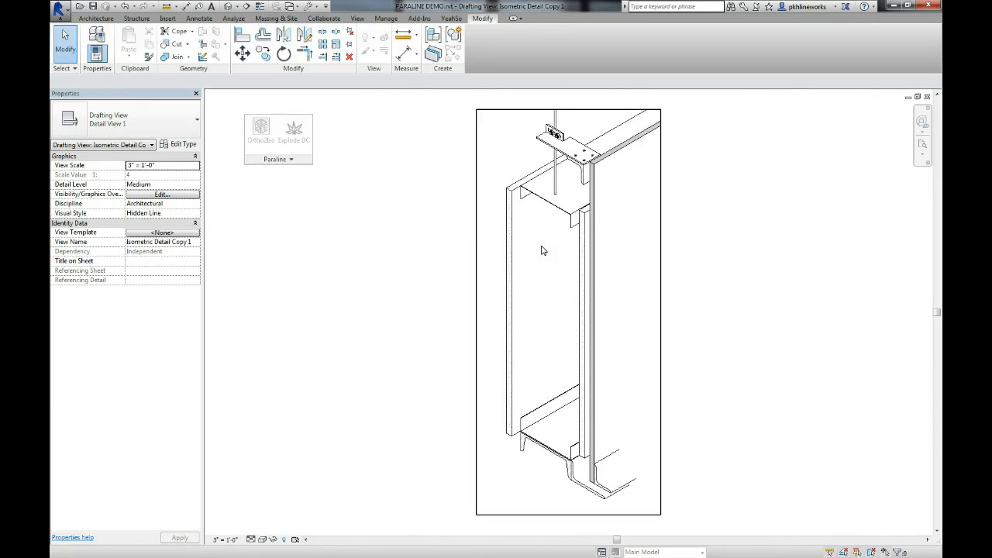